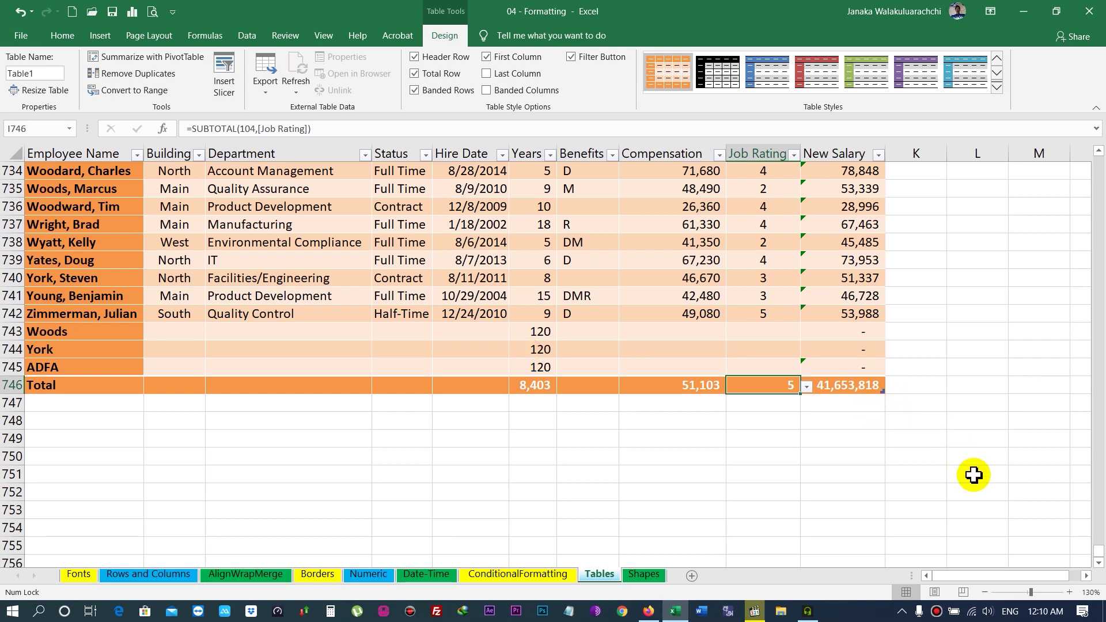
- Scroll back up to row 1 so the employee table's header row shows
left_click_drag(1100, 559, 1084, 164)
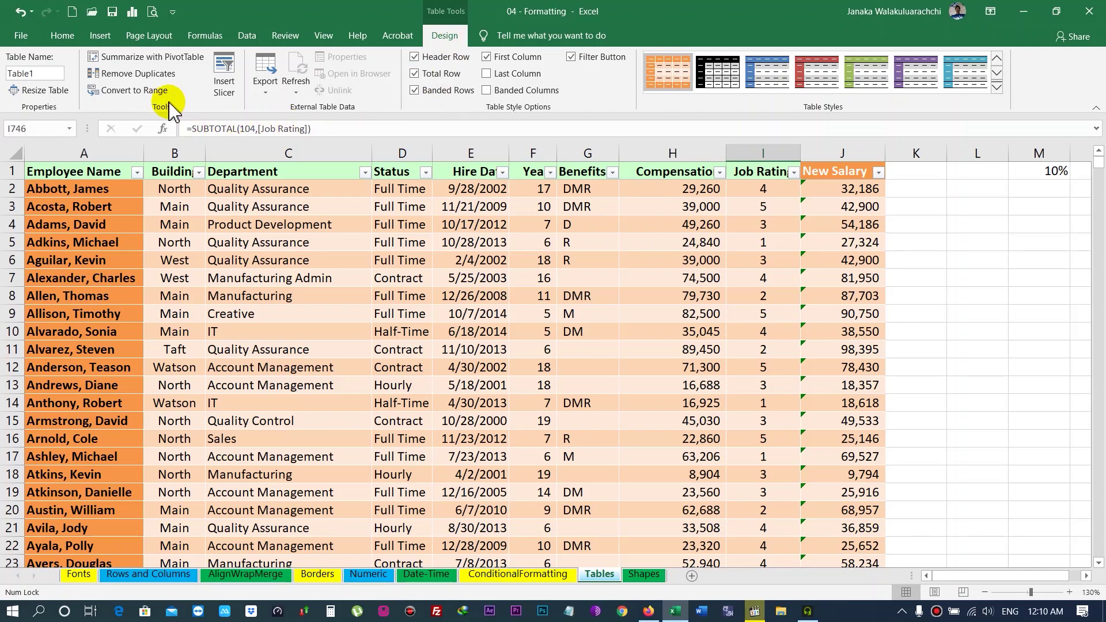
- Insert slicers for the Building, Department and Status columns of the table
left_click(227, 72)
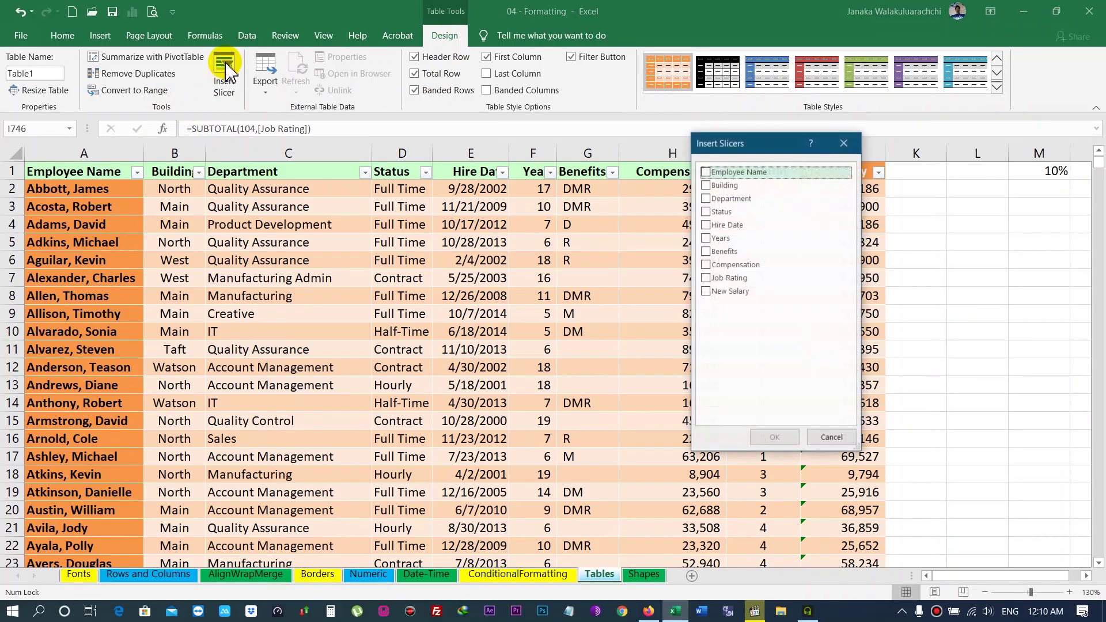
left_click_drag(775, 151, 984, 114)
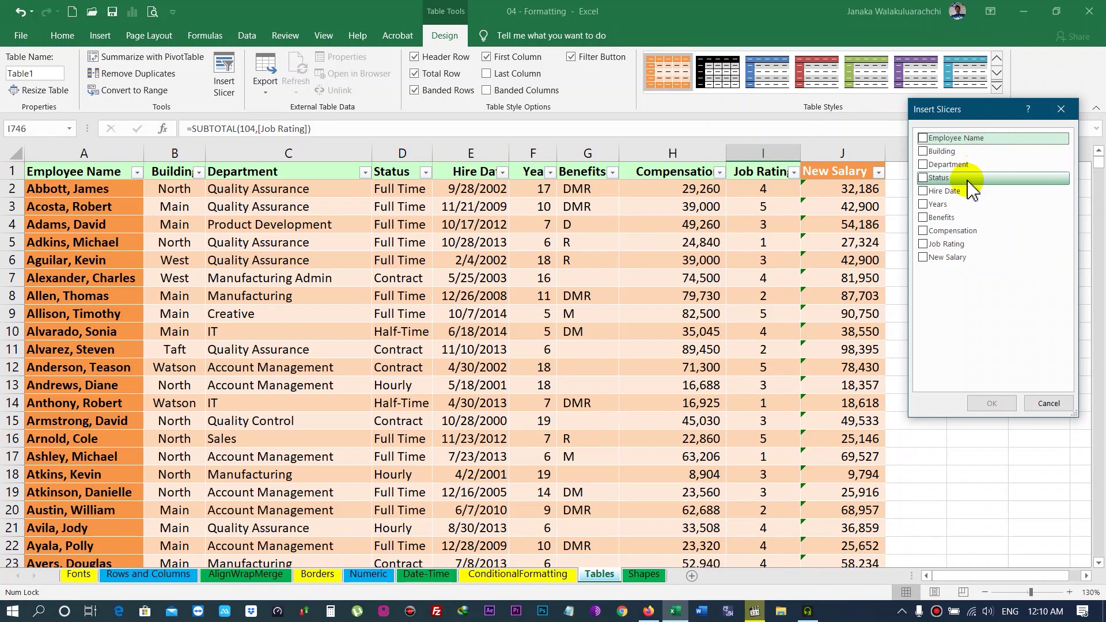
left_click(922, 151)
left_click(923, 164)
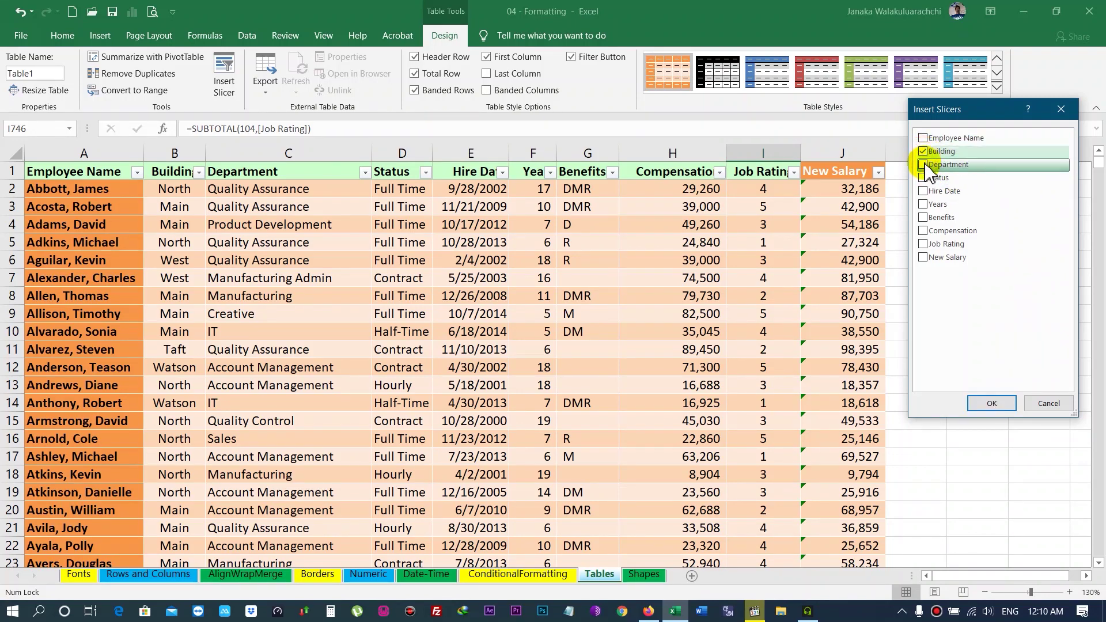
left_click(924, 179)
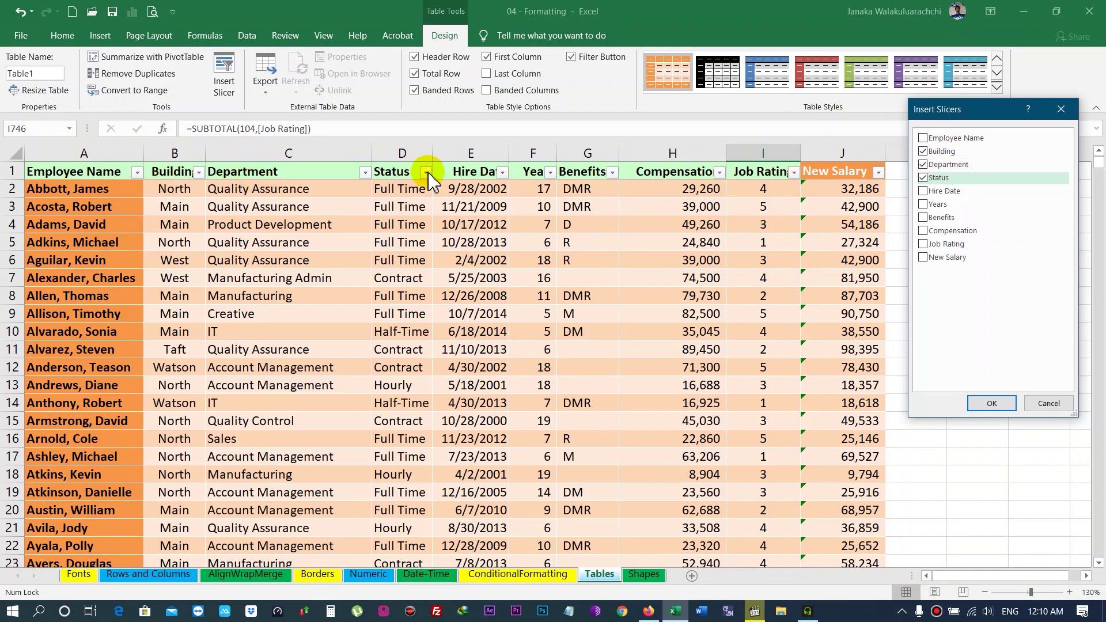
left_click(989, 405)
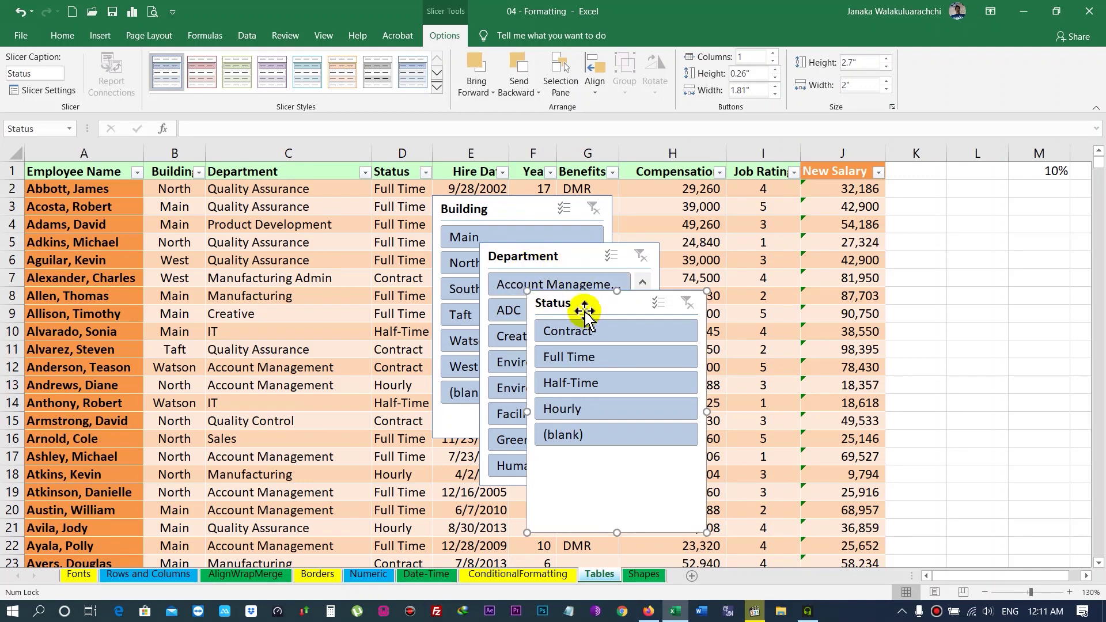
- Zoom the sheet to 100% and move the shrunken Status slicer beside the table
left_click_drag(585, 308, 913, 184)
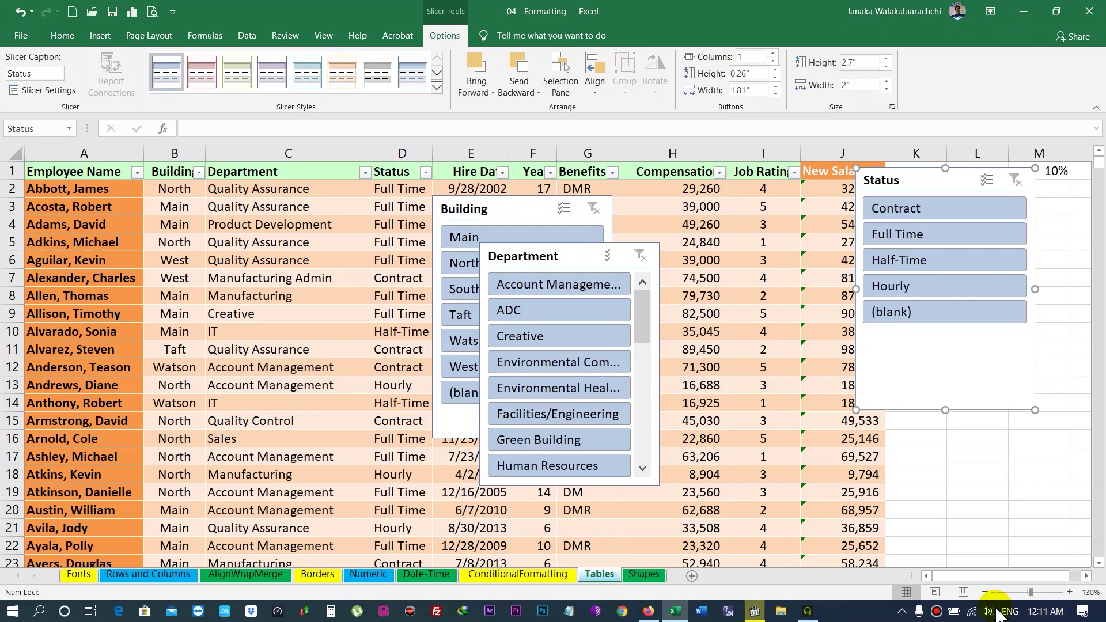
left_click(985, 593)
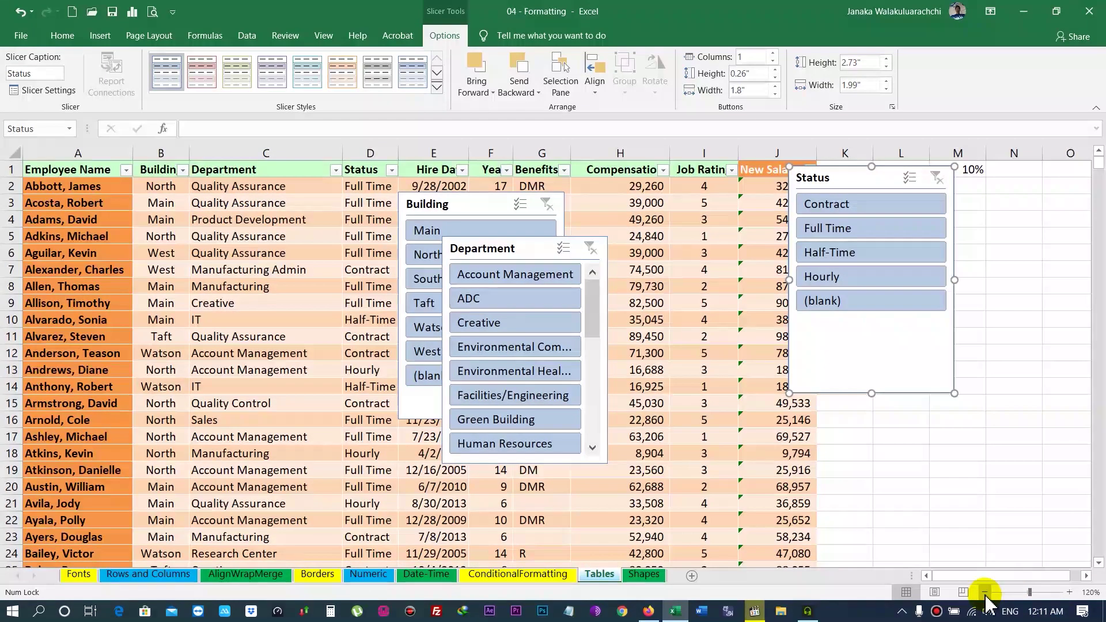
left_click(986, 594)
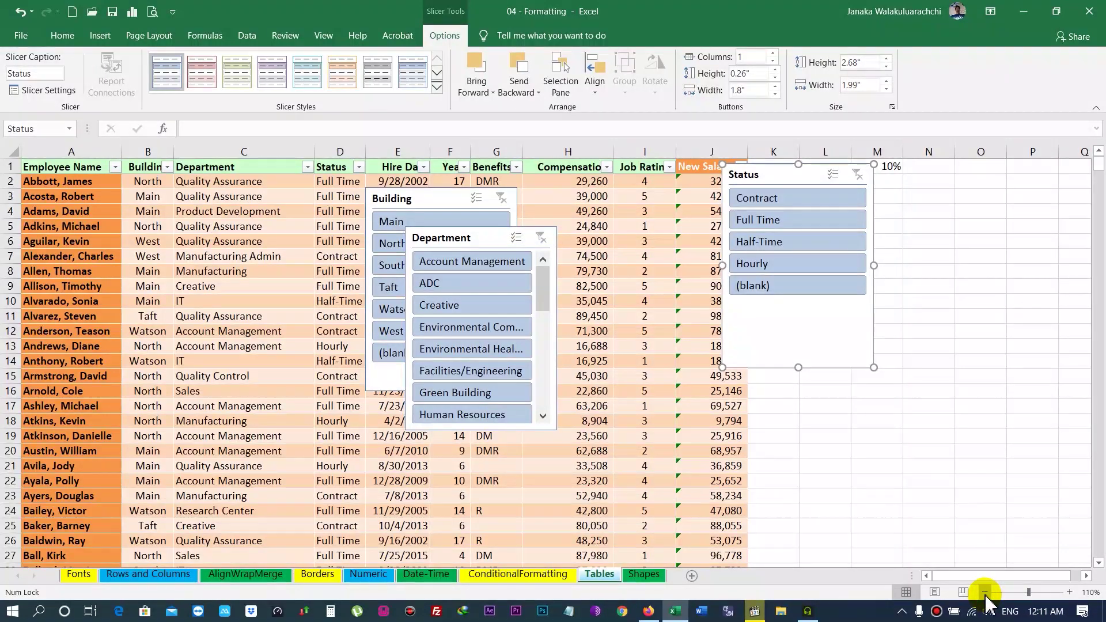
left_click(986, 593)
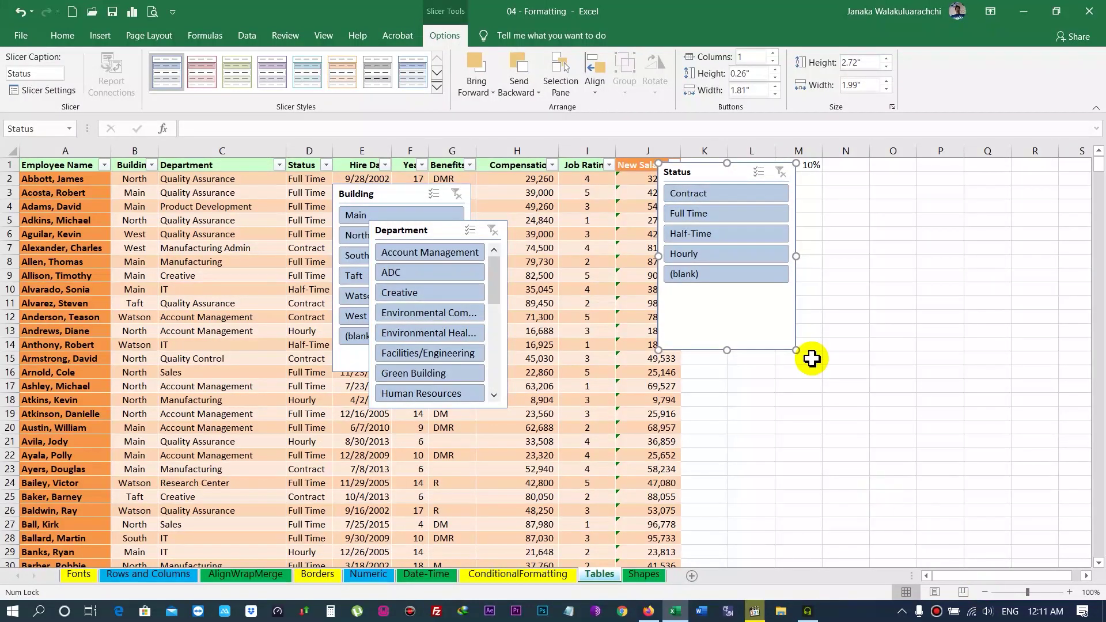
mouse_move(711, 180)
left_mouse_down()
mouse_move(767, 284)
mouse_move(744, 320)
left_mouse_up()
left_click_drag(829, 395, 764, 393)
left_click_drag(728, 489, 728, 451)
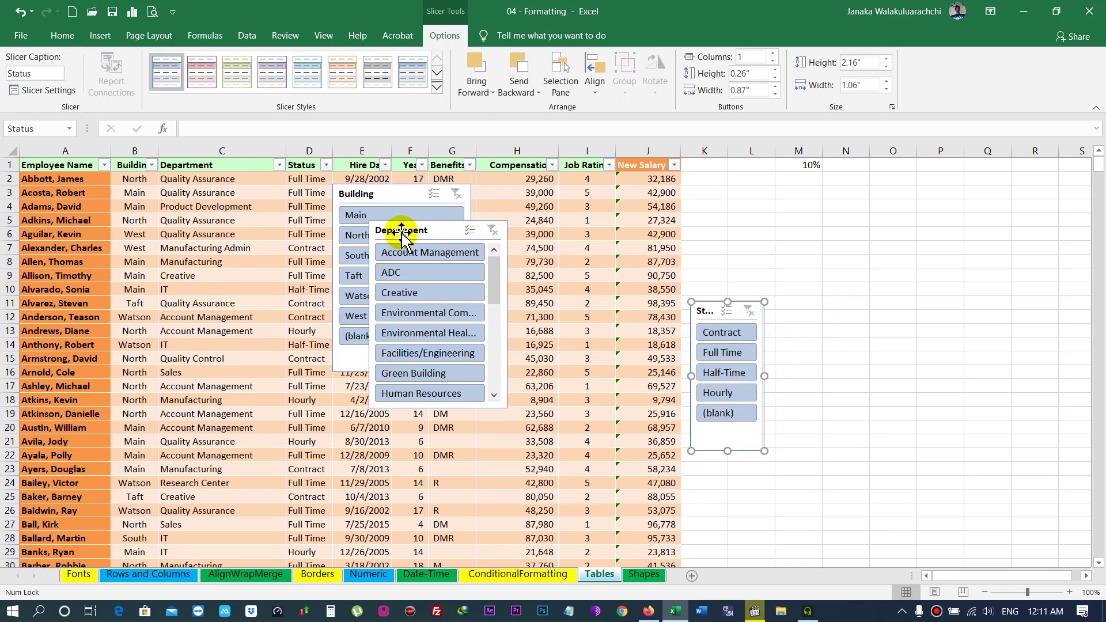
- Move the Department slicer right of Status and lay its buttons out in two columns
left_click_drag(402, 233, 801, 231)
left_click_drag(928, 342, 1046, 326)
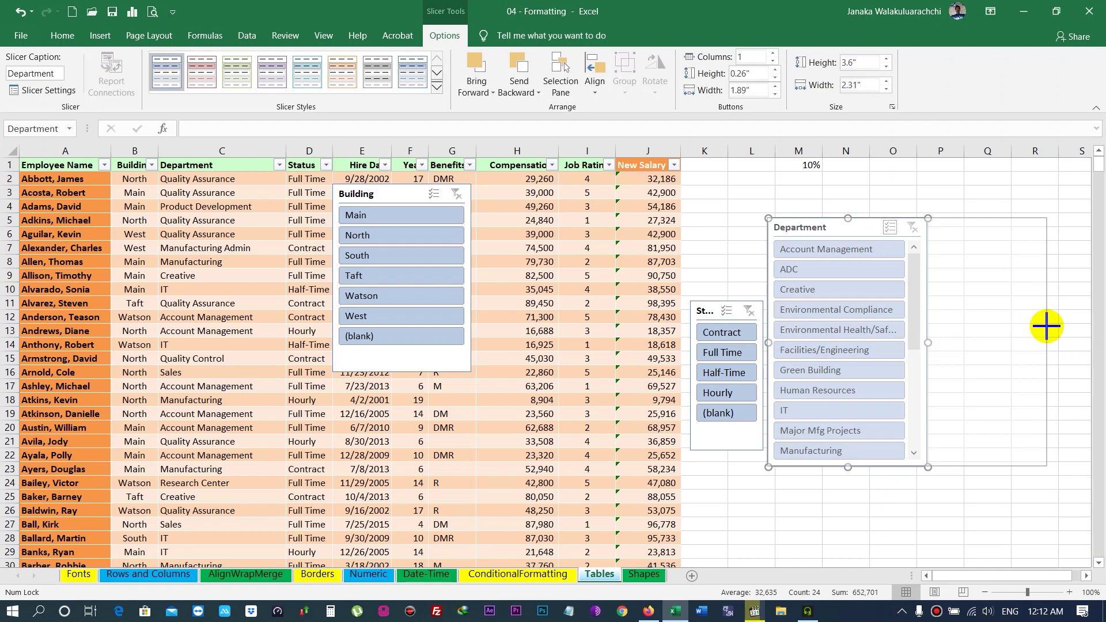
left_click_drag(1050, 326, 1101, 326)
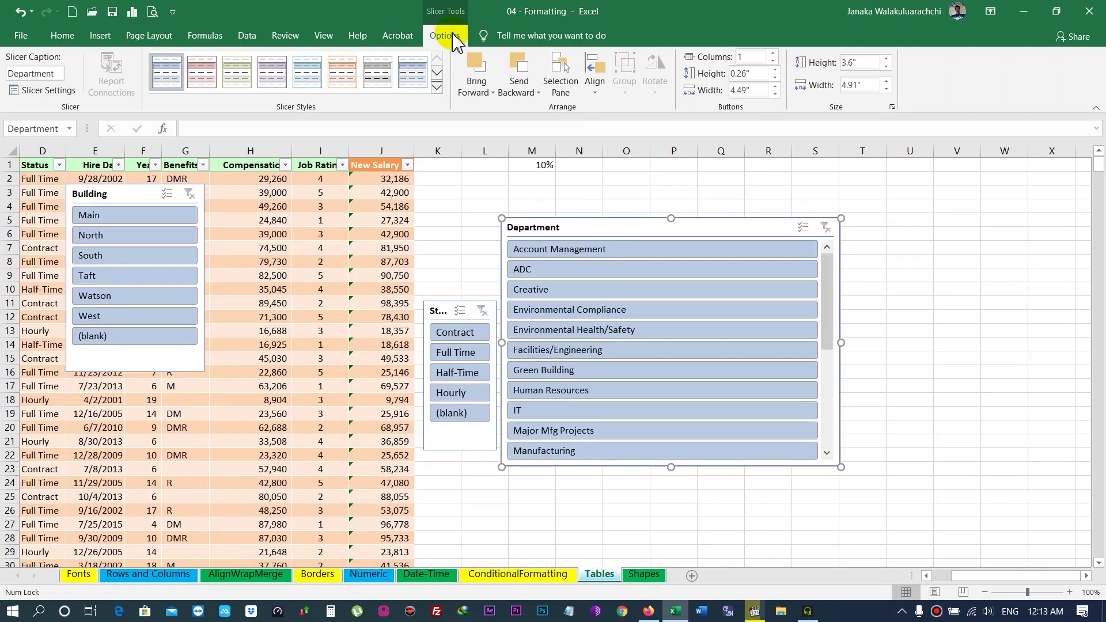
left_click(775, 53)
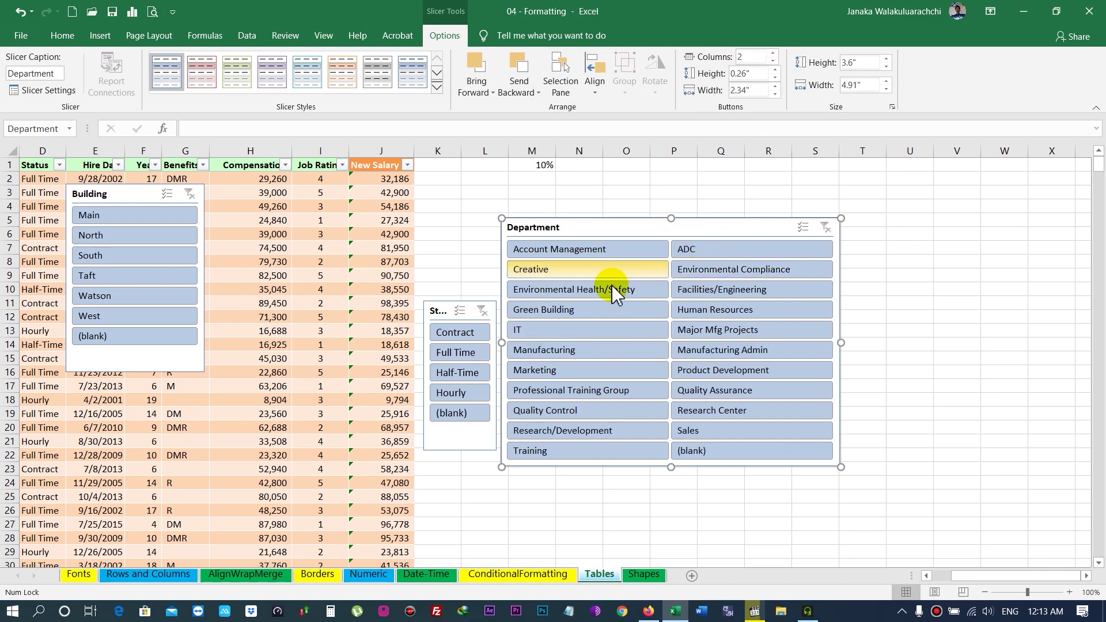
left_click_drag(841, 342, 785, 342)
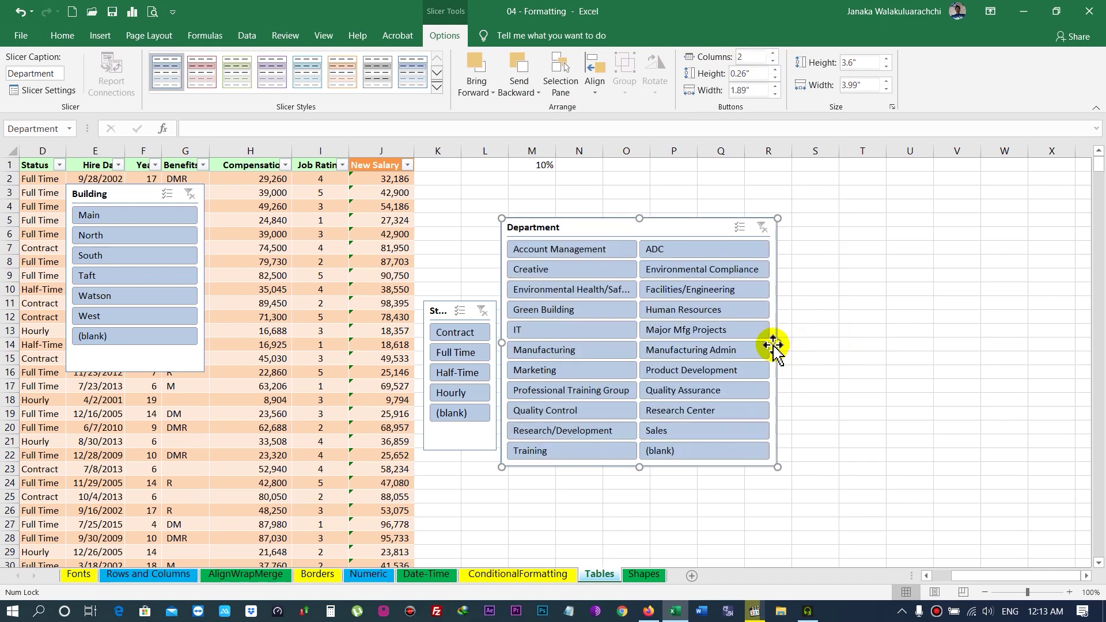
- Put Department at the top with Building and Status side by side below, Status 1.53 inches wide
left_click_drag(439, 312, 830, 277)
left_click_drag(577, 228, 495, 185)
left_click_drag(831, 276, 724, 185)
mouse_move(112, 199)
left_mouse_down()
mouse_move(483, 421)
mouse_move(775, 351)
left_mouse_up()
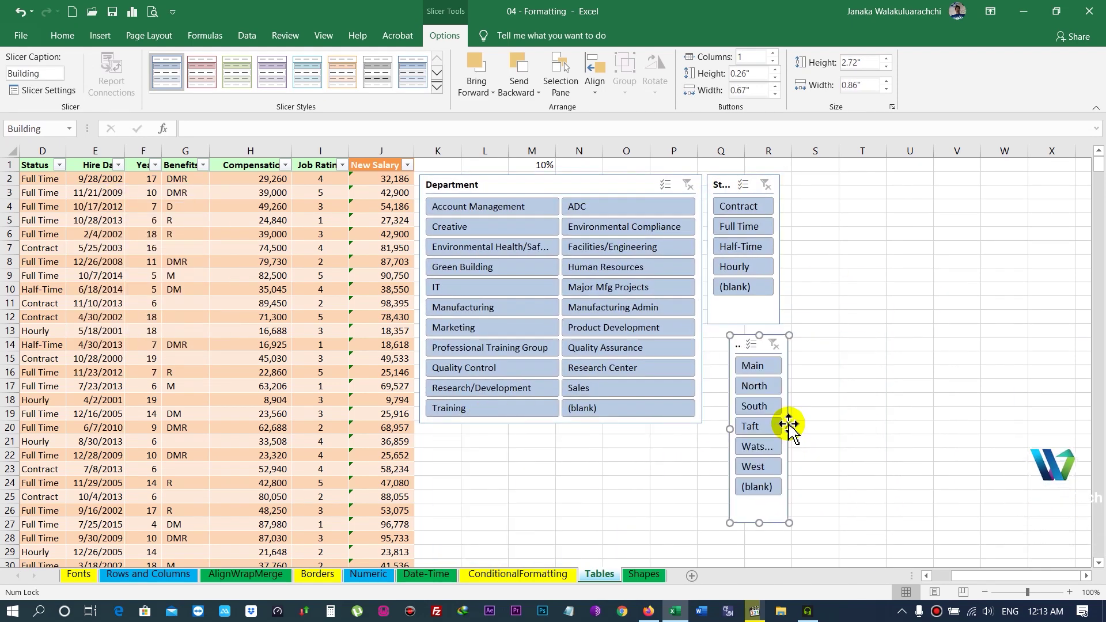
left_click_drag(864, 423, 820, 424)
left_click_drag(755, 344, 449, 431)
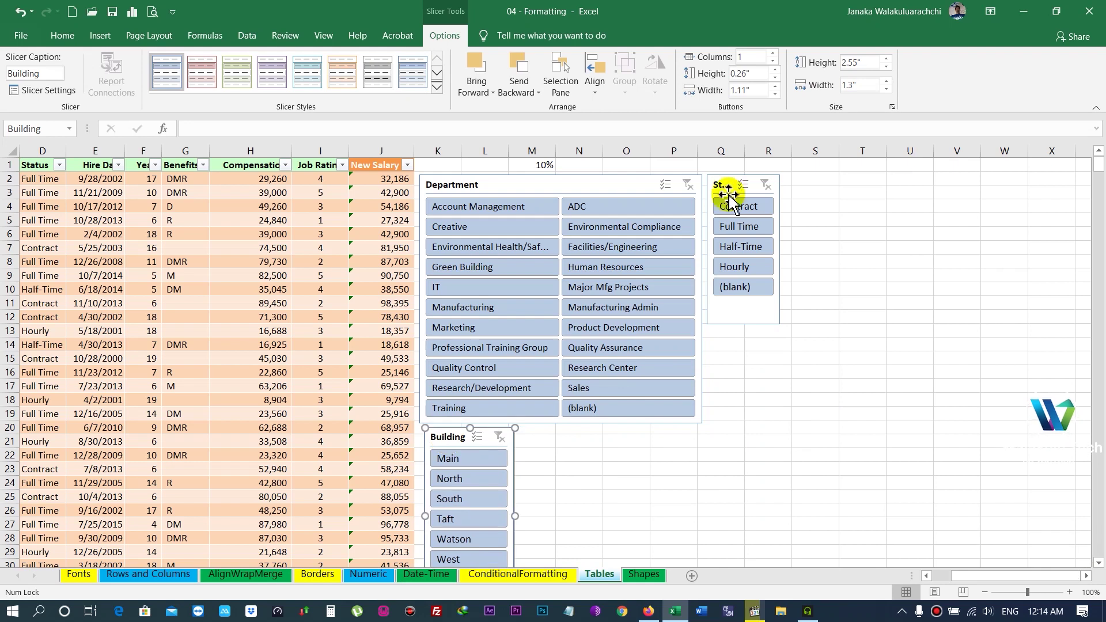
left_click_drag(519, 185, 517, 169)
left_click_drag(489, 420, 489, 403)
left_click_drag(722, 185, 535, 426)
left_click_drag(595, 491, 627, 491)
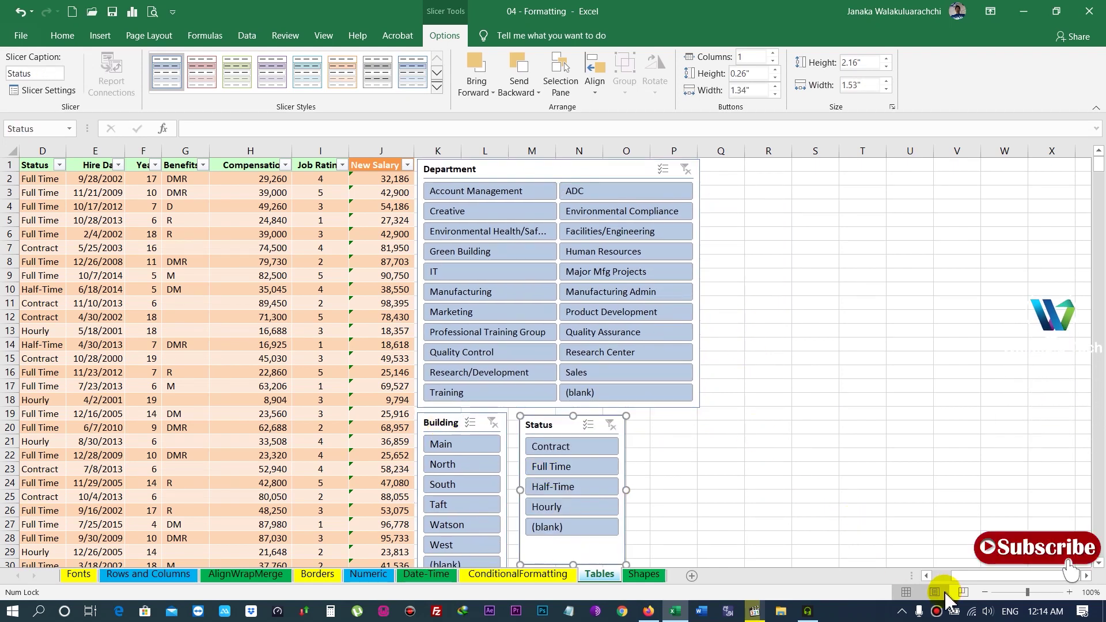
left_click(927, 575)
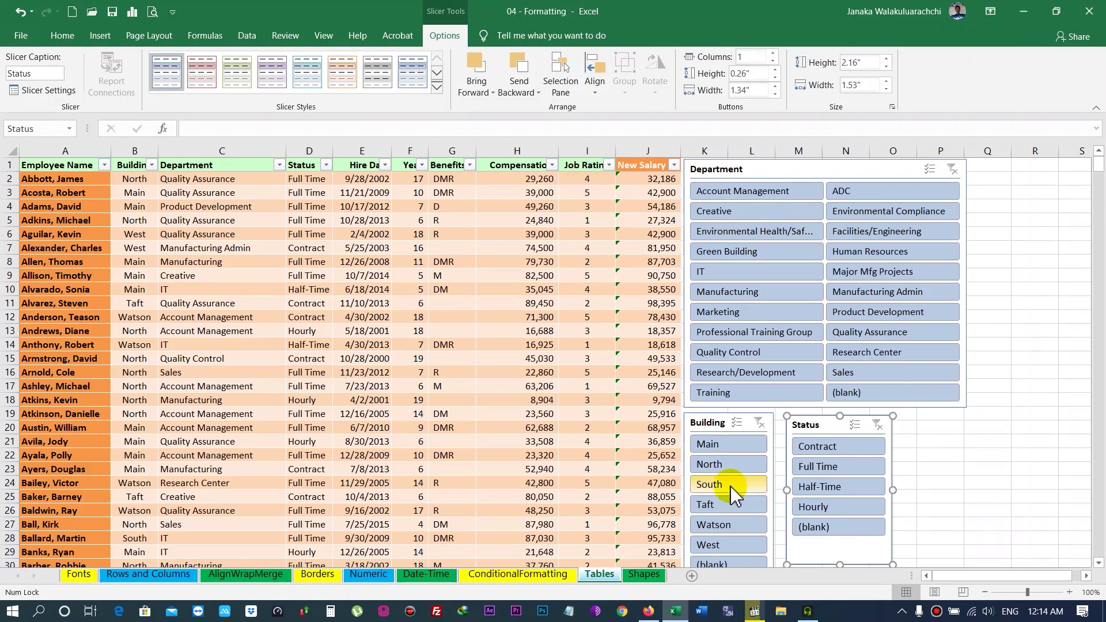
- Filter the table to the Main building, IT department and Full Time staff
left_click(712, 443)
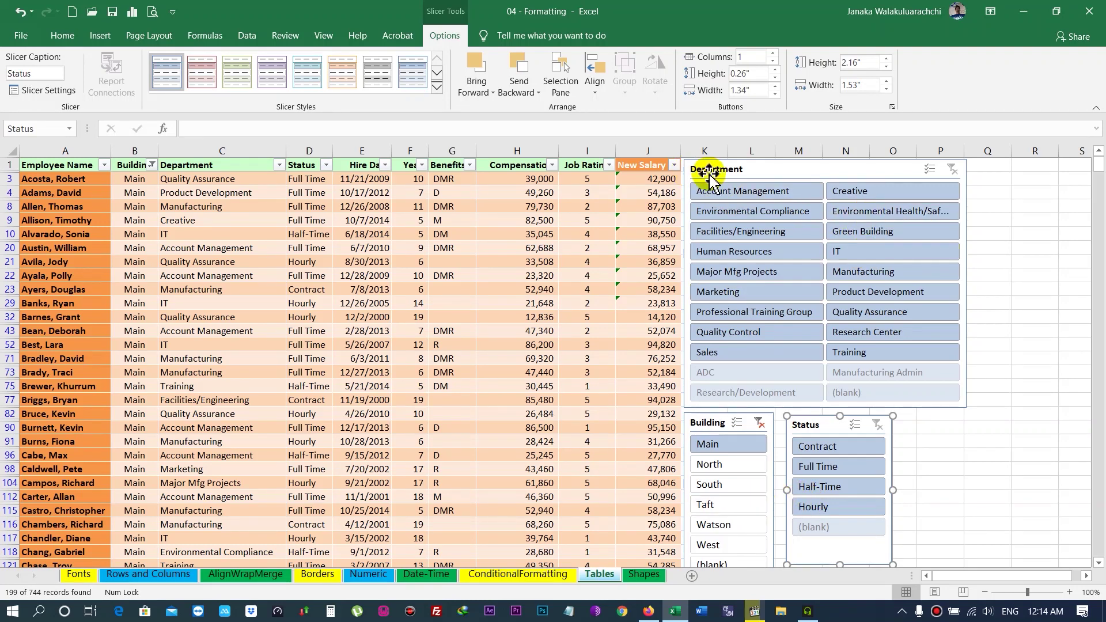
left_click(856, 258)
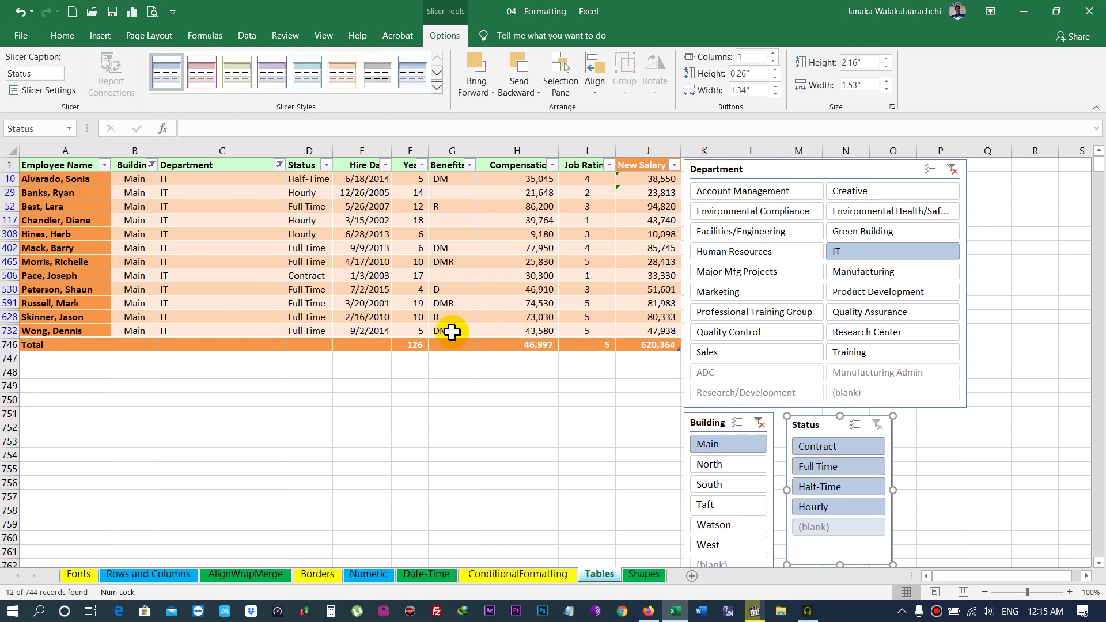
left_click(829, 469)
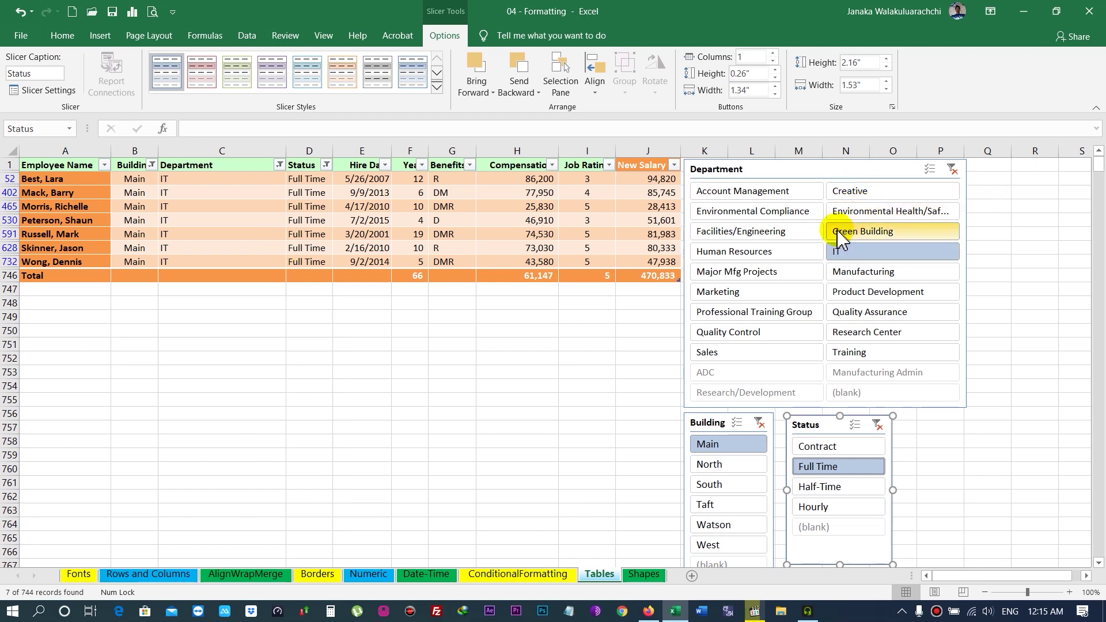
- Widen the filters to Green Building, IT and Sales, South building and Contract staff
left_click(858, 236)
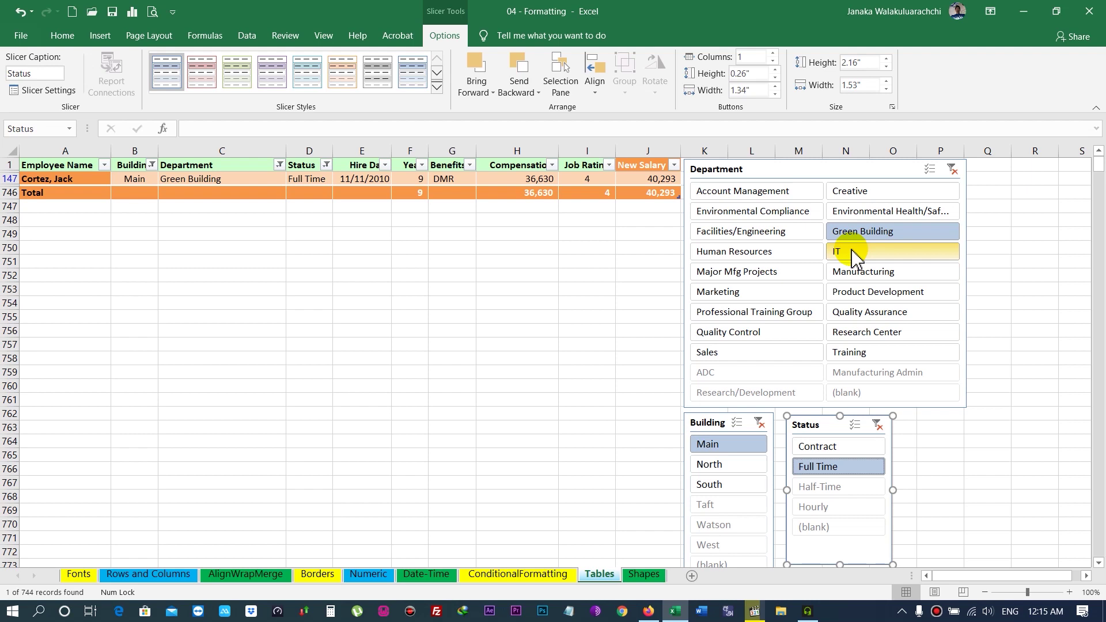
left_click(853, 254, "ctrl")
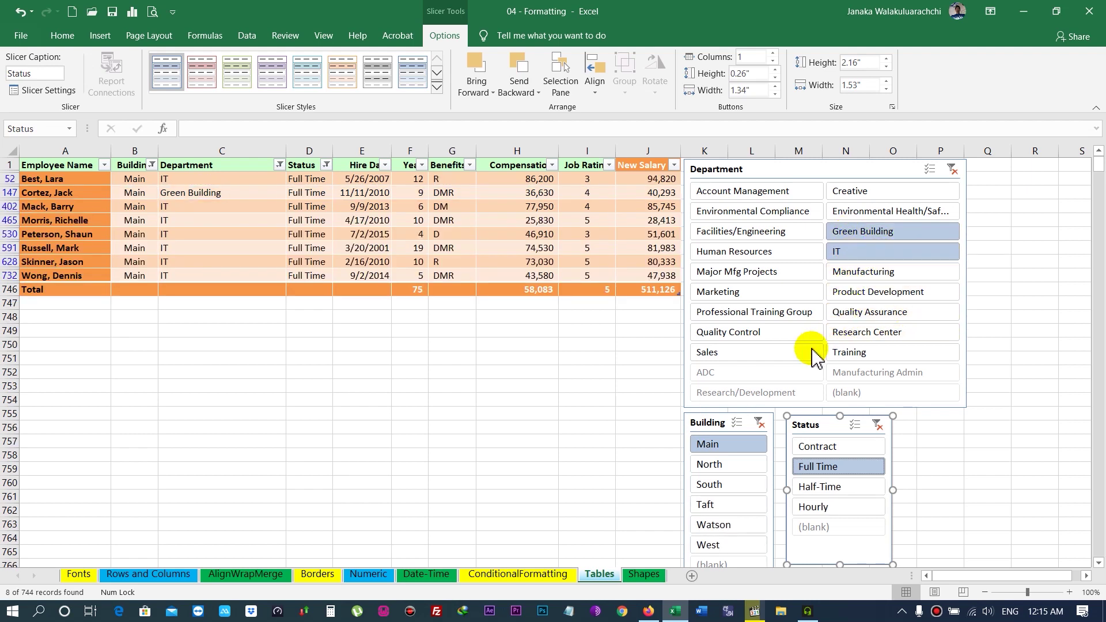
left_click(744, 353, "ctrl")
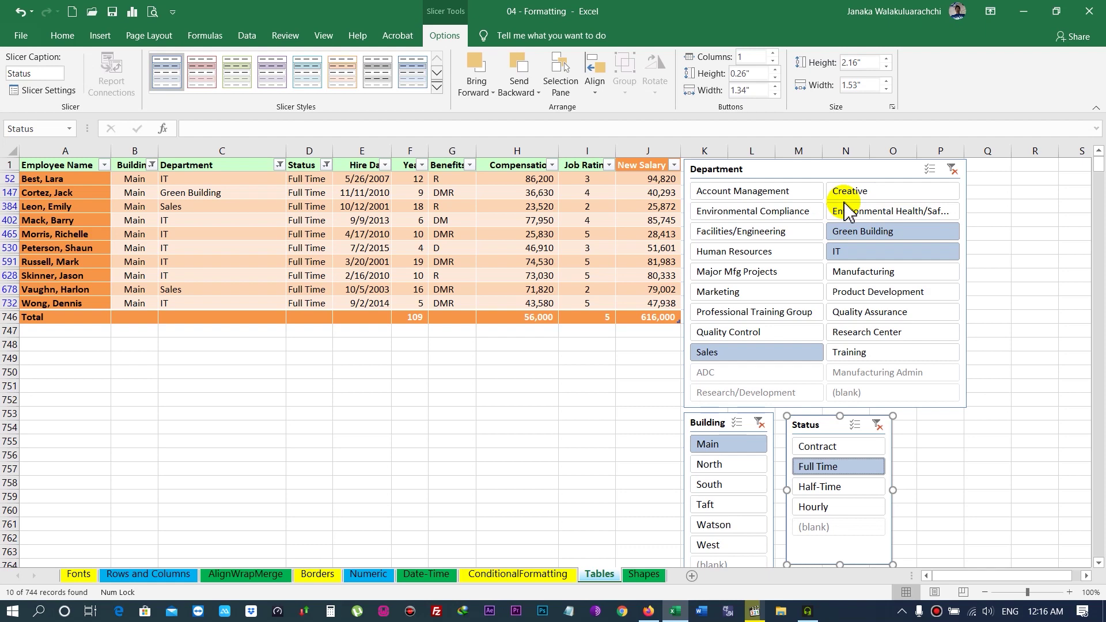
left_click(723, 487, "ctrl")
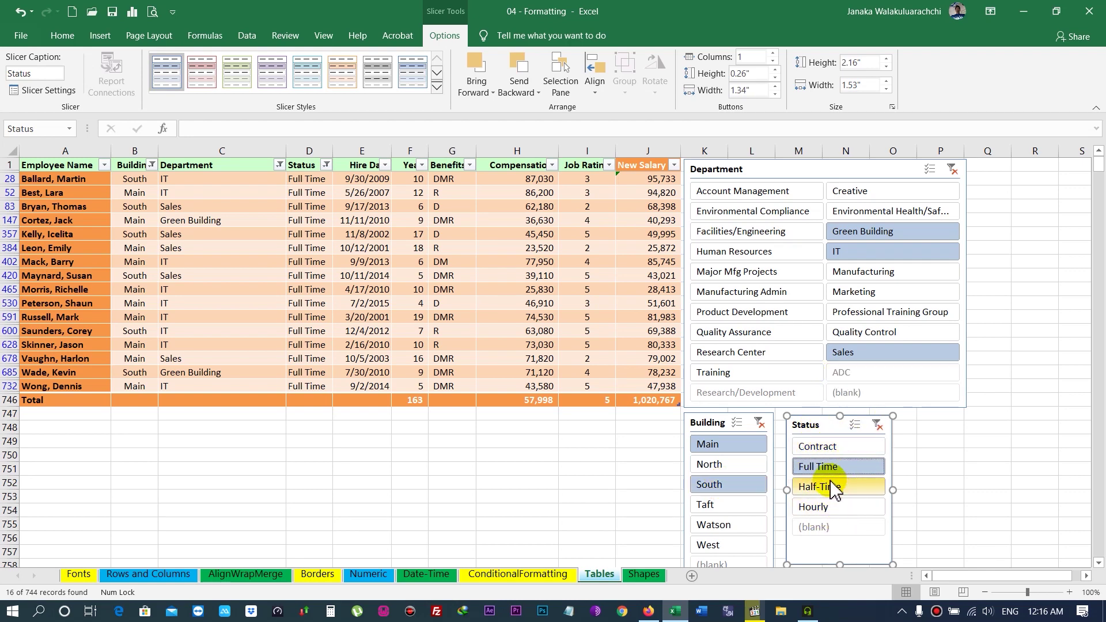
left_click(836, 448, "ctrl")
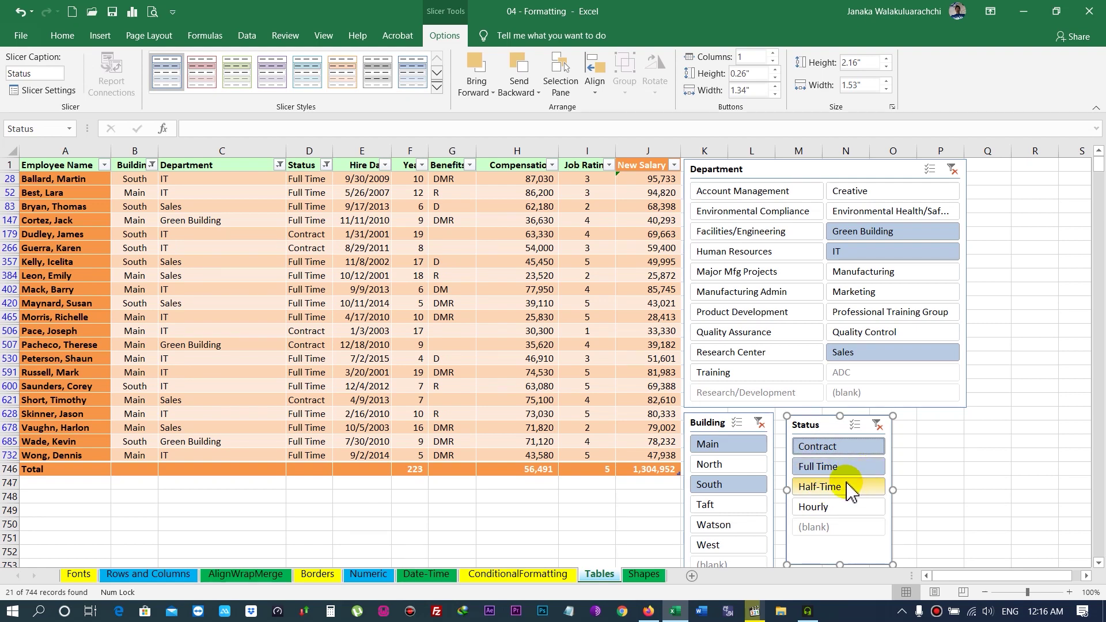
- Clear the Status, Building and Department slicer filters to show every record
left_click(880, 426)
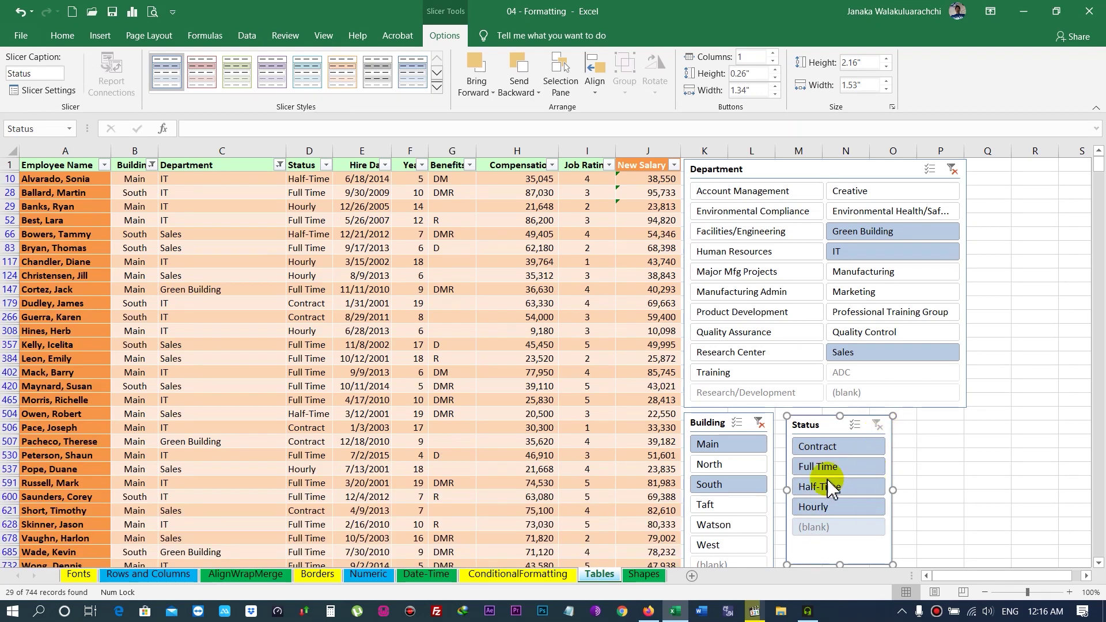
left_click(759, 424)
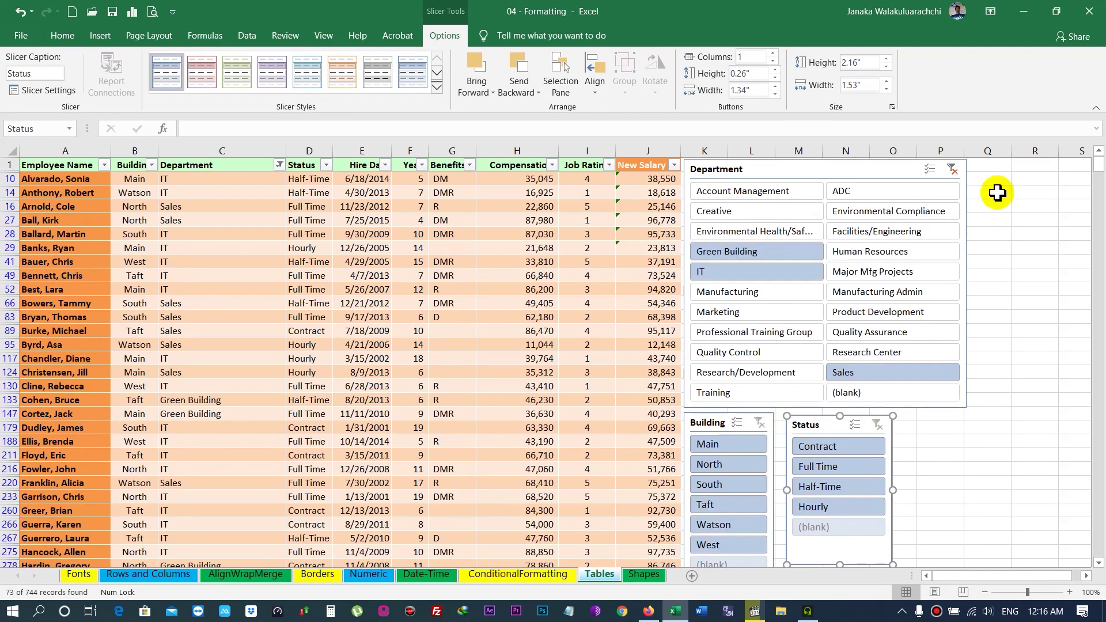
left_click(953, 168)
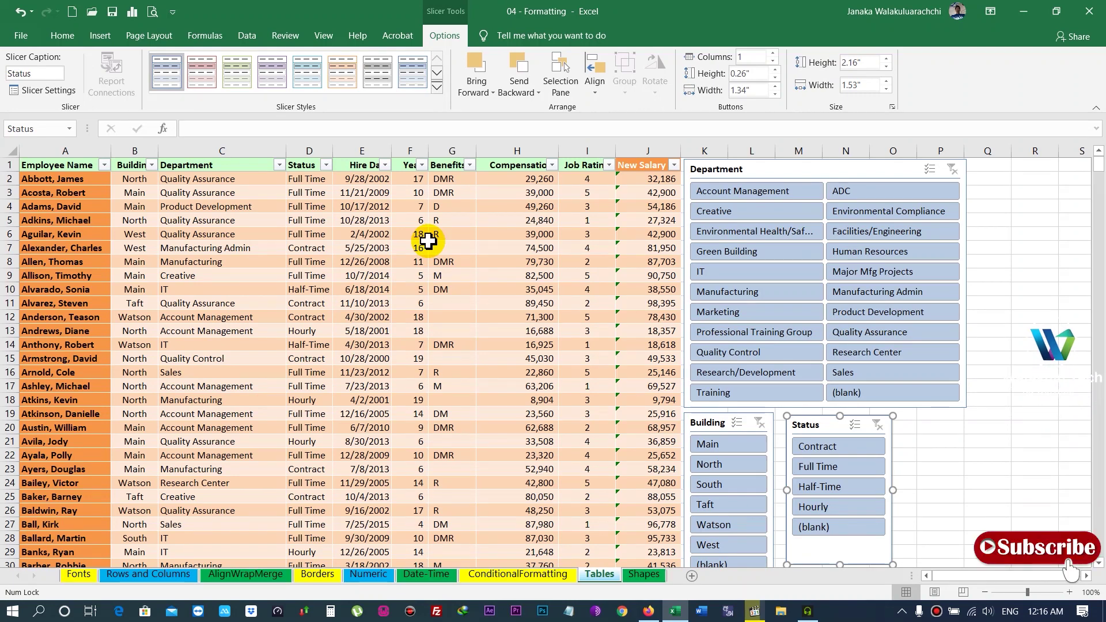
- Style the Department slicer green, the Building slicer pink and the Status slicer light blue
left_click(796, 171)
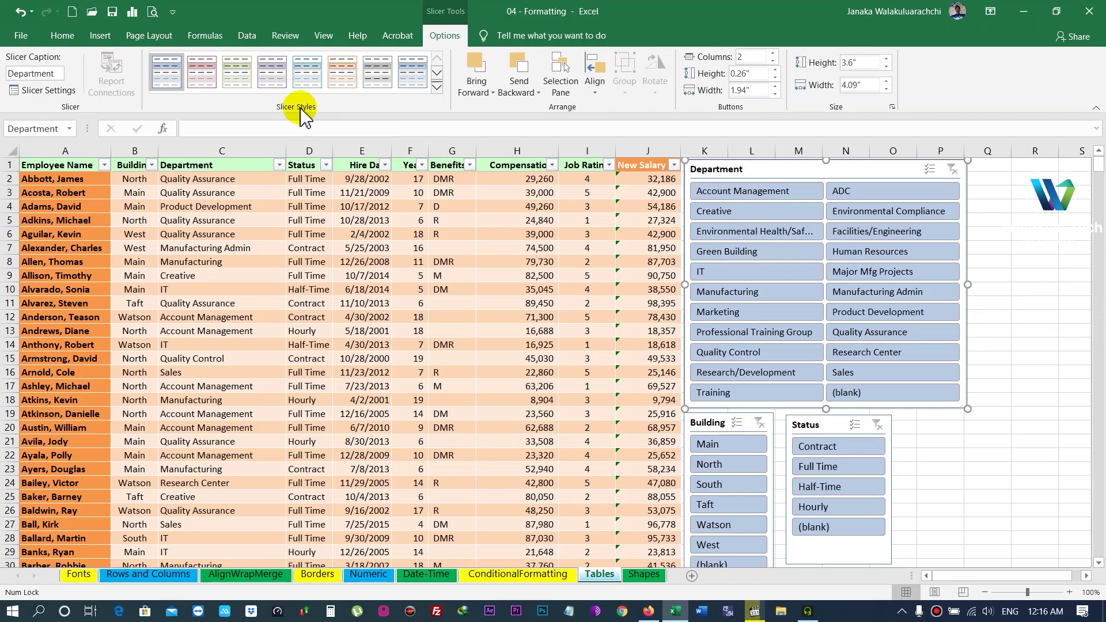
left_click(242, 79)
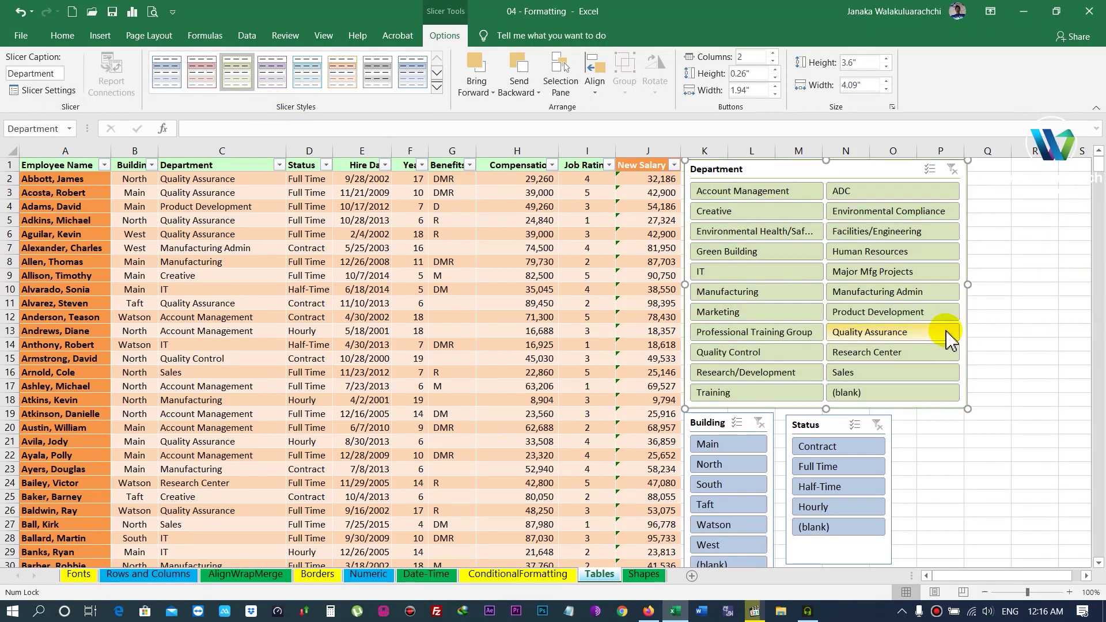
left_click(710, 426)
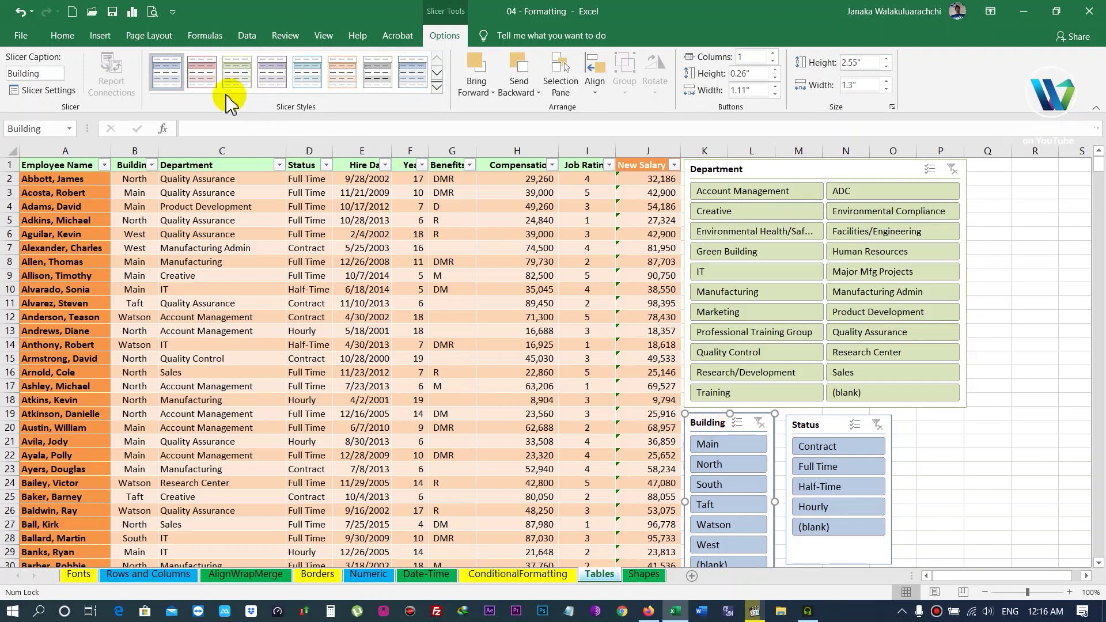
left_click(200, 74)
left_click(806, 425)
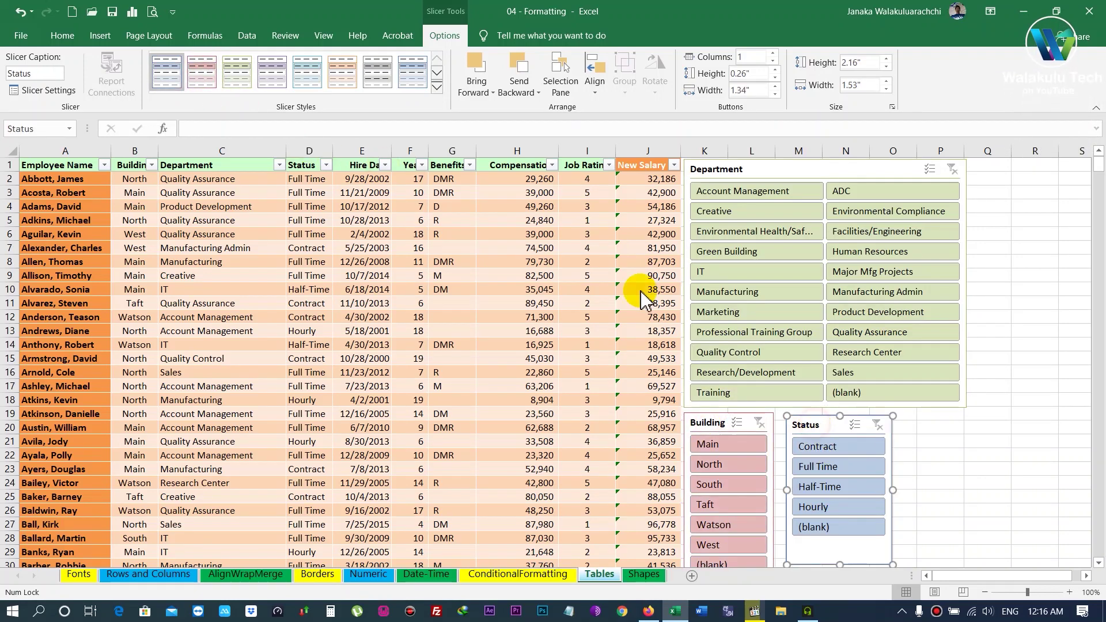
left_click(307, 72)
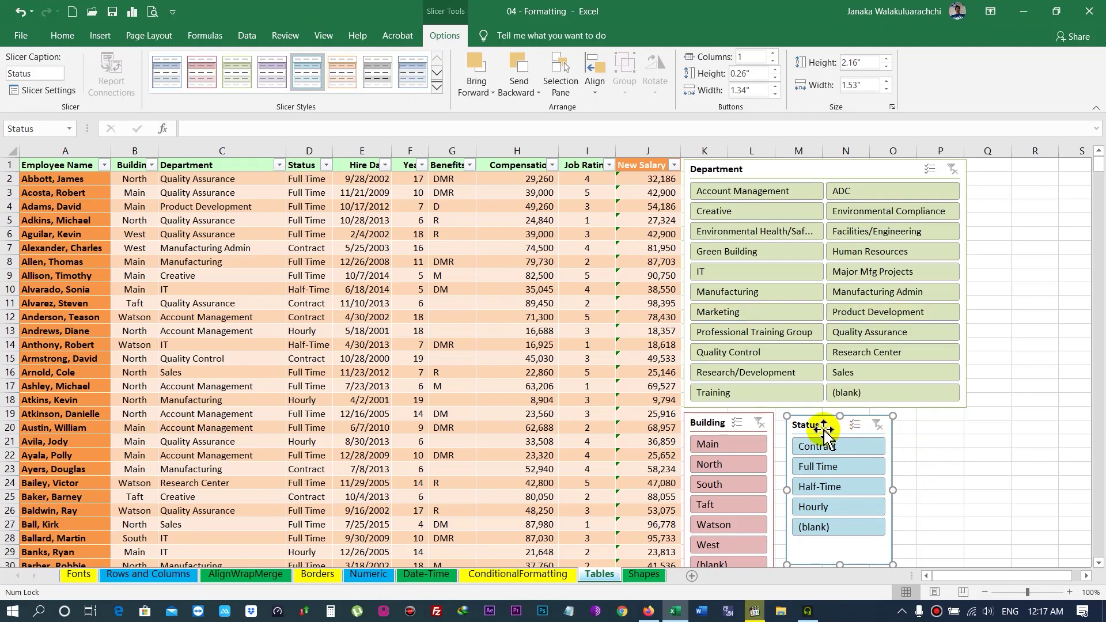
- Nudge the Status slicer slightly left, closer to the Building slicer
left_click_drag(818, 426, 812, 425)
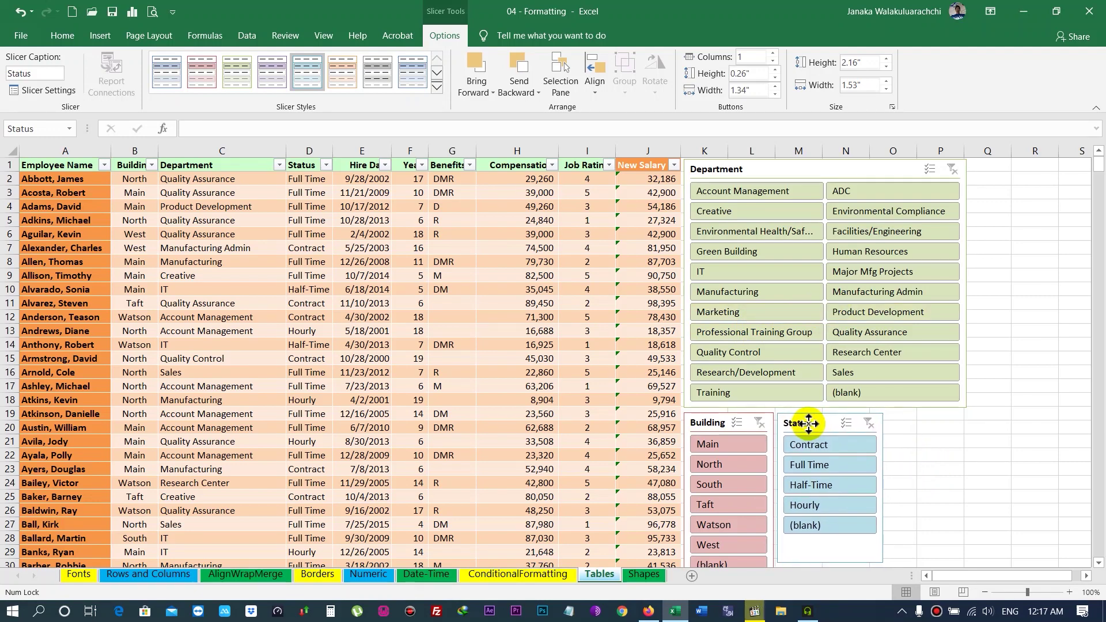
left_click_drag(811, 424, 807, 423)
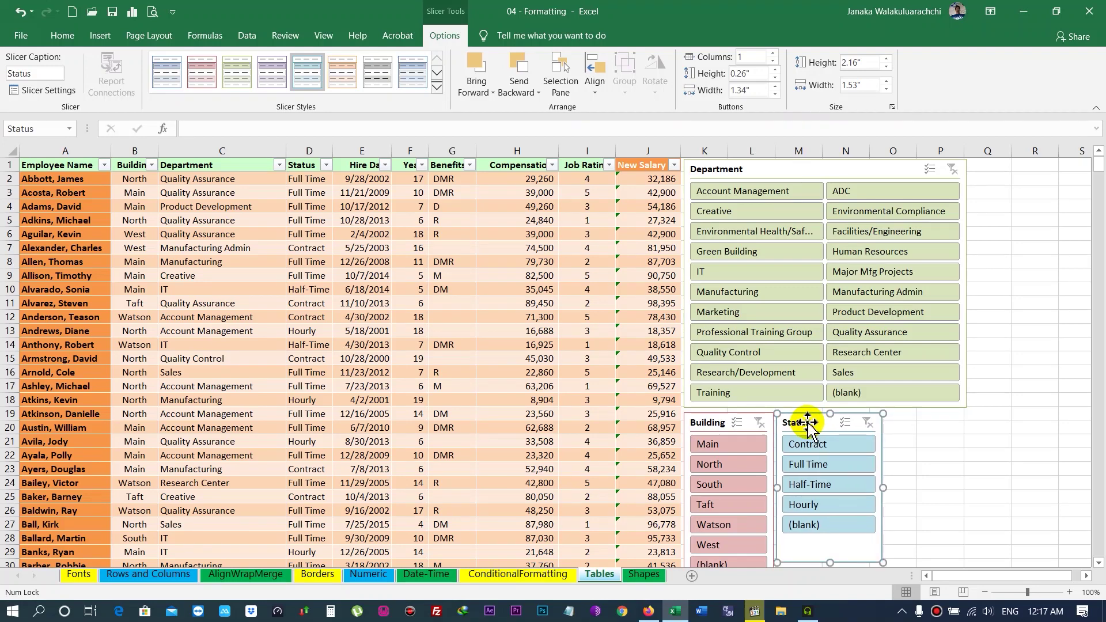
left_click(309, 290)
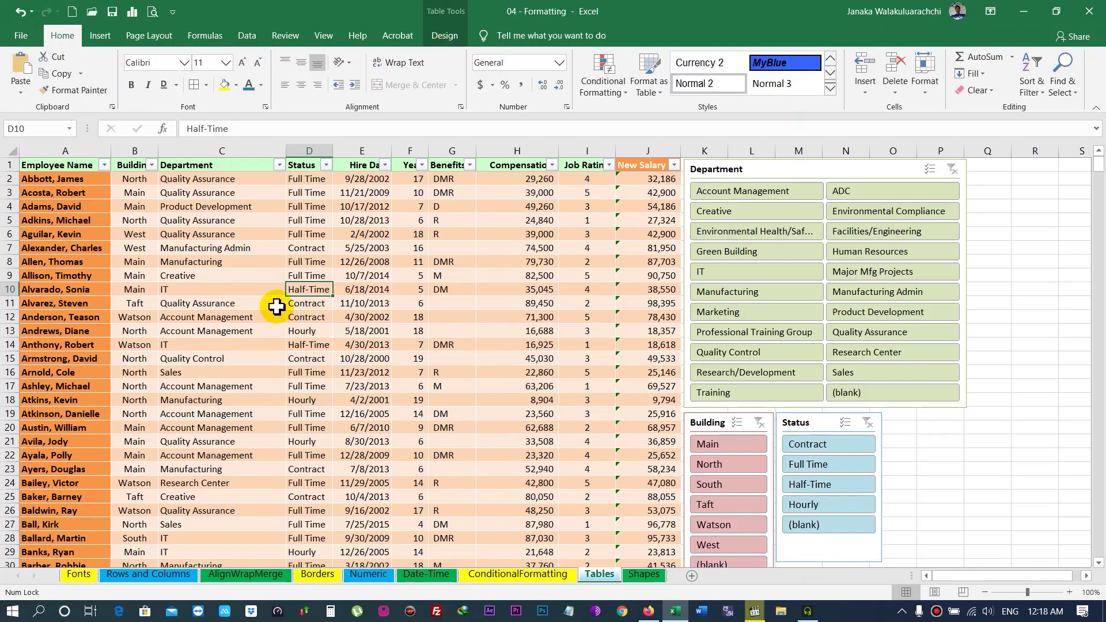
- Insert a Years slicer and place it at the top right beside the Department slicer
left_click(442, 36)
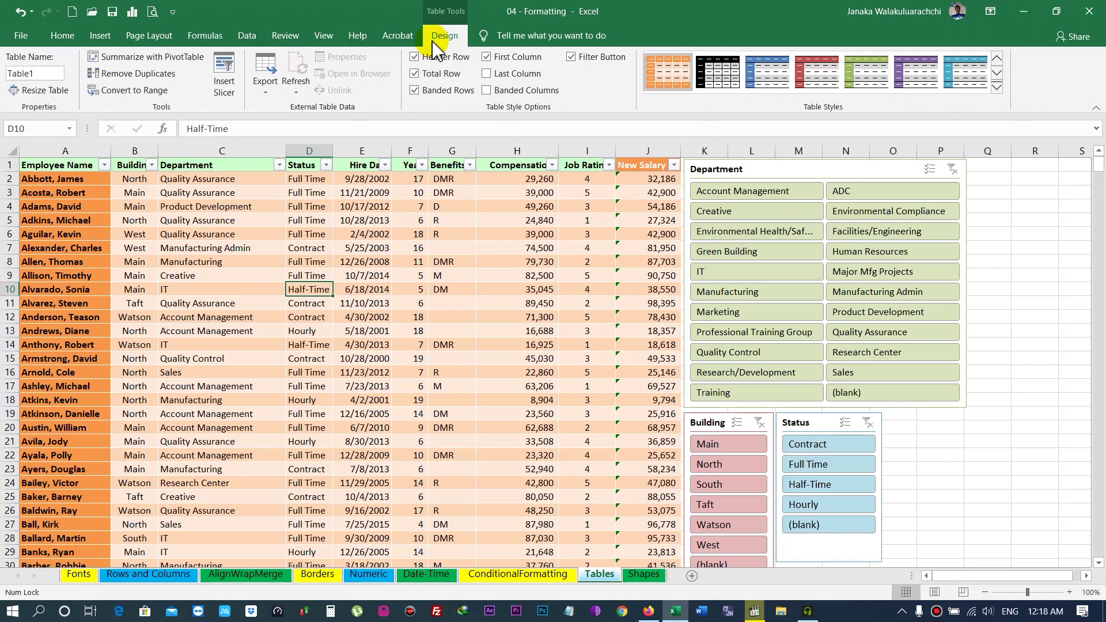
left_click(223, 73)
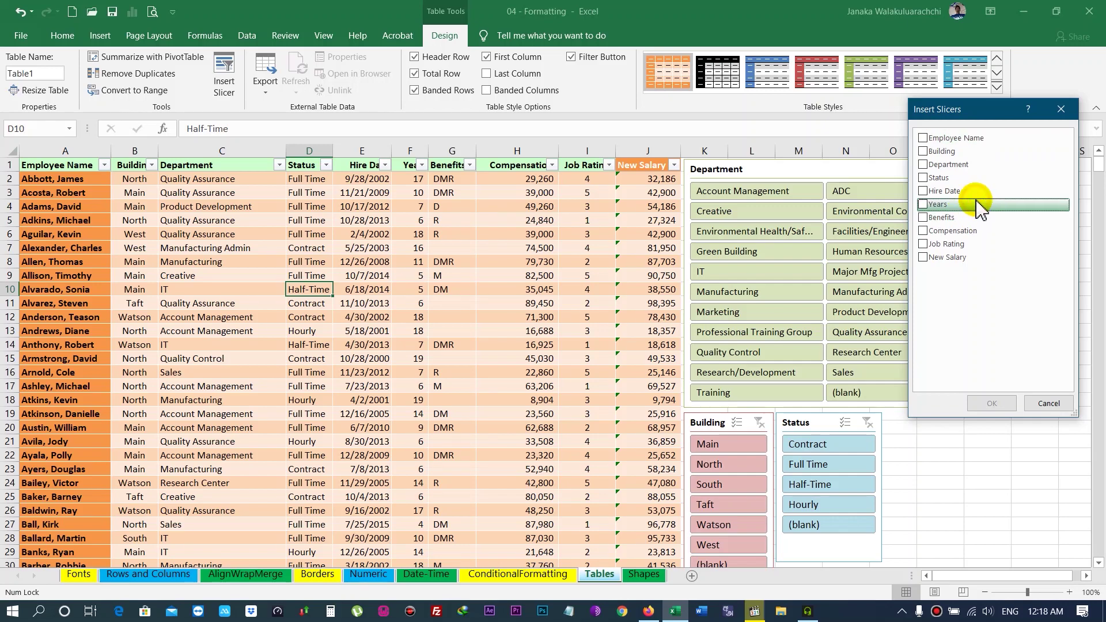
left_click(924, 204)
left_click(992, 403)
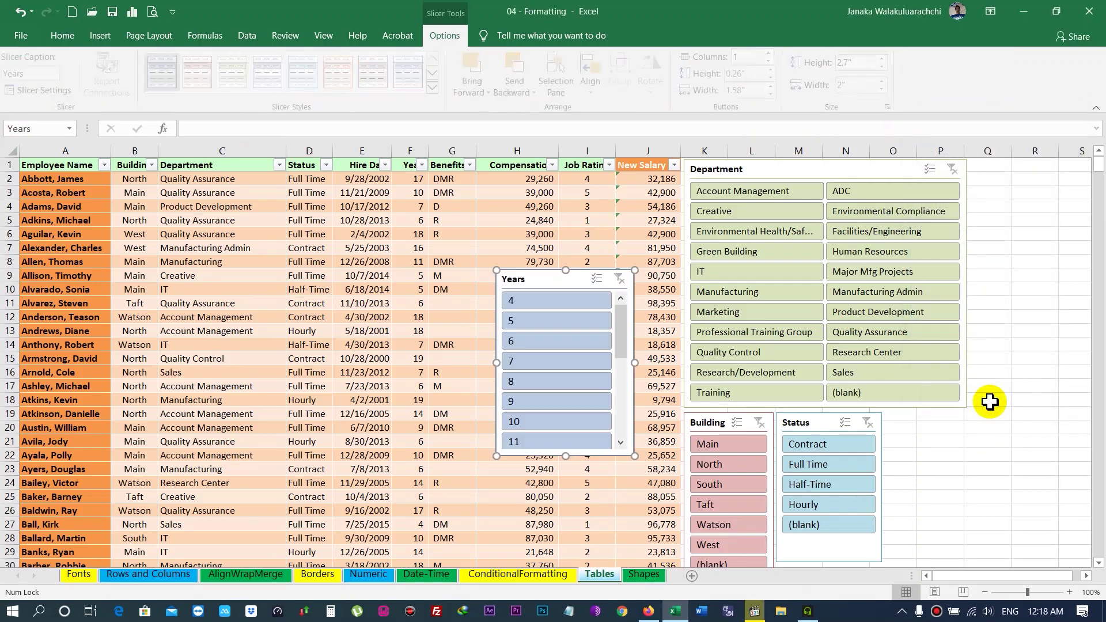
left_click_drag(526, 279, 928, 377)
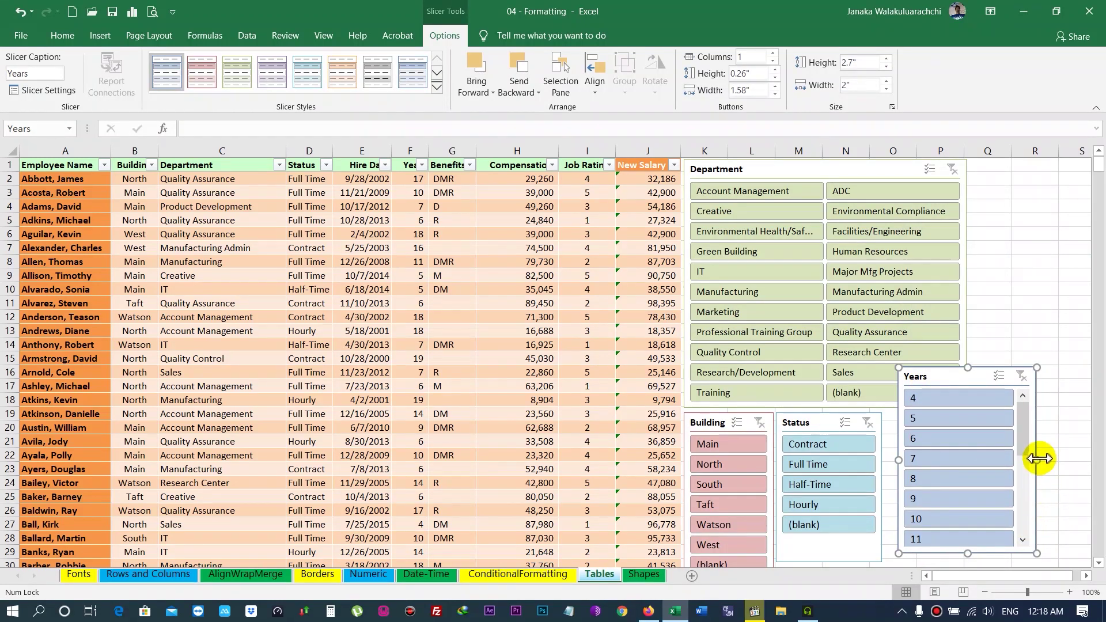
left_click_drag(948, 380, 1018, 165)
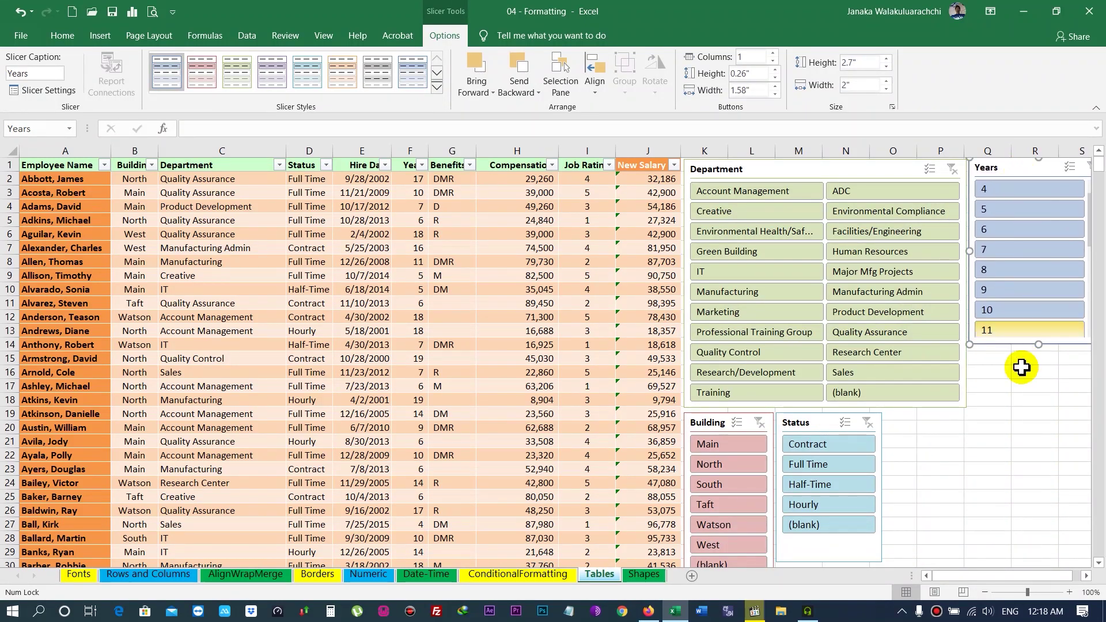
left_click_drag(1038, 345, 1039, 554)
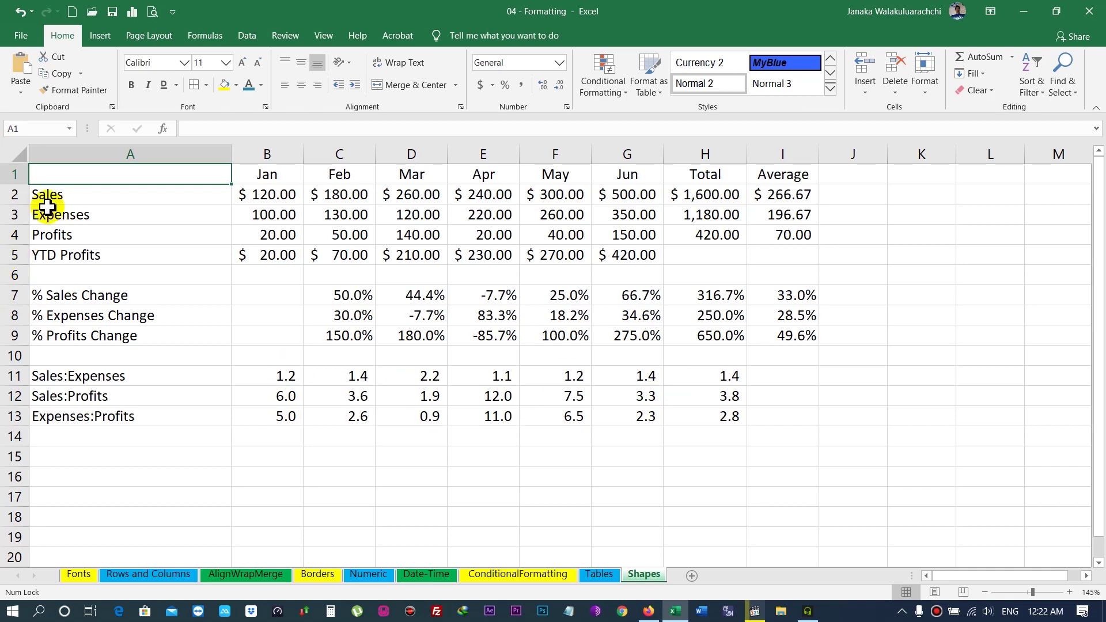
- Choose the Rectangle shape and begin drawing it beside the Average percent-change figures
left_click(100, 38)
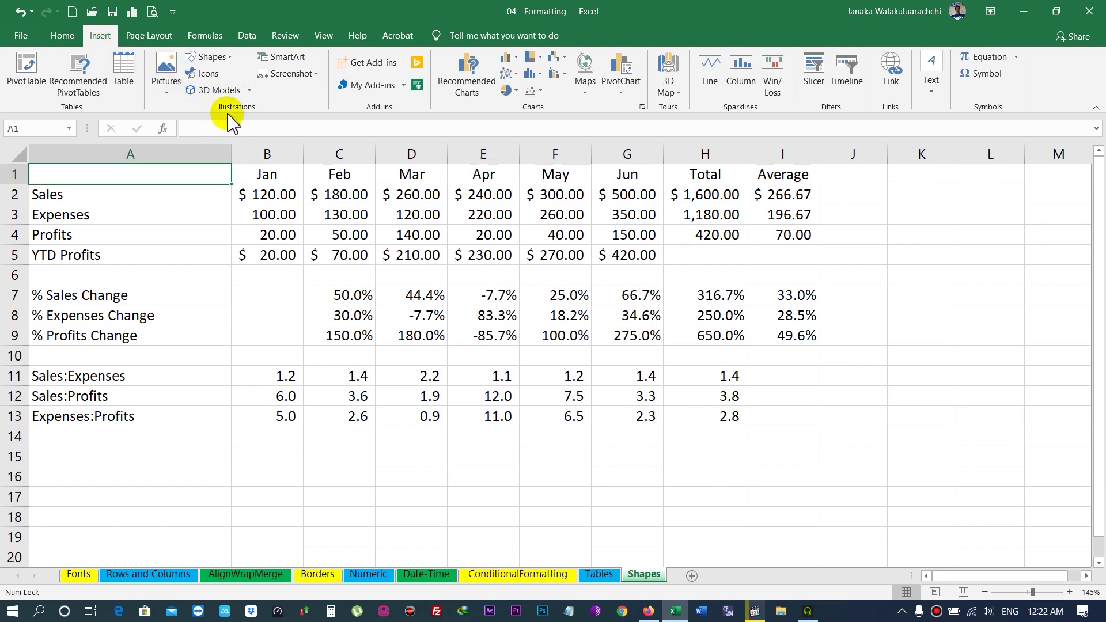
left_click(230, 58)
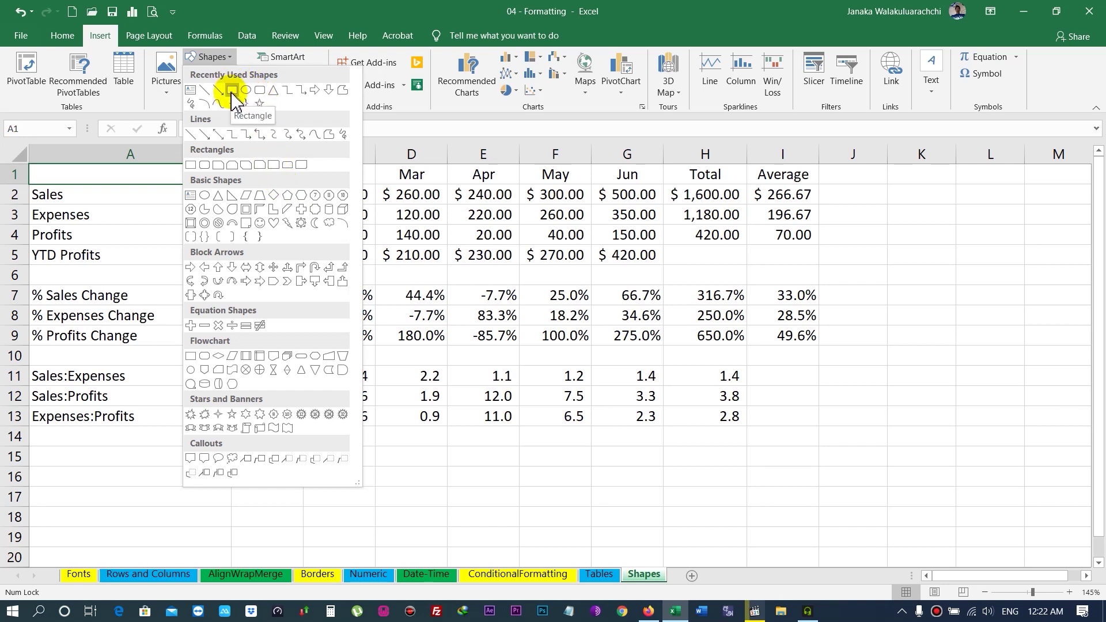
left_click(231, 91)
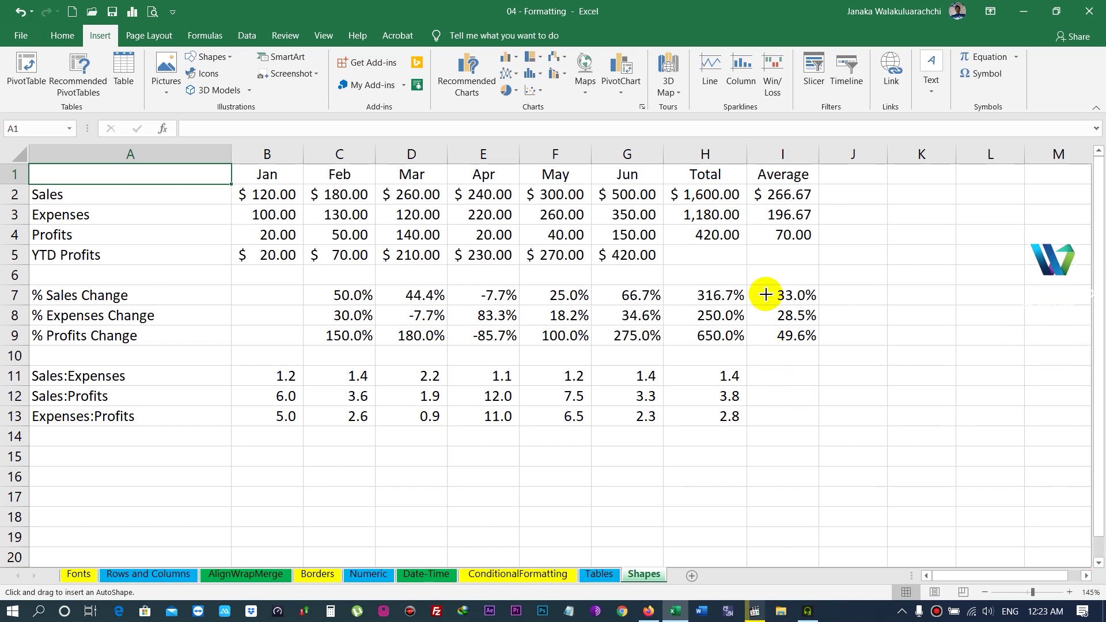
mouse_move(756, 261)
left_mouse_down()
mouse_move(807, 333)
mouse_move(949, 312)
mouse_move(926, 343)
mouse_move(911, 311)
mouse_move(967, 322)
left_mouse_up()
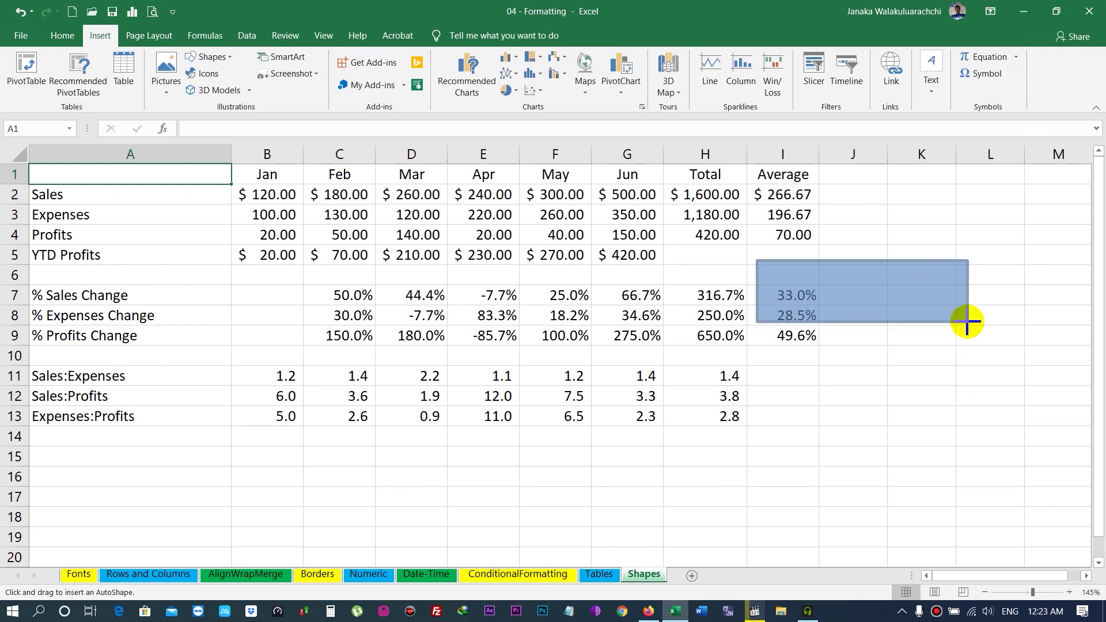
- Shape the rectangle into a 1.19 by 1.19-inch square over columns I–J, rows 6–10
mouse_move(967, 323)
left_mouse_down()
mouse_move(835, 403)
mouse_move(815, 420)
mouse_move(817, 436)
left_mouse_up()
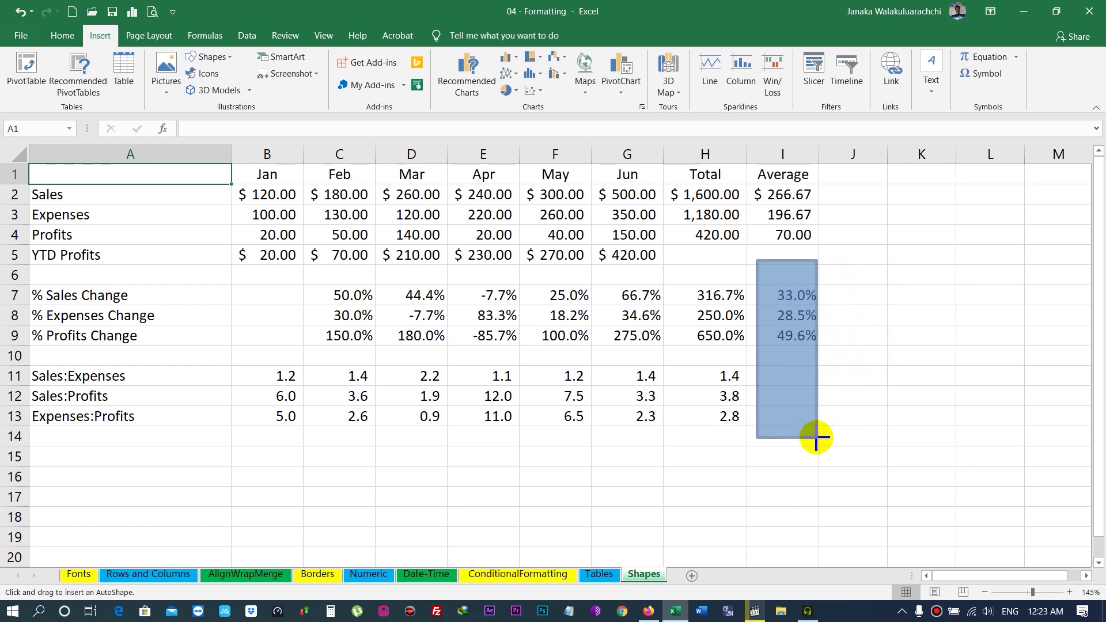
mouse_move(816, 438)
left_mouse_down()
mouse_move(770, 299)
mouse_move(855, 348)
mouse_move(761, 316)
mouse_move(857, 262)
mouse_move(916, 351)
mouse_move(897, 369)
mouse_move(889, 326)
mouse_move(853, 325)
mouse_move(813, 289)
mouse_move(775, 317)
mouse_move(904, 386)
mouse_move(909, 403)
mouse_move(842, 315)
mouse_move(909, 408)
mouse_move(836, 307)
mouse_move(784, 302)
mouse_move(914, 408)
mouse_move(854, 306)
mouse_move(877, 345)
left_mouse_up()
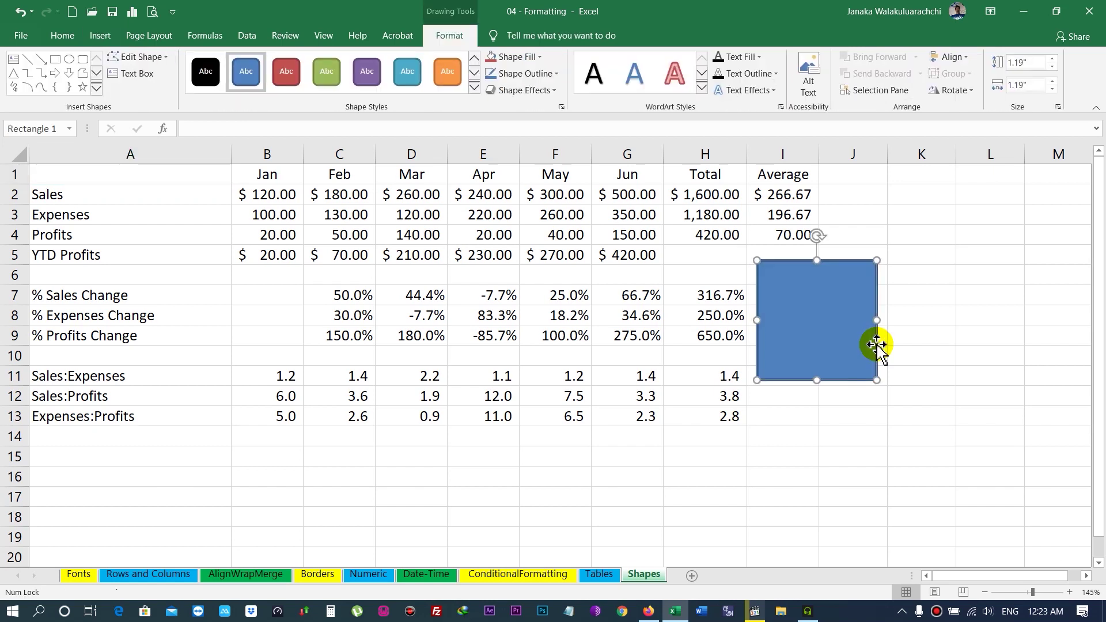
mouse_move(847, 320)
left_mouse_down()
mouse_move(928, 304)
mouse_move(823, 311)
left_mouse_up()
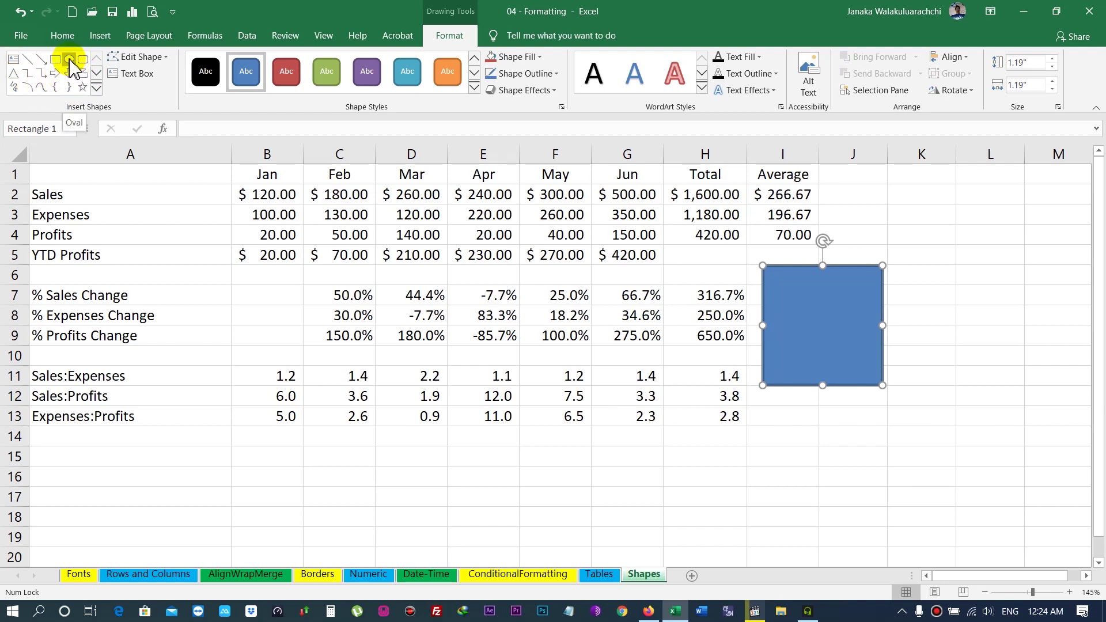
- Draw a 1.17-inch blue circle below the square over the Jun and Total ratio figures
left_click(69, 59)
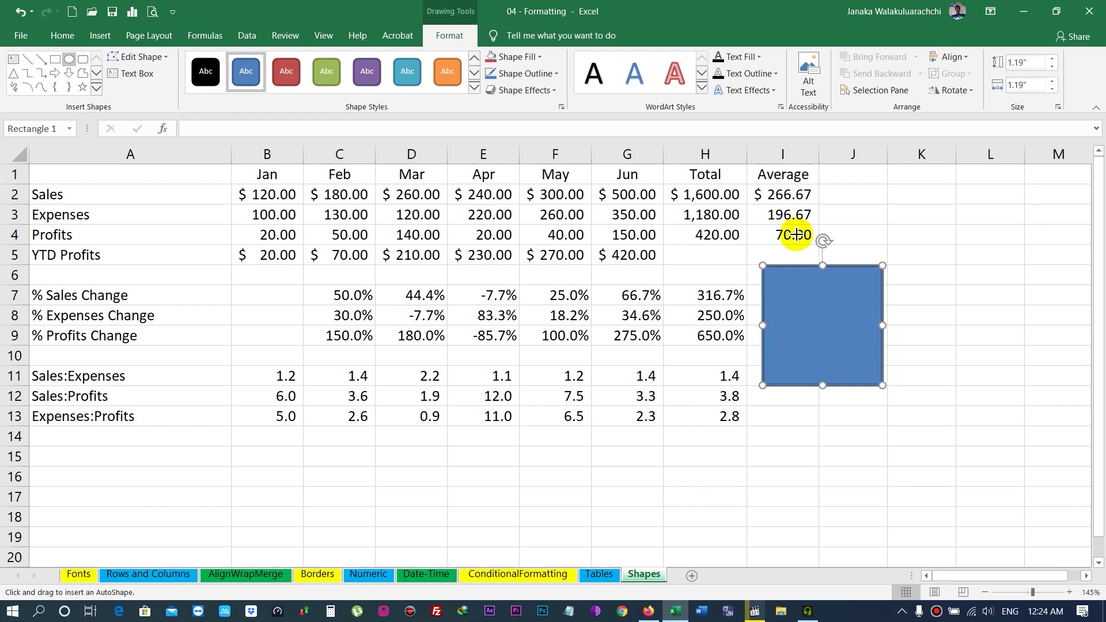
left_click_drag(480, 364, 665, 456)
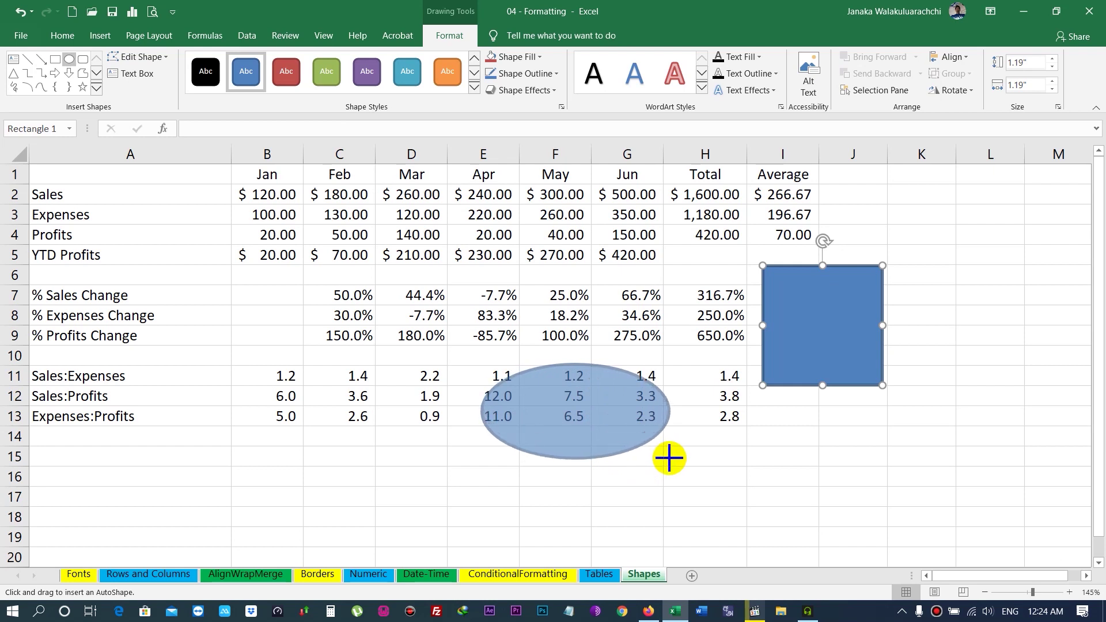
mouse_move(665, 457)
left_mouse_down()
mouse_move(627, 460)
mouse_move(531, 509)
mouse_move(530, 535)
mouse_move(548, 469)
mouse_move(672, 469)
mouse_move(666, 482)
mouse_move(613, 424)
mouse_move(608, 436)
left_mouse_up()
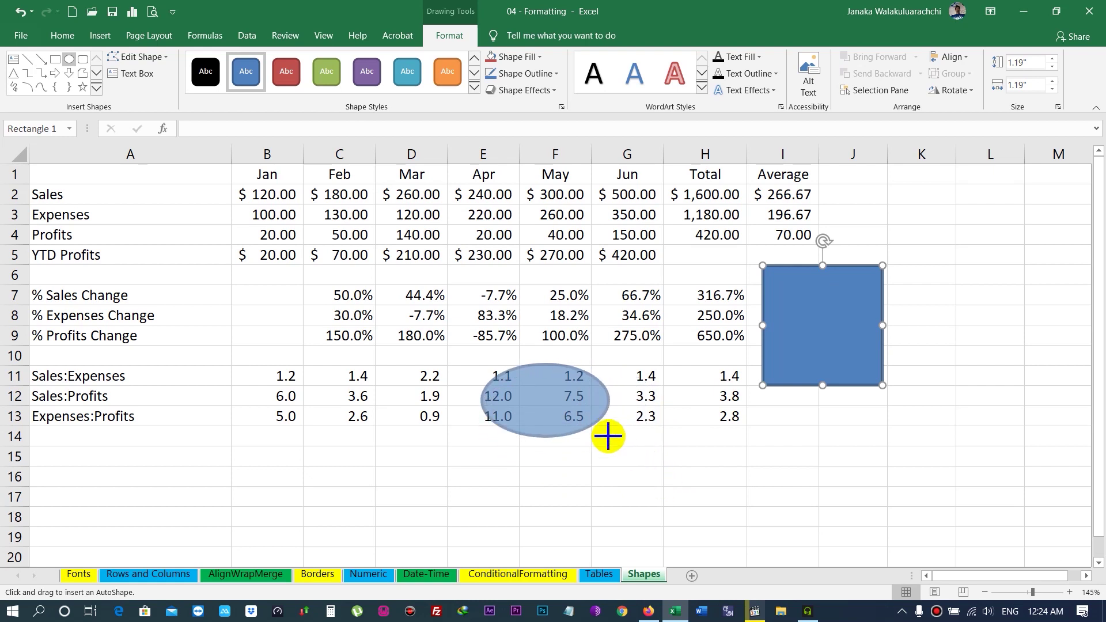
key("shift")
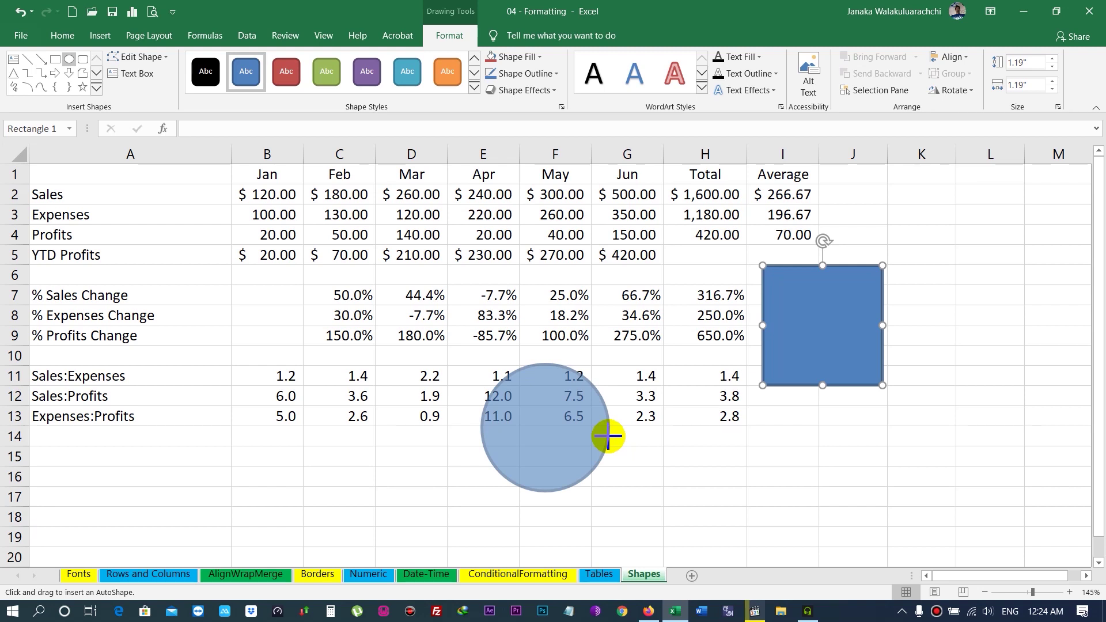
mouse_move(608, 436)
left_mouse_down()
mouse_move(640, 469)
mouse_move(630, 415)
mouse_move(627, 439)
mouse_move(635, 451)
mouse_move(637, 415)
mouse_move(599, 393)
mouse_move(691, 461)
mouse_move(832, 227)
mouse_move(674, 326)
mouse_move(683, 311)
mouse_move(677, 376)
mouse_move(689, 396)
left_mouse_up()
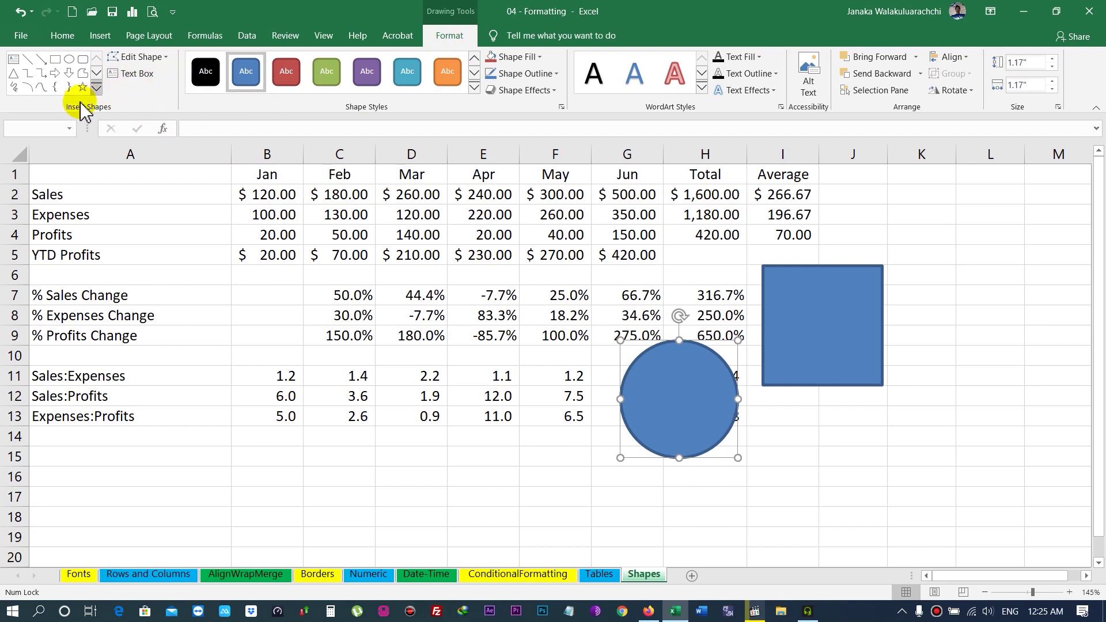
left_click(96, 74)
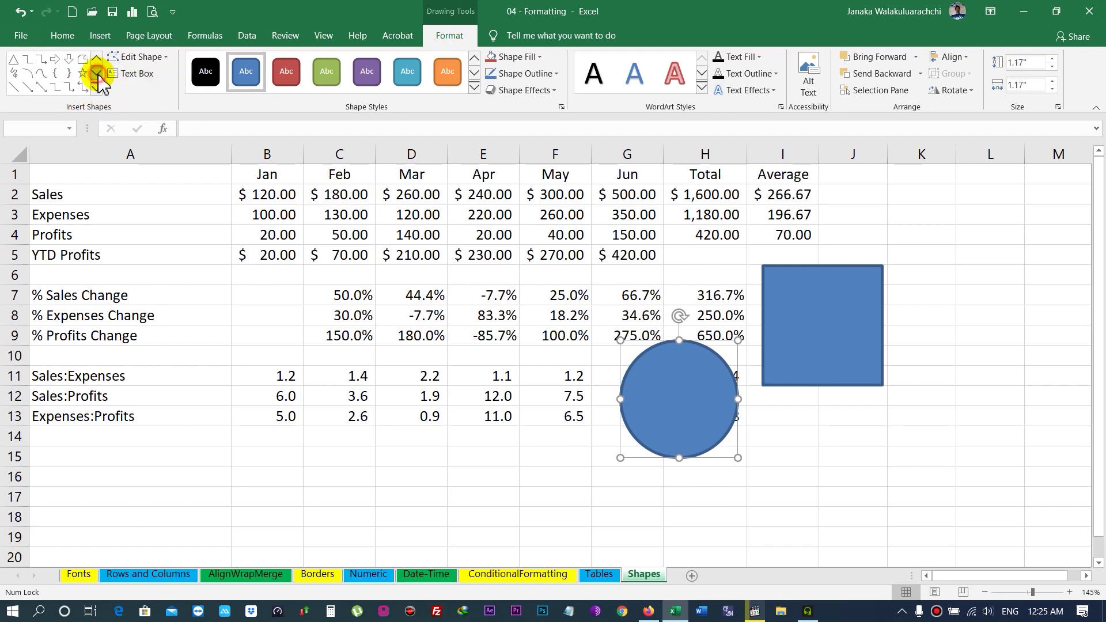
- Draw a 1.09 by 1.84-inch blue hexagon below the square and narrow its top edge
left_click(97, 87)
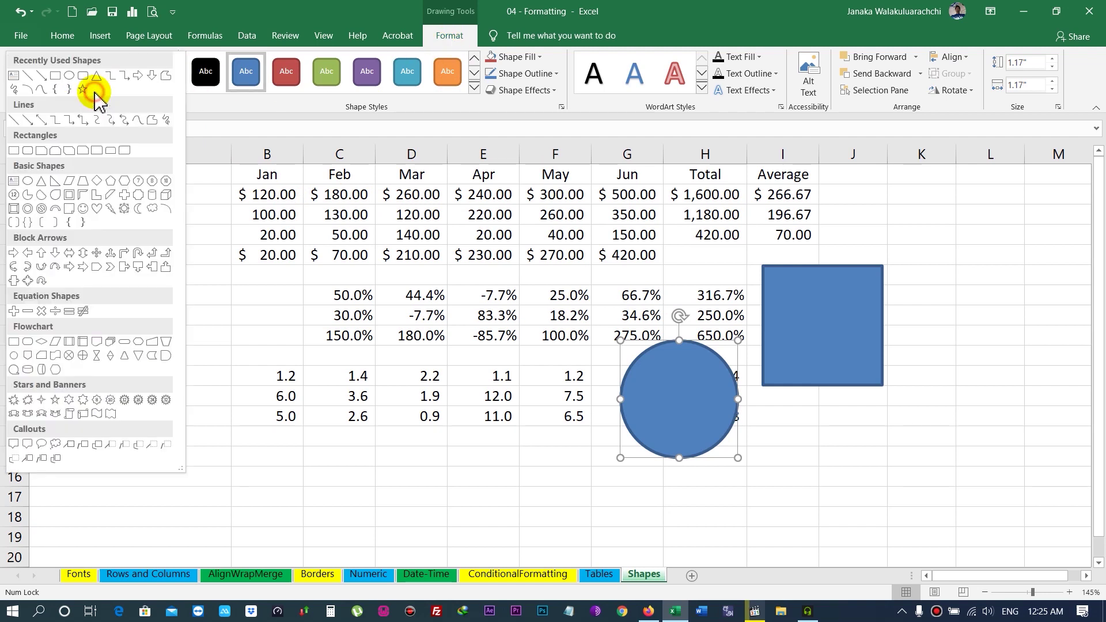
left_click(110, 183)
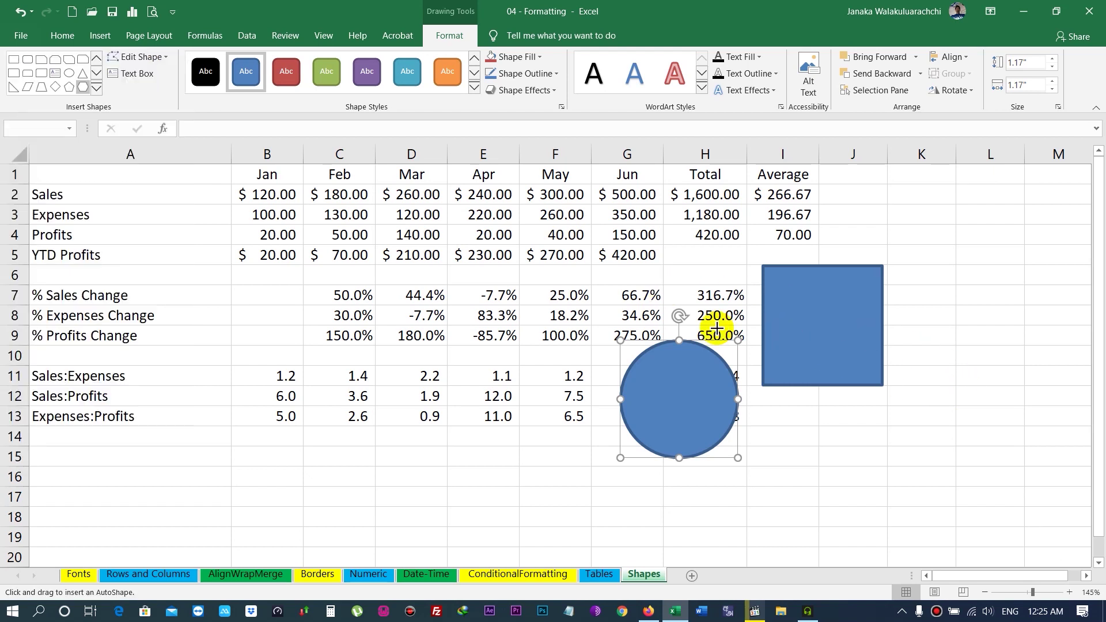
left_click_drag(858, 410, 1032, 525)
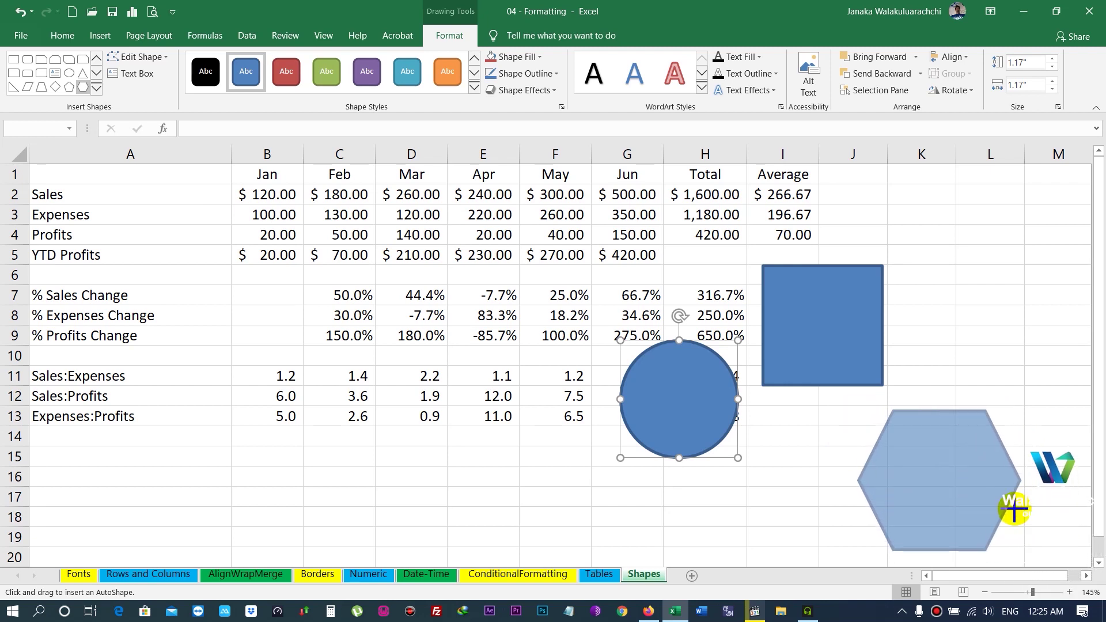
mouse_move(1033, 525)
left_mouse_down()
mouse_move(926, 441)
mouse_move(976, 501)
left_mouse_up()
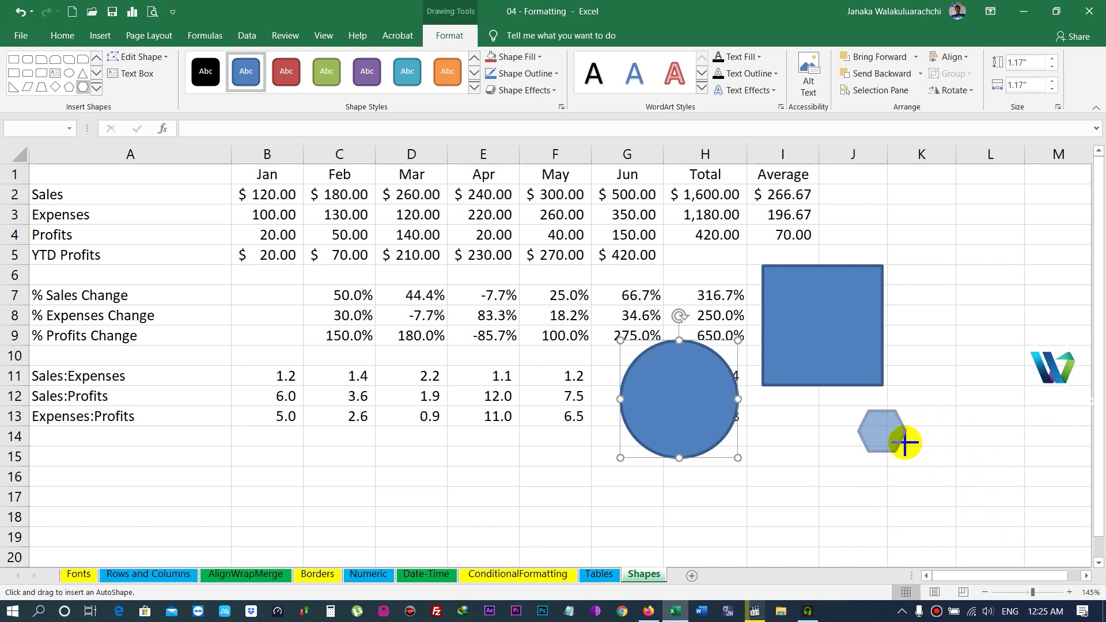
mouse_move(975, 501)
left_mouse_down()
mouse_move(983, 521)
mouse_move(1056, 523)
mouse_move(920, 552)
mouse_move(1043, 521)
left_mouse_up()
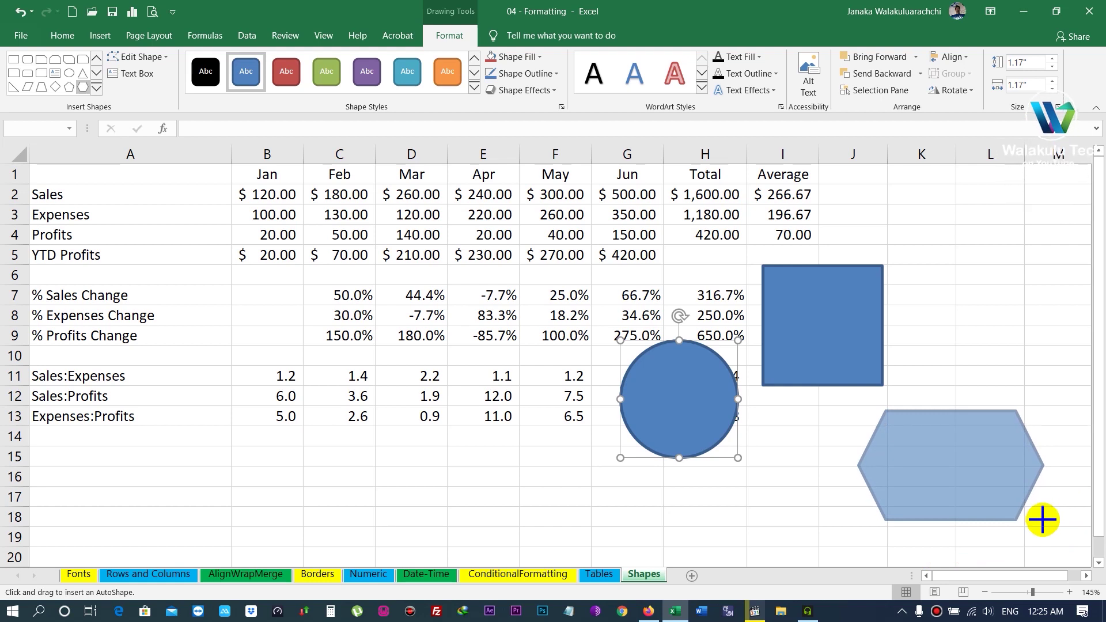
left_click_drag(1043, 521, 1043, 521)
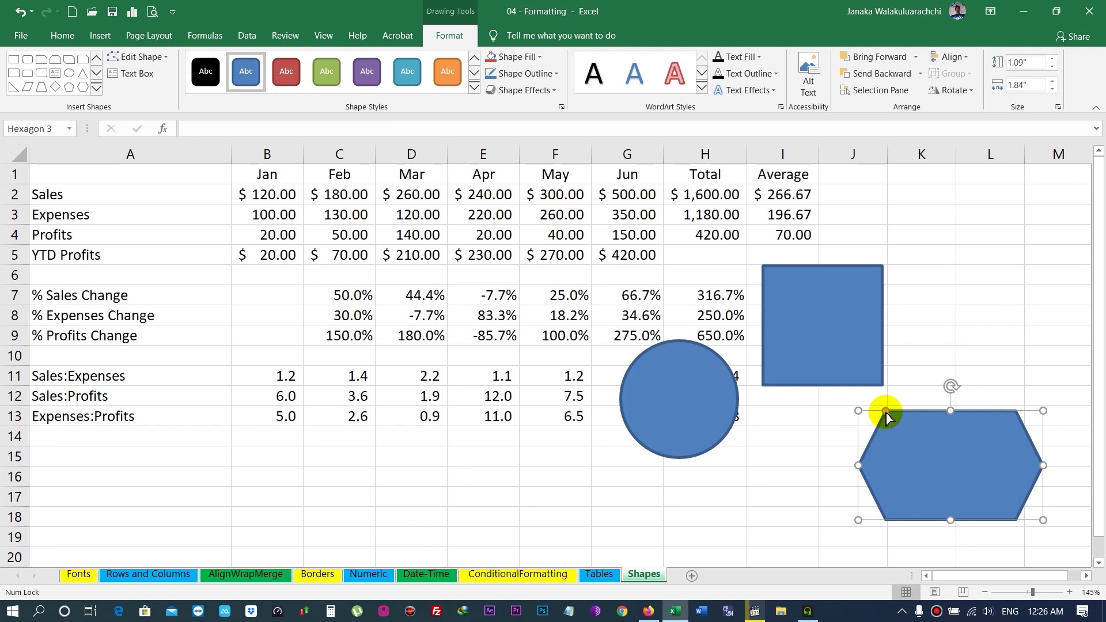
left_click_drag(887, 412, 959, 421)
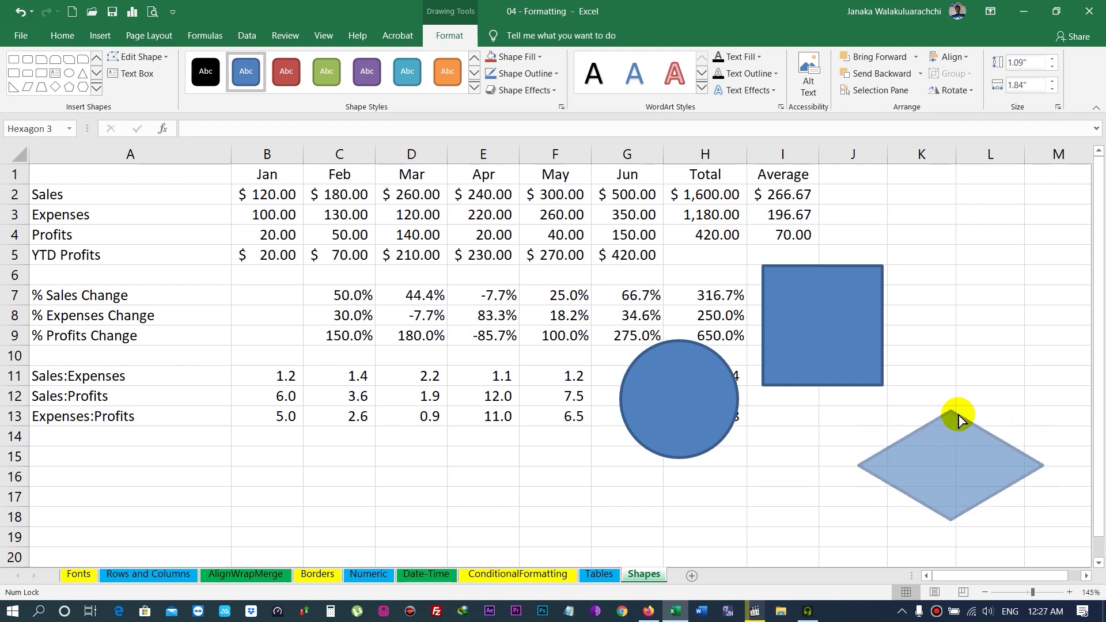
- Test-reshape the hexagon's slanted sides, restore the original outline, and finish the 'Semi-annual Report' text
left_click_drag(959, 421, 847, 416)
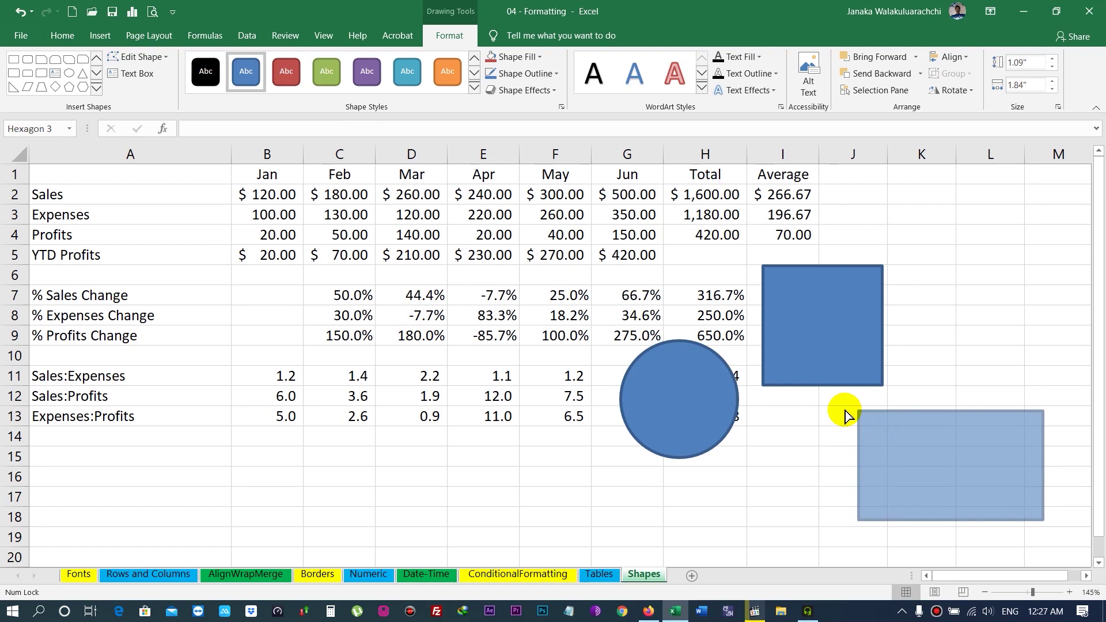
left_click_drag(847, 416, 914, 425)
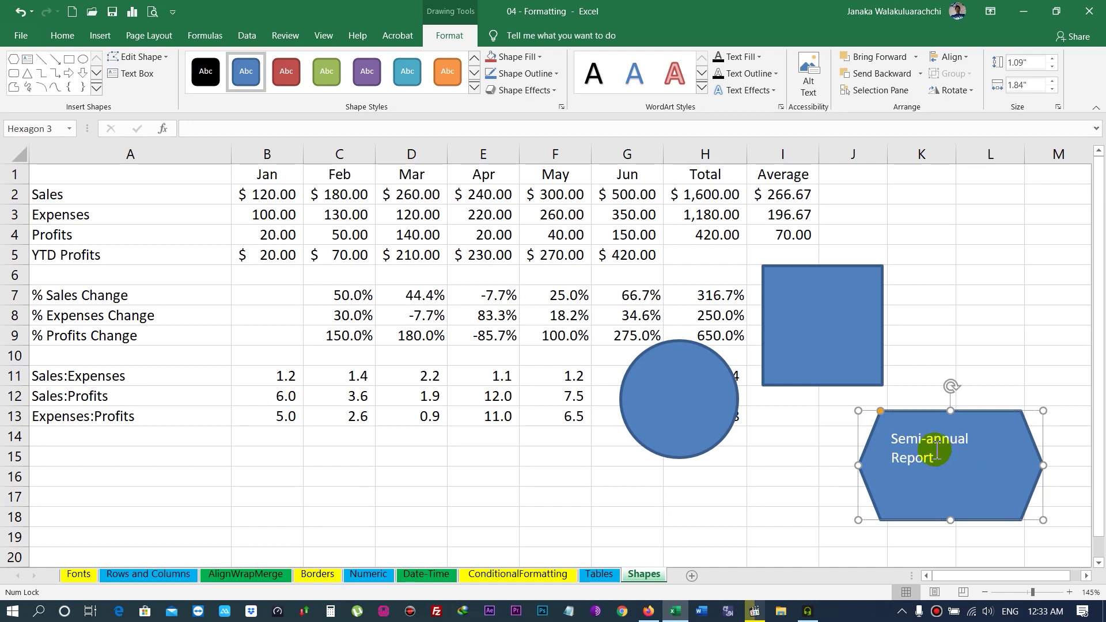
left_click(983, 342)
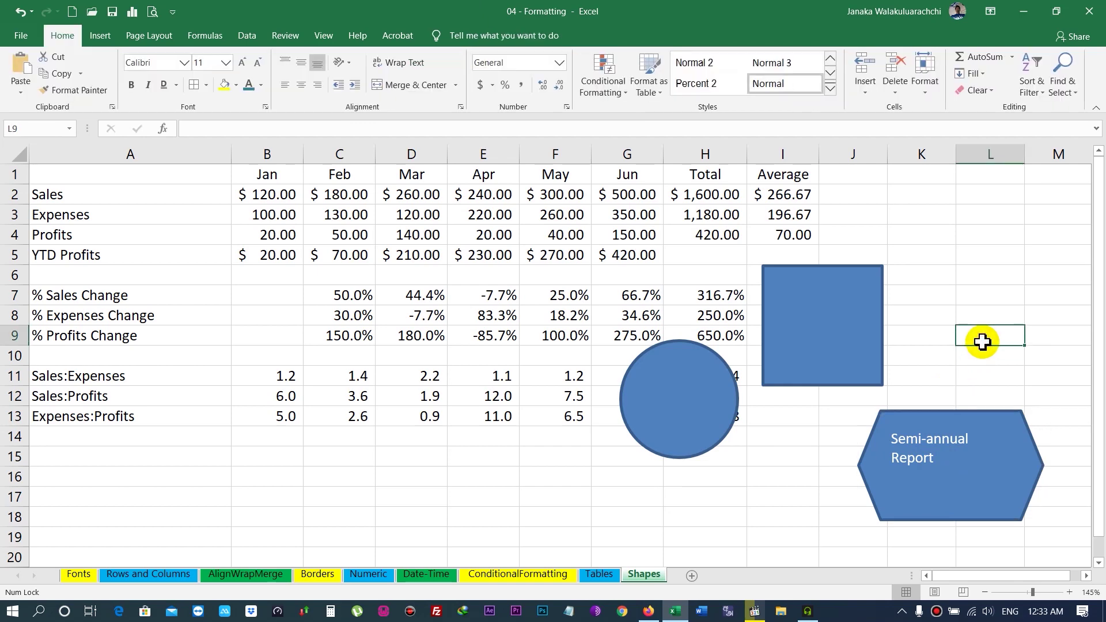
- Make the hexagon's text 16 pt and yellow, centred horizontally and vertically
left_click(942, 413)
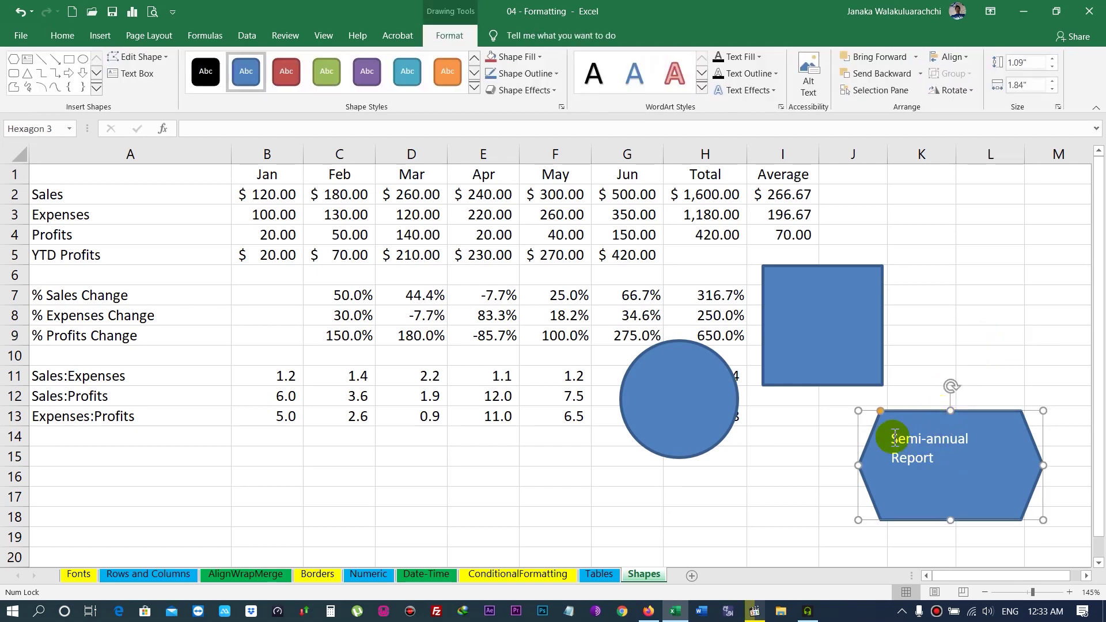
left_click(63, 36)
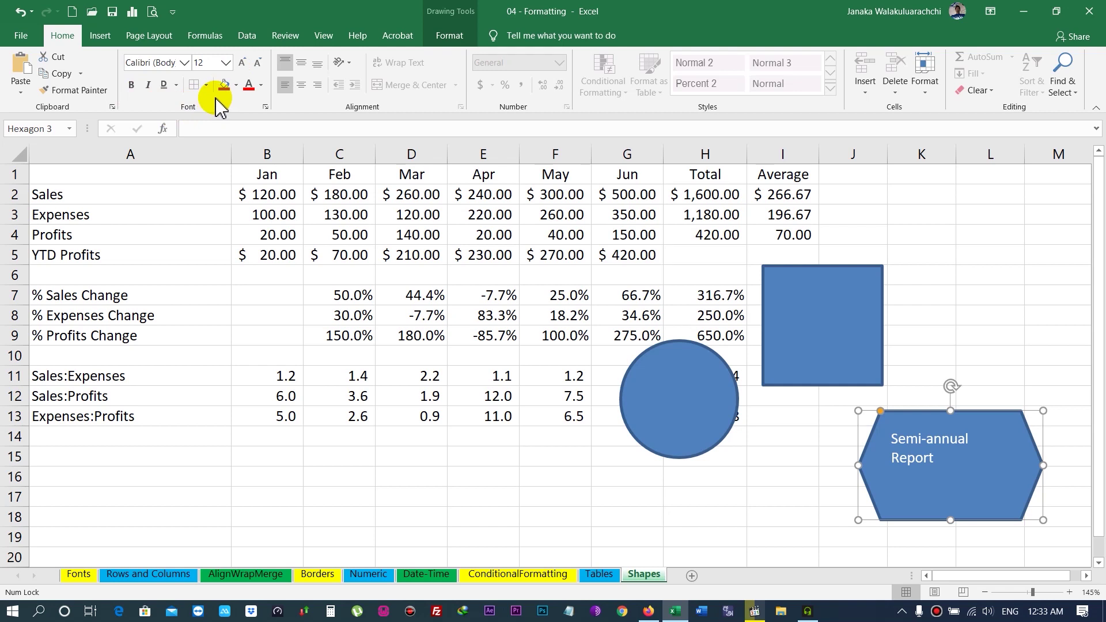
left_click(243, 64)
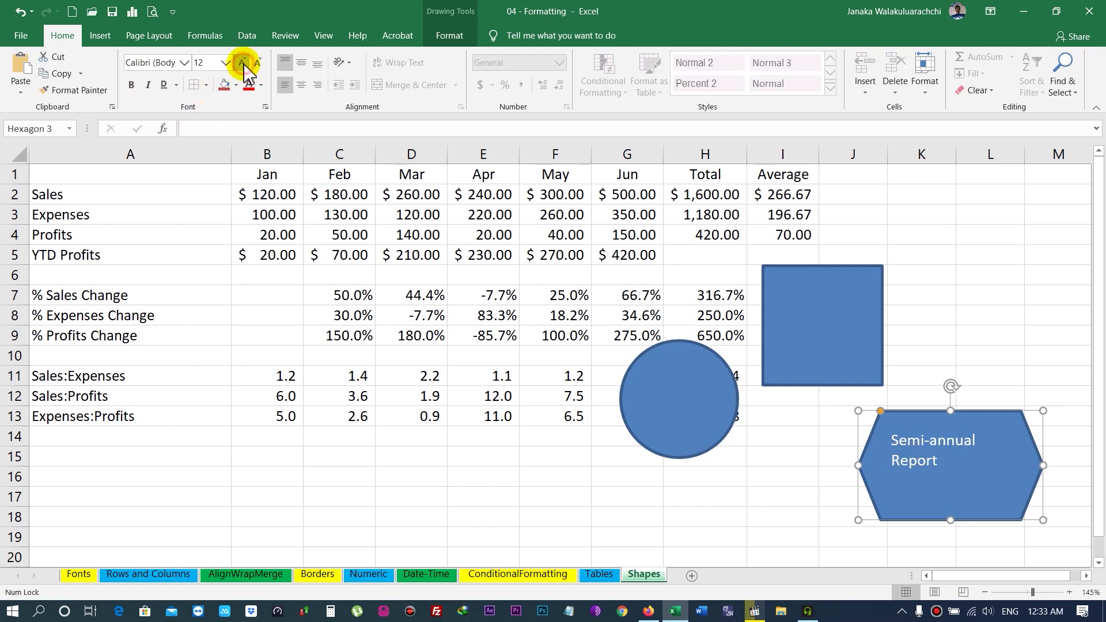
left_click(243, 63)
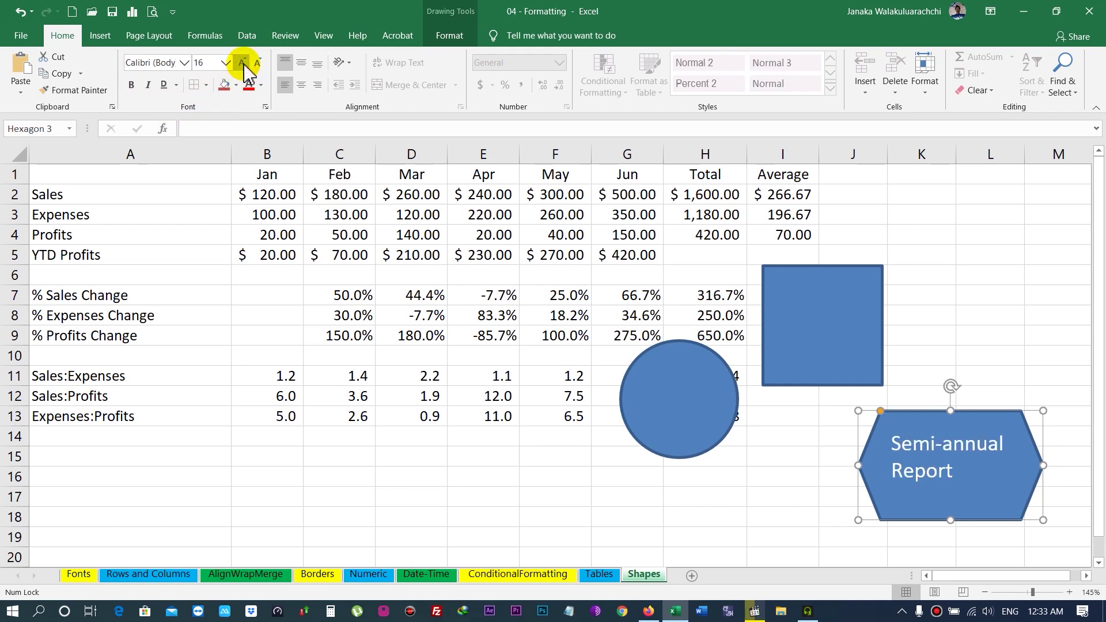
left_click(301, 85)
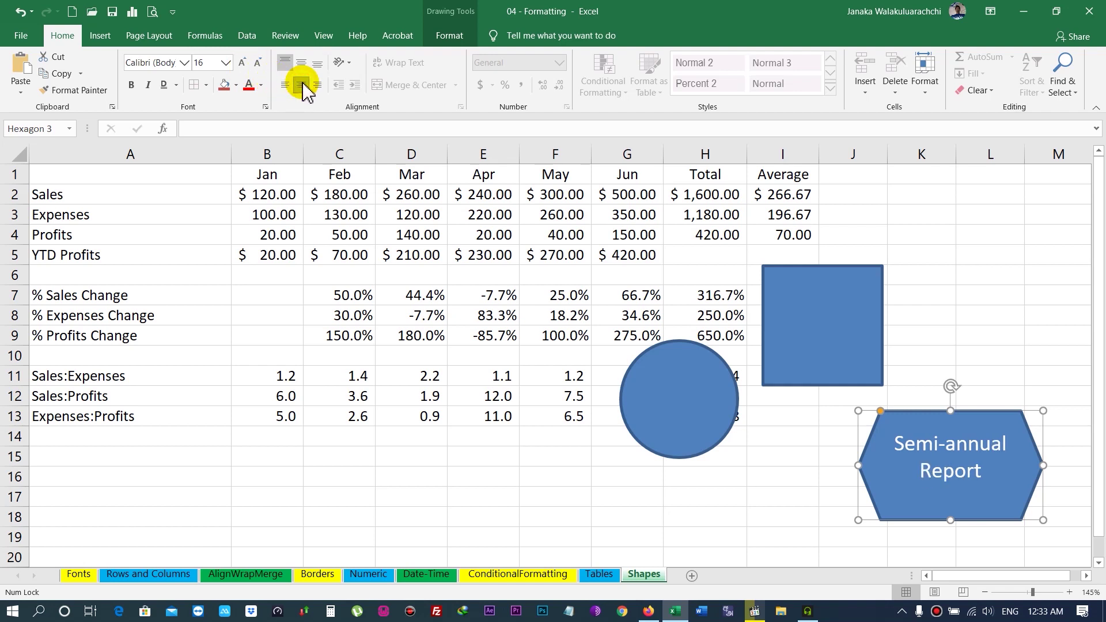
left_click(301, 63)
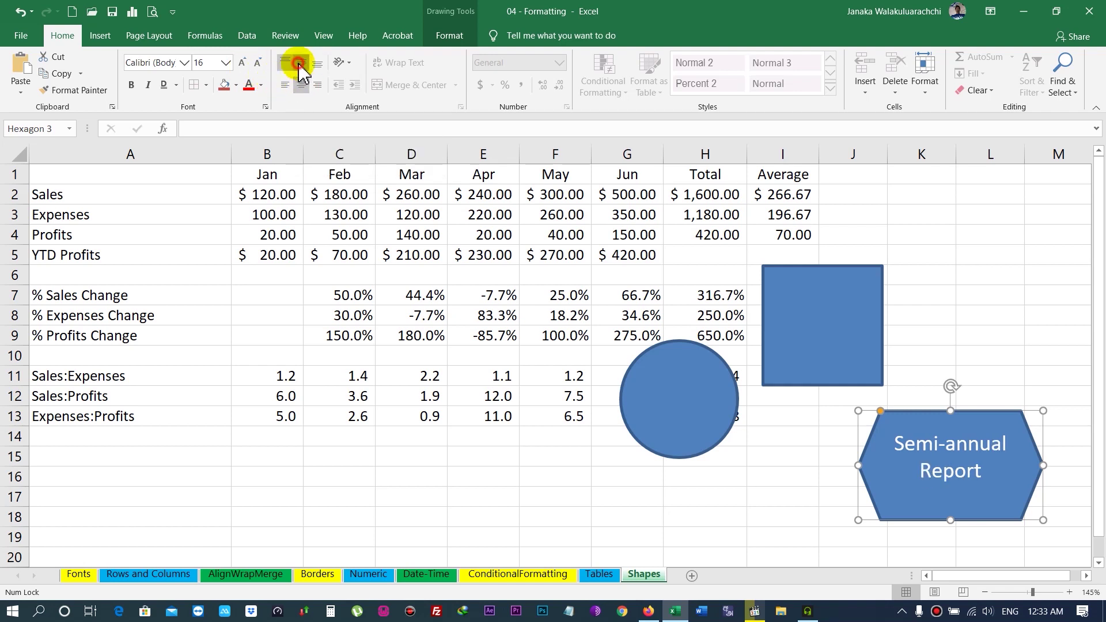
left_click(261, 84)
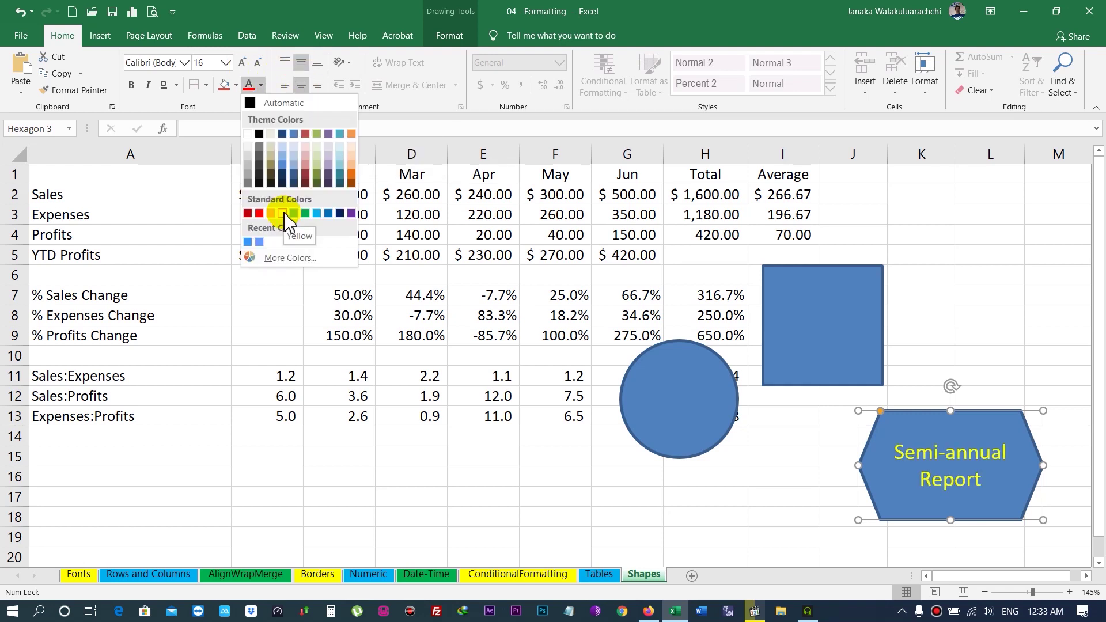
left_click(283, 213)
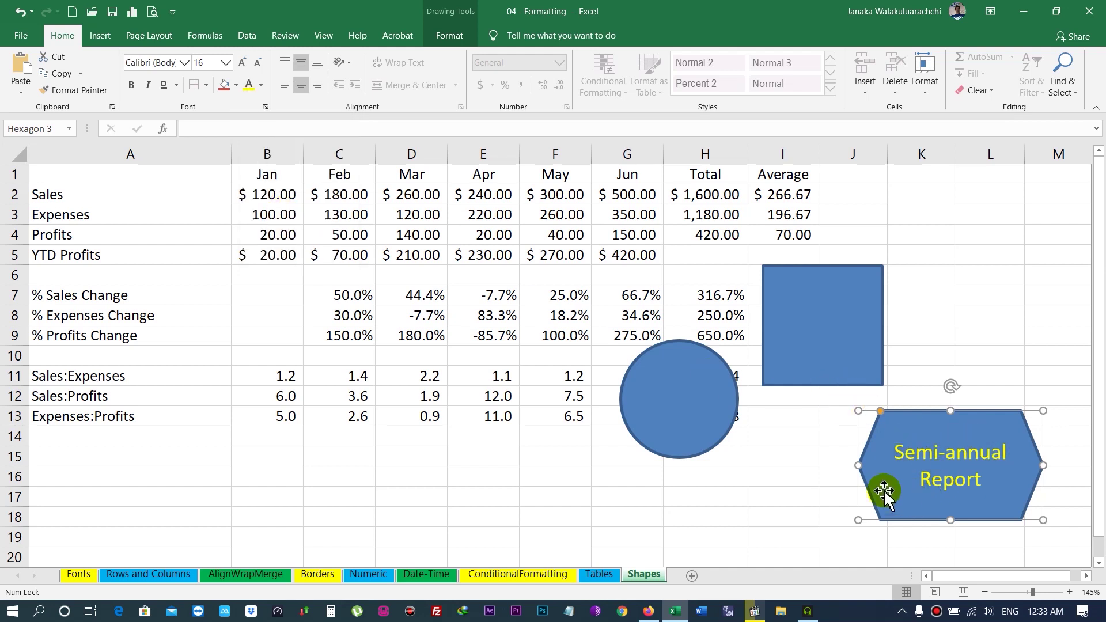
left_click(443, 36)
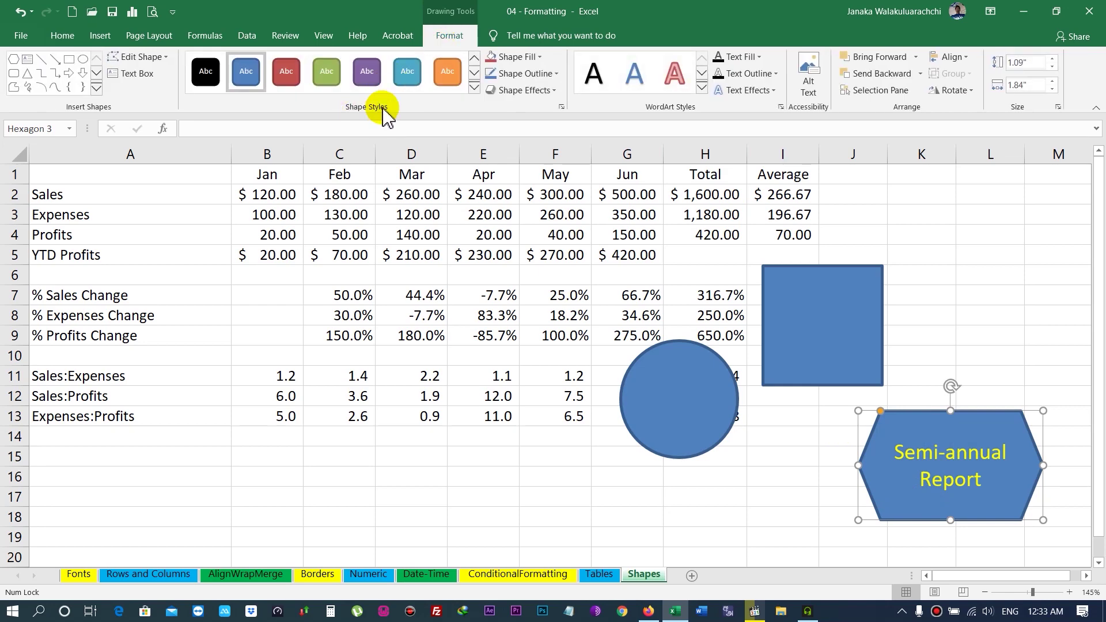
- Apply the Intense Effect - Purple, Accent 4 style and move the hexagon over columns B–D
left_click(474, 87)
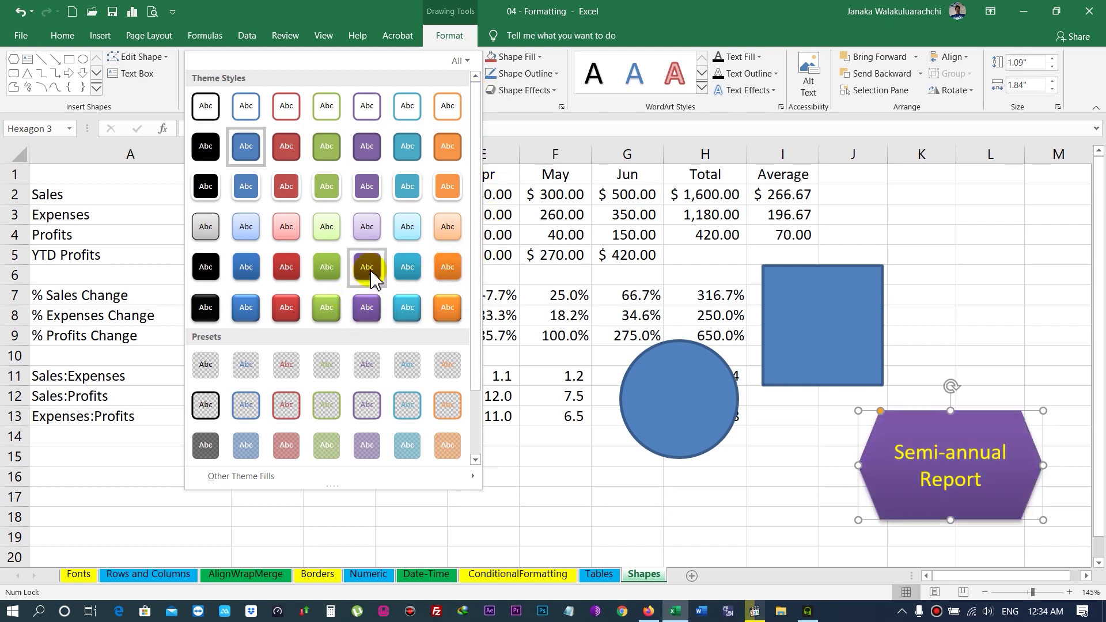
left_click(372, 314)
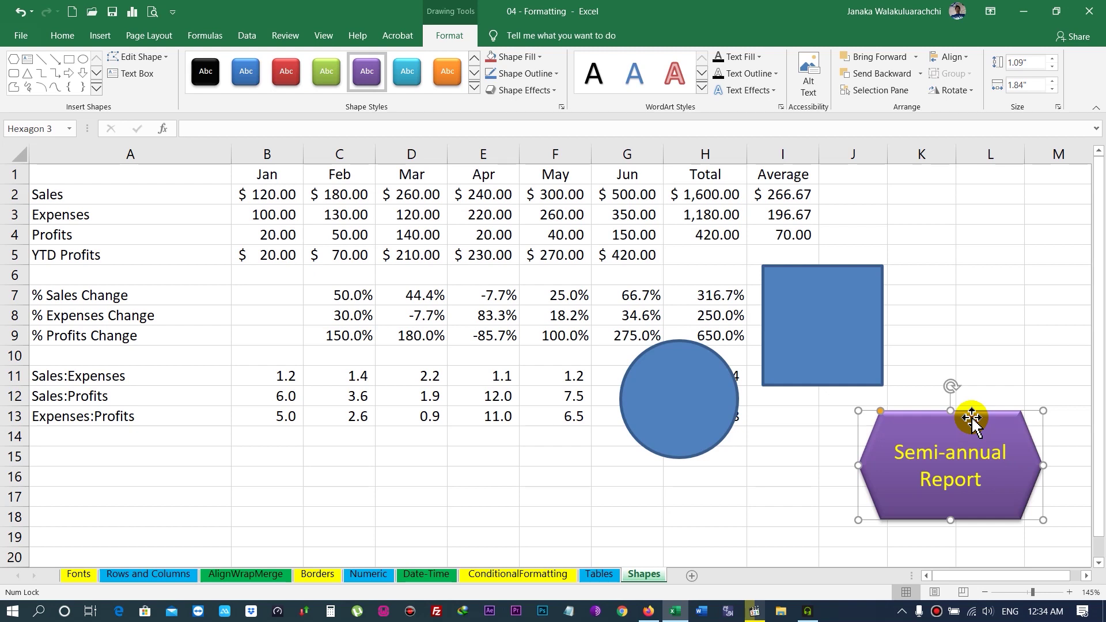
left_click_drag(972, 416, 366, 336)
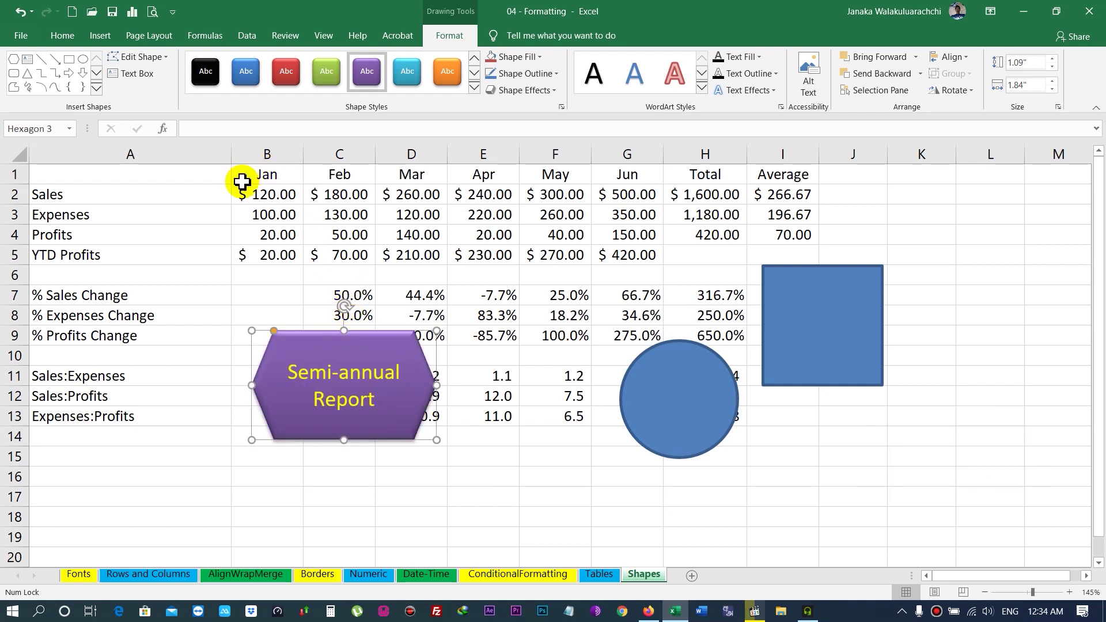
left_click(13, 176)
right_click(12, 176)
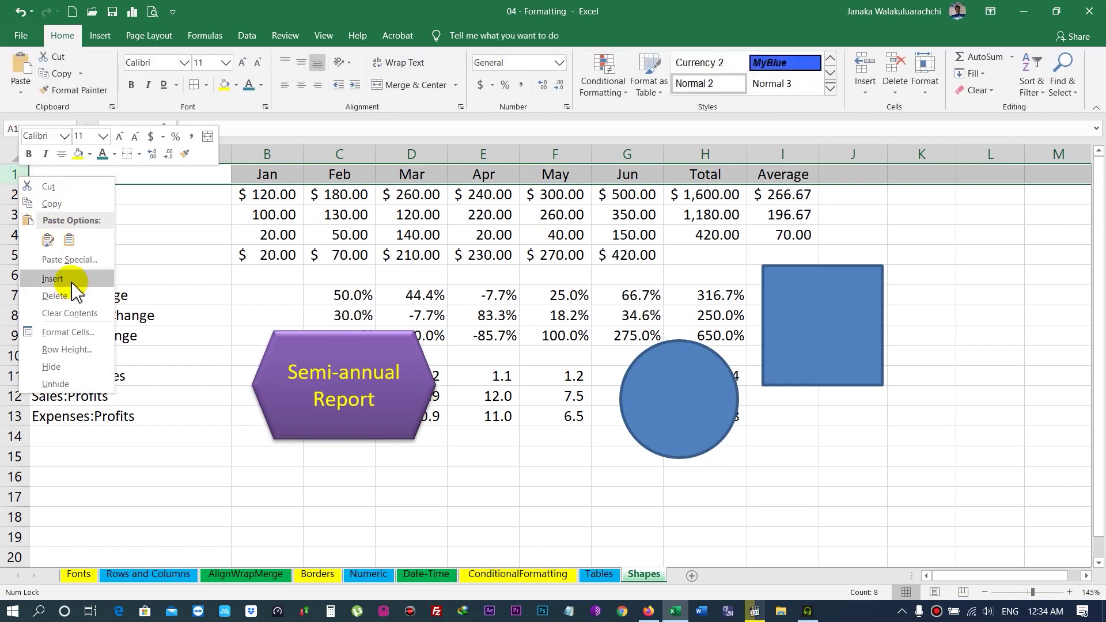
- Insert a taller blank row 1 above the table and move the hexagon up into it
left_click(48, 280)
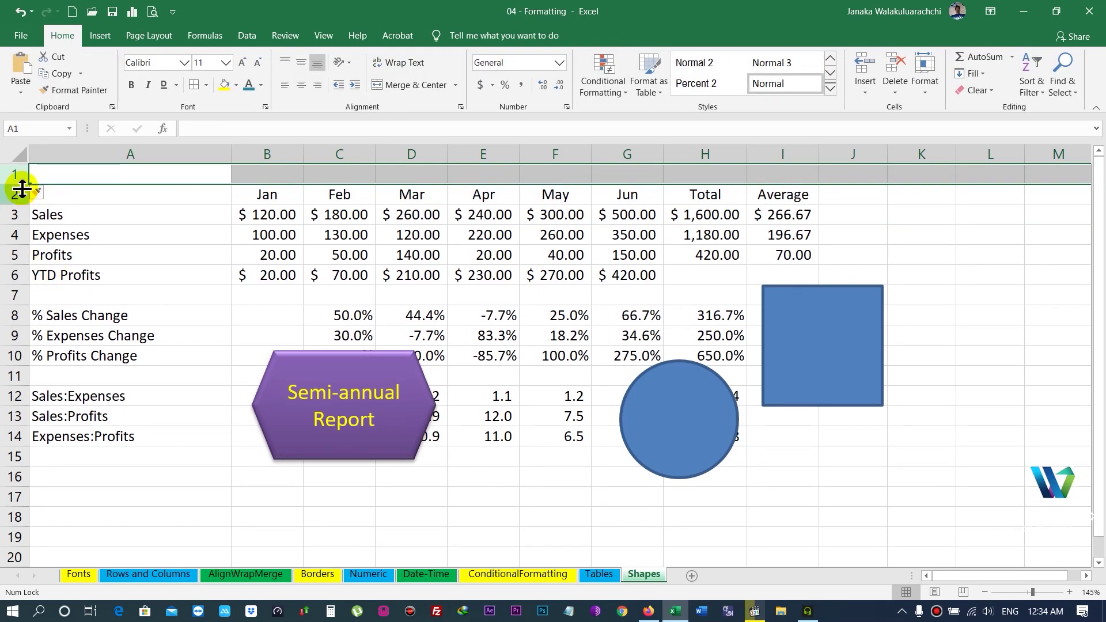
left_click_drag(21, 183, 16, 222)
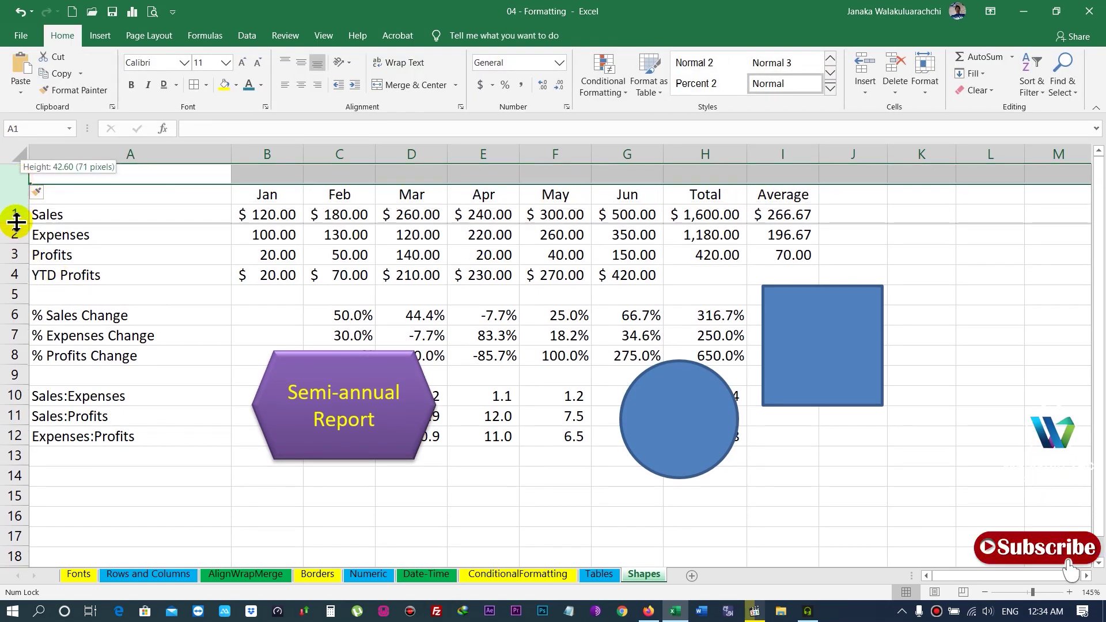
left_click(347, 458)
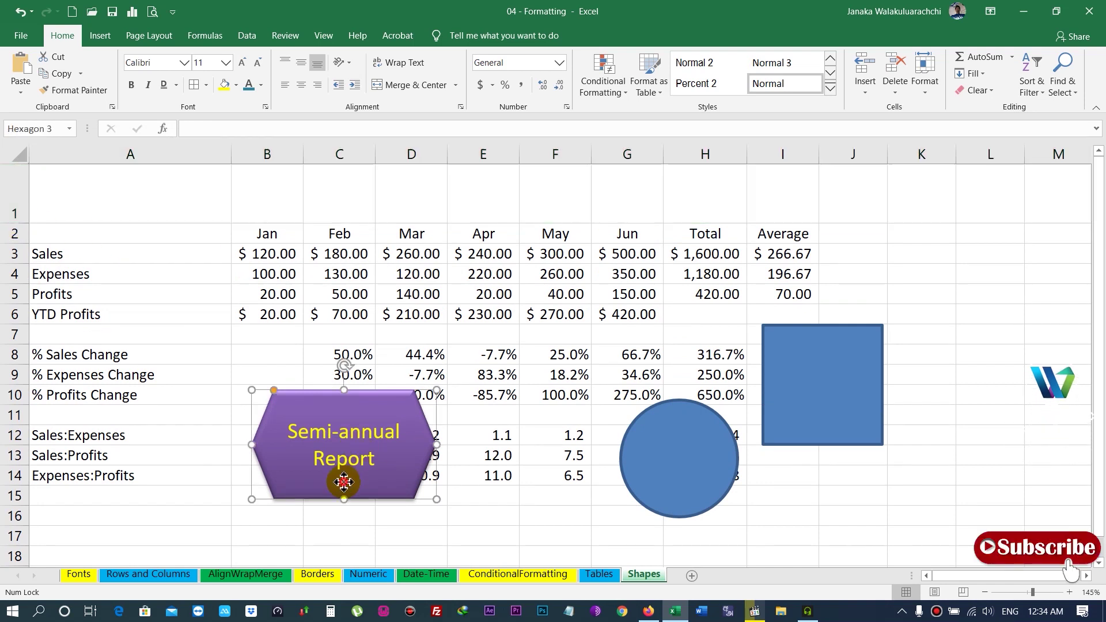
left_click_drag(366, 488, 313, 260)
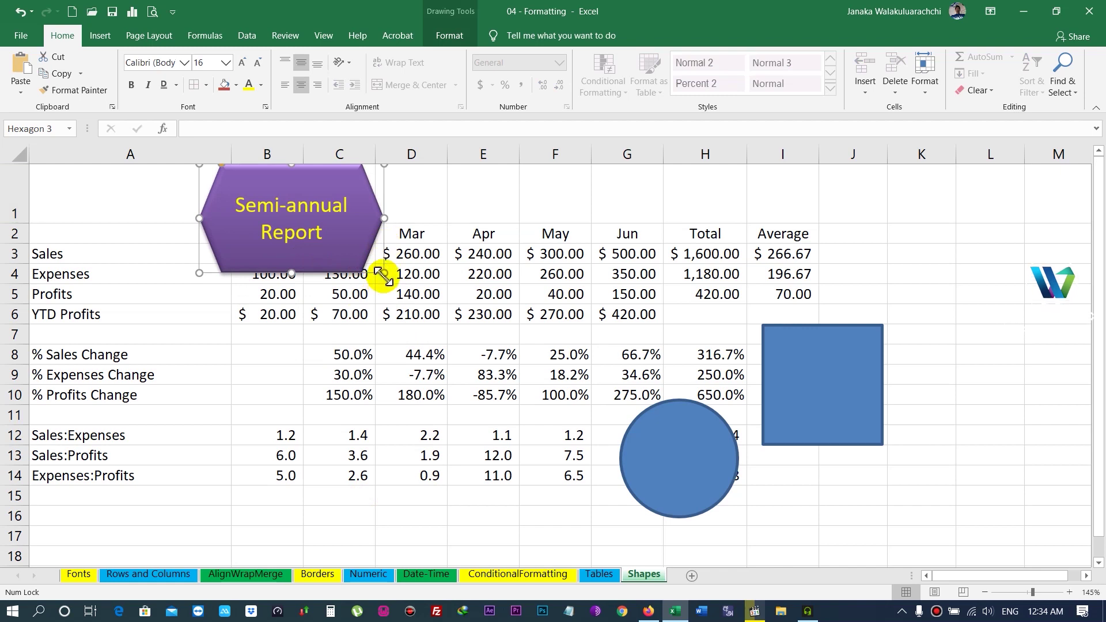
- Stretch the hexagon into a banner from column A toward column I, autofitting column A
left_click_drag(382, 274, 809, 222)
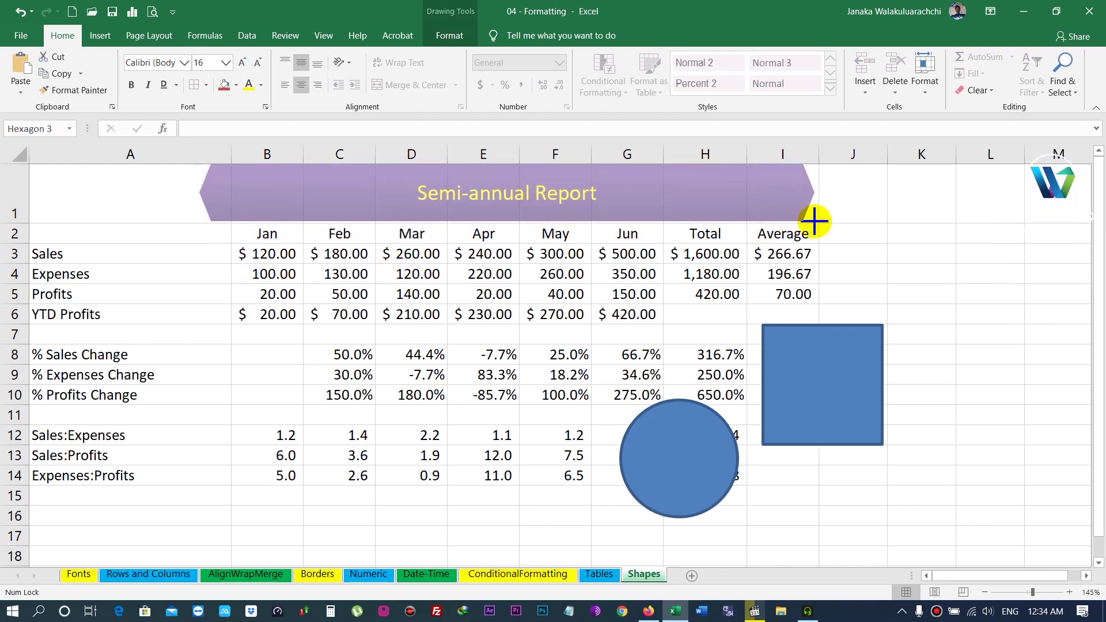
left_click_drag(809, 221, 815, 221)
left_click_drag(200, 192, 45, 190)
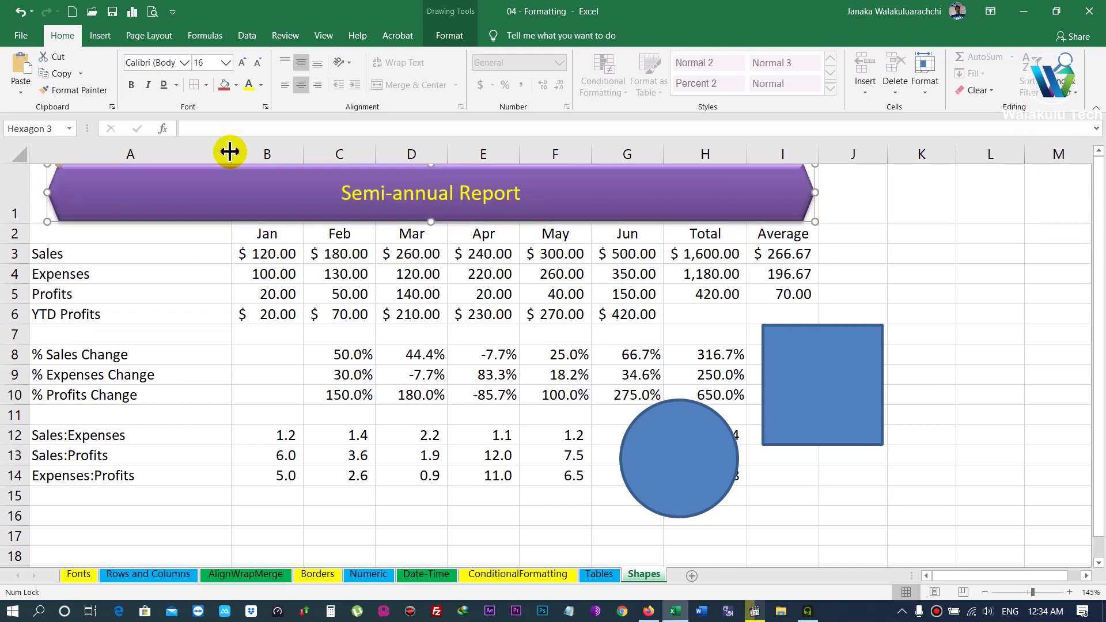
double_click(231, 152)
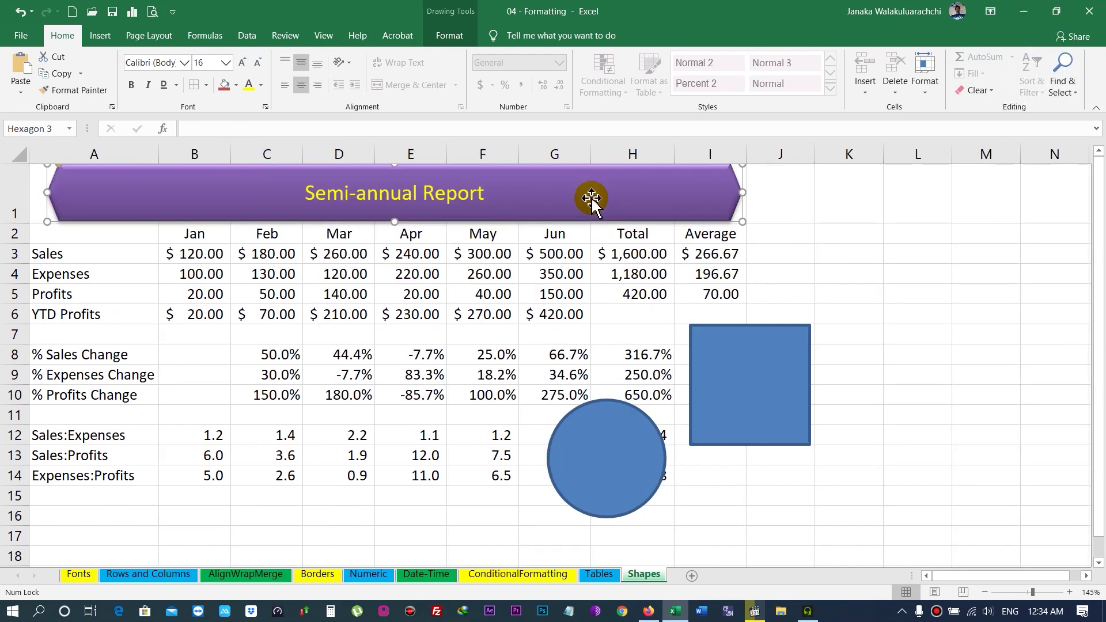
left_click_drag(562, 199, 556, 198)
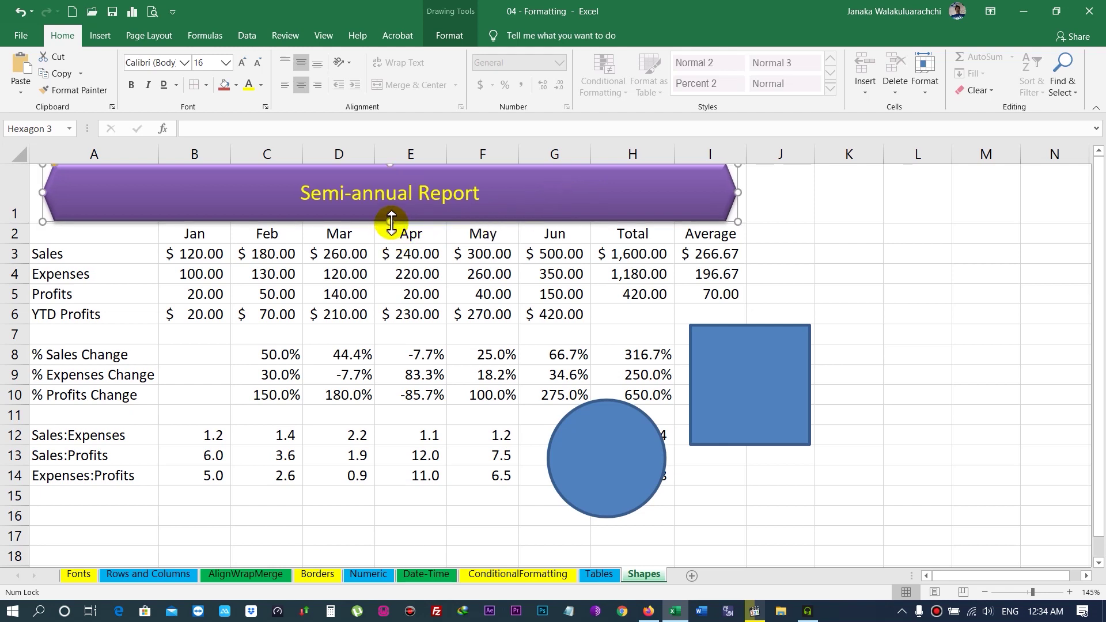
left_click_drag(391, 222, 393, 225)
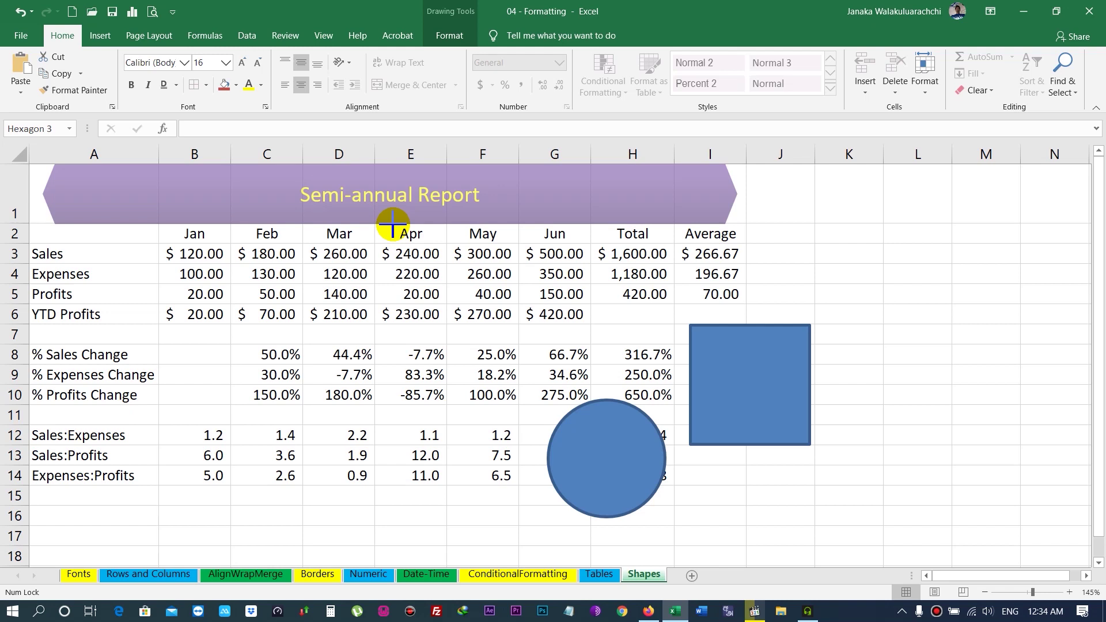
left_click_drag(393, 225, 395, 221)
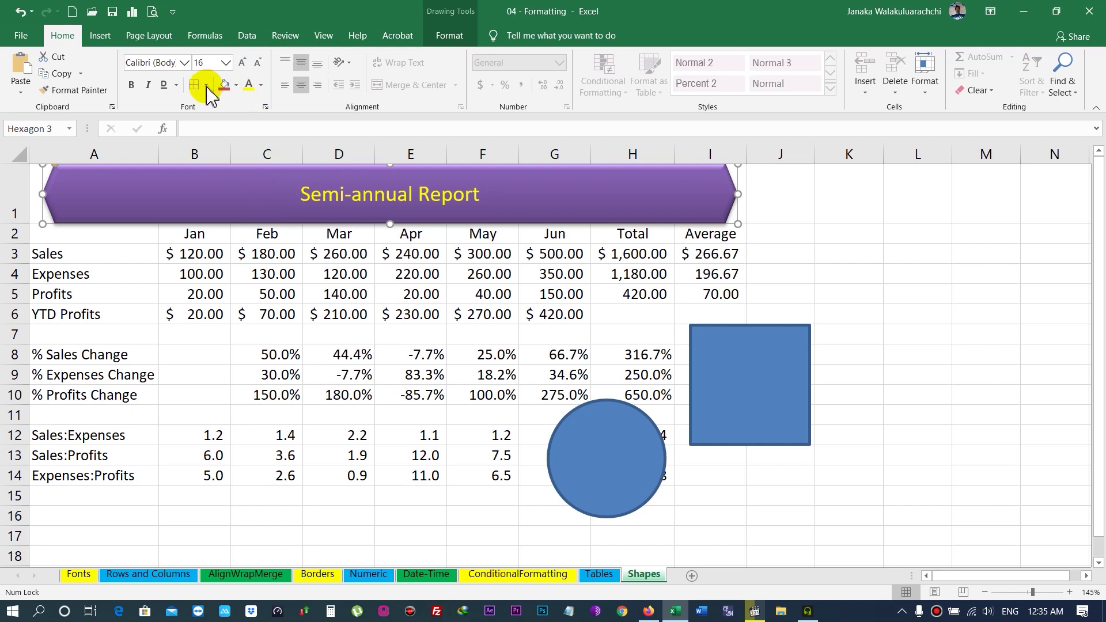
- Increase the banner's Semi-annual Report text to 32 pt and deselect it
left_click(242, 62)
left_click(242, 62)
left_click(242, 62)
left_click(242, 62)
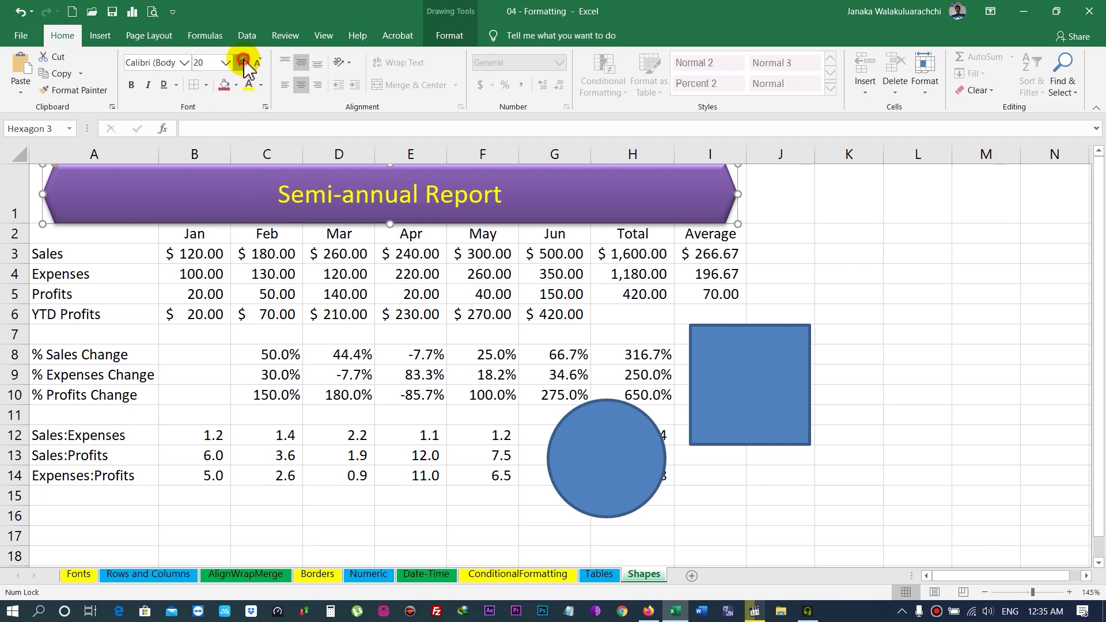
left_click(243, 62)
left_click(242, 63)
left_click(243, 62)
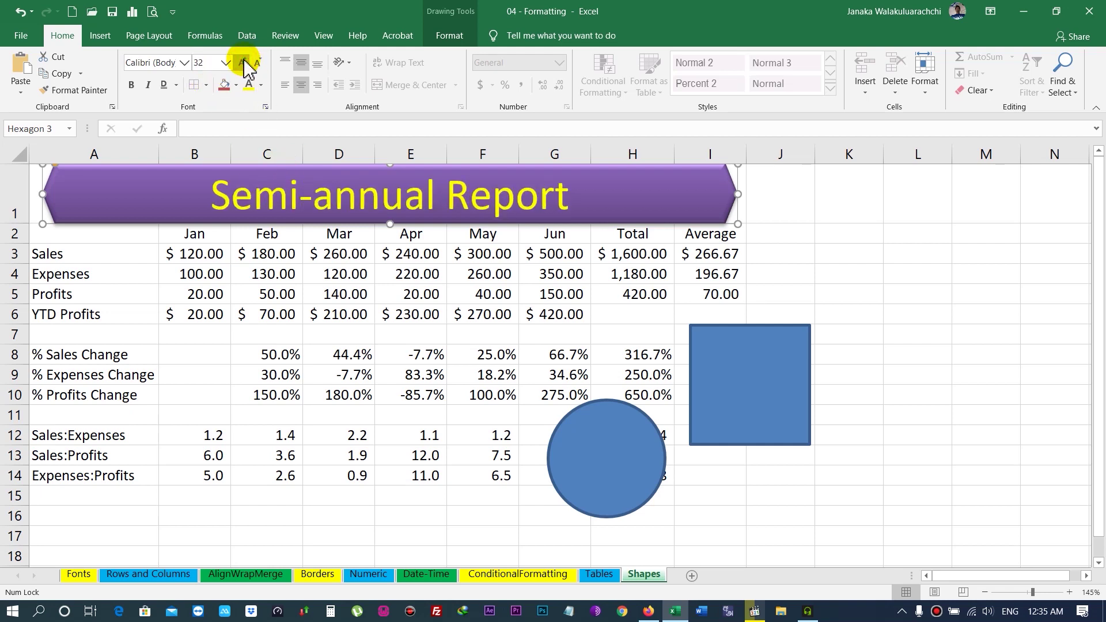
key("Escape")
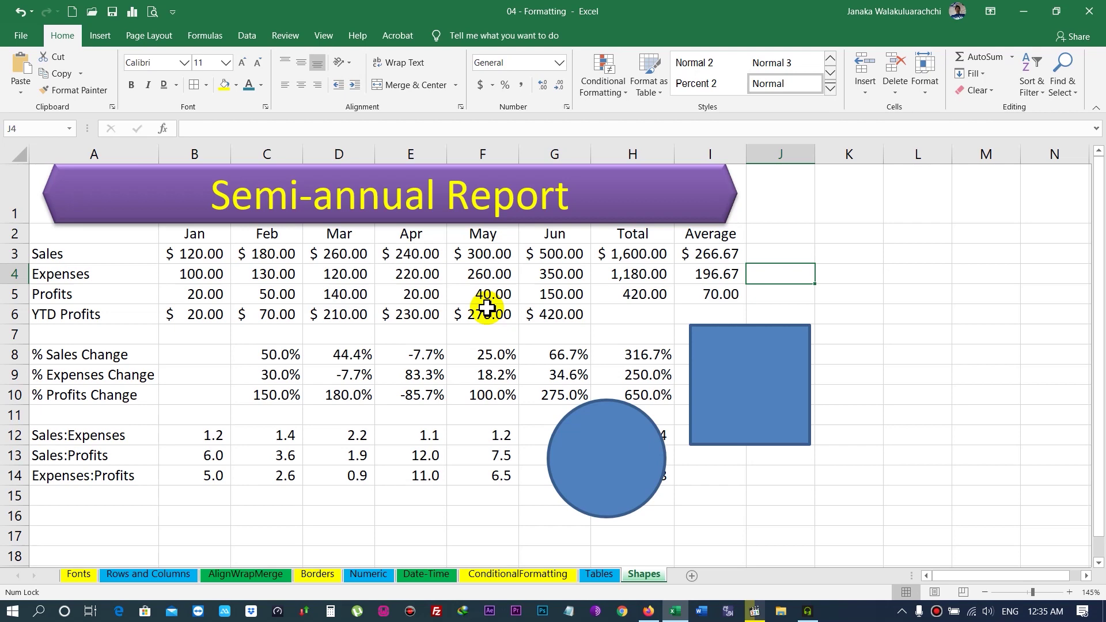
- Draw an oval around the $ 420.00 June YTD Profits value in G6
left_click(929, 232)
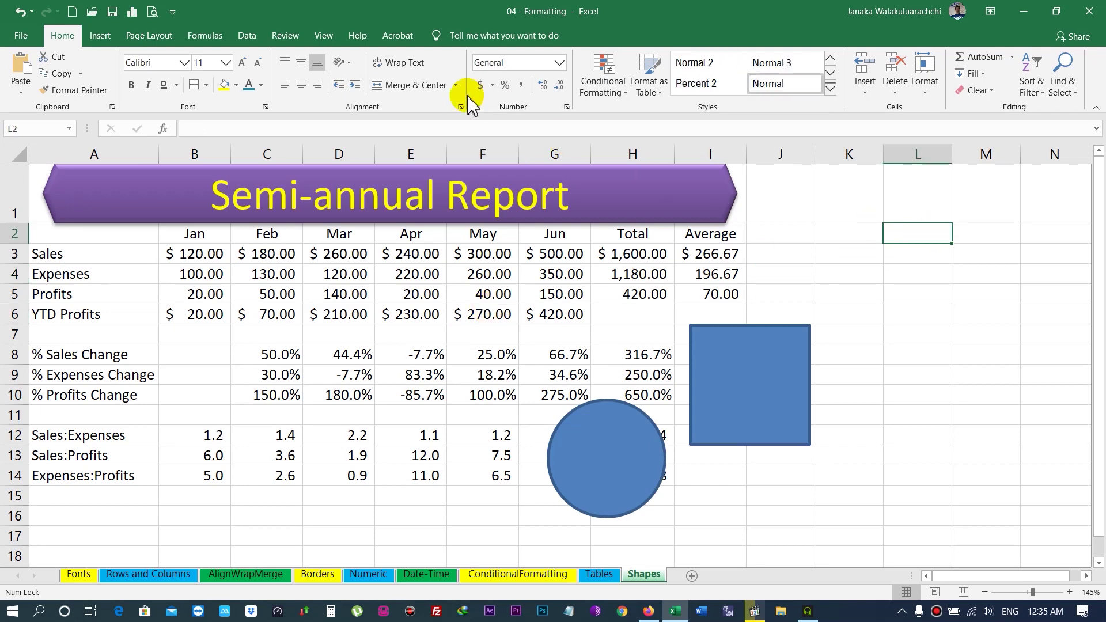
left_click(100, 37)
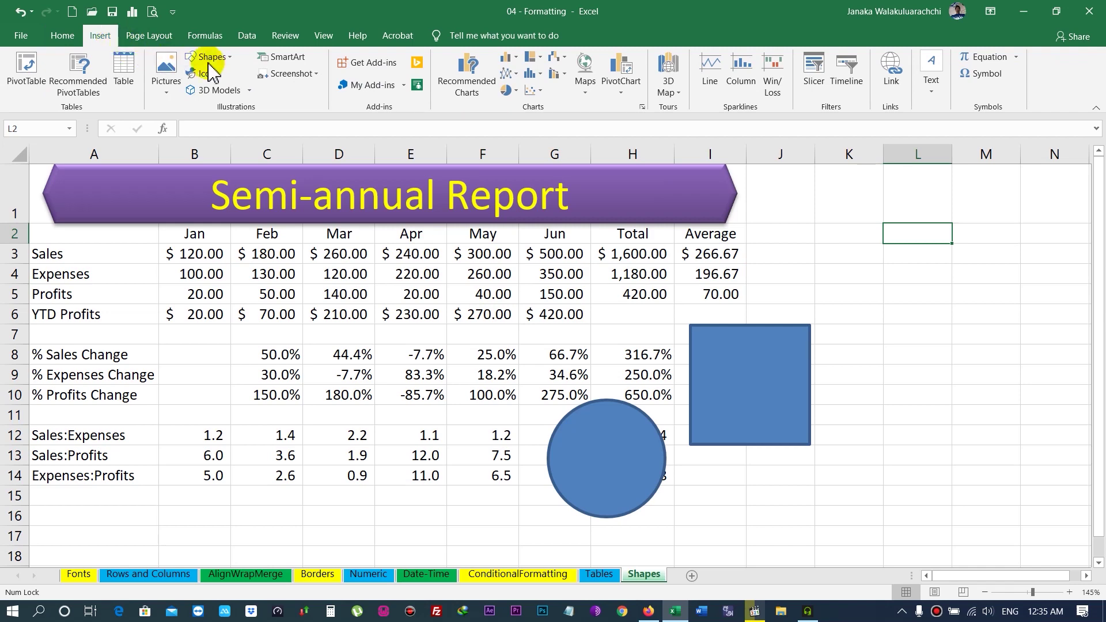
left_click(228, 58)
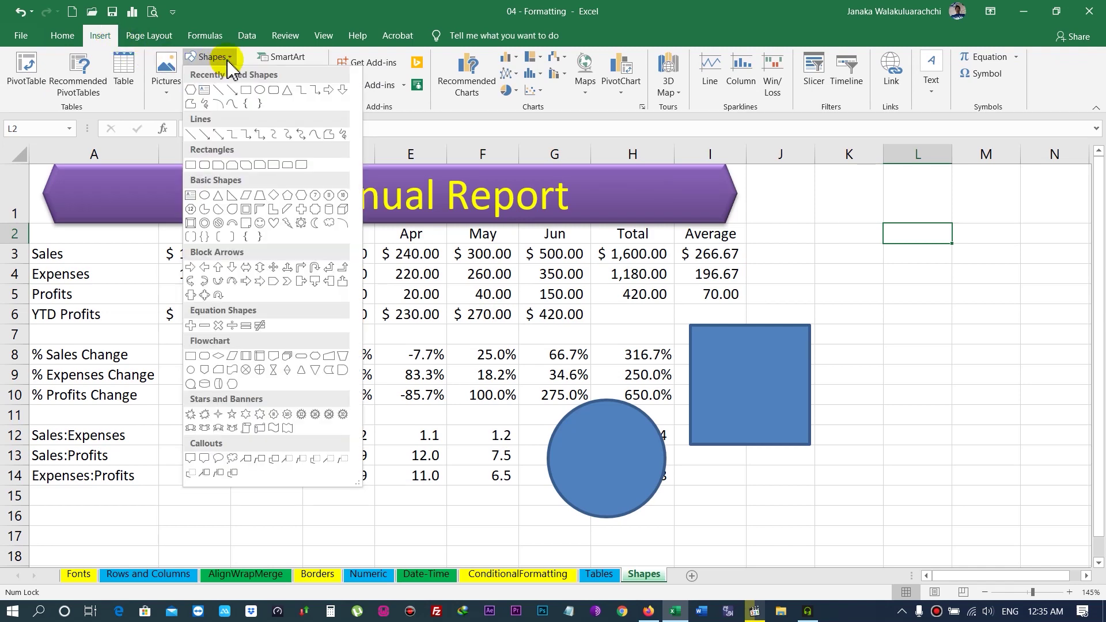
left_click(261, 92)
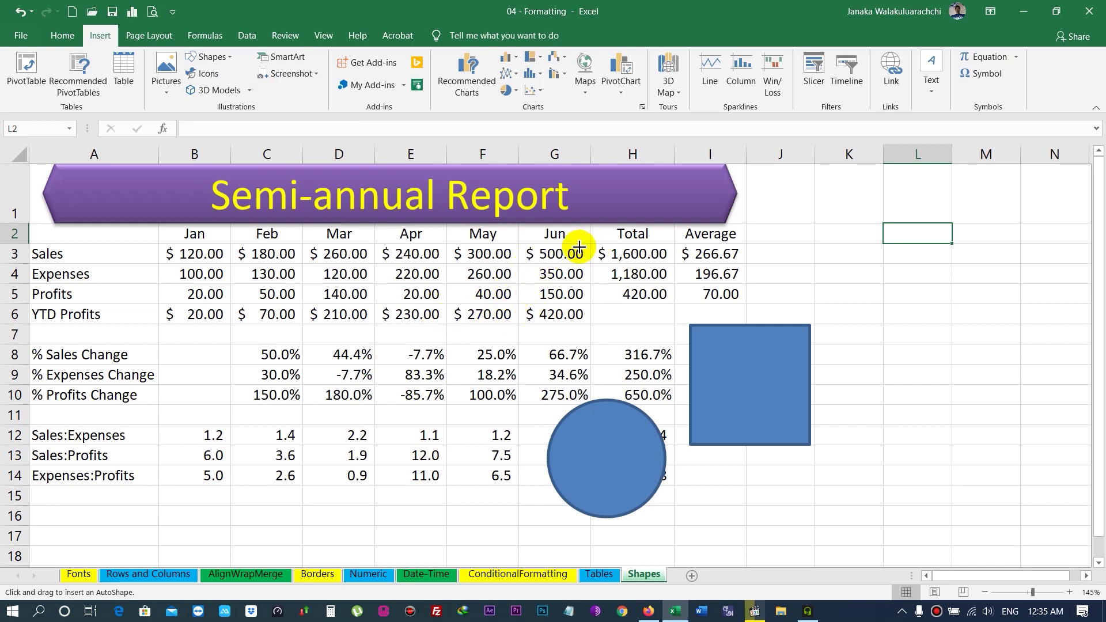
mouse_move(524, 302)
left_mouse_down()
mouse_move(595, 329)
mouse_move(575, 320)
left_mouse_up()
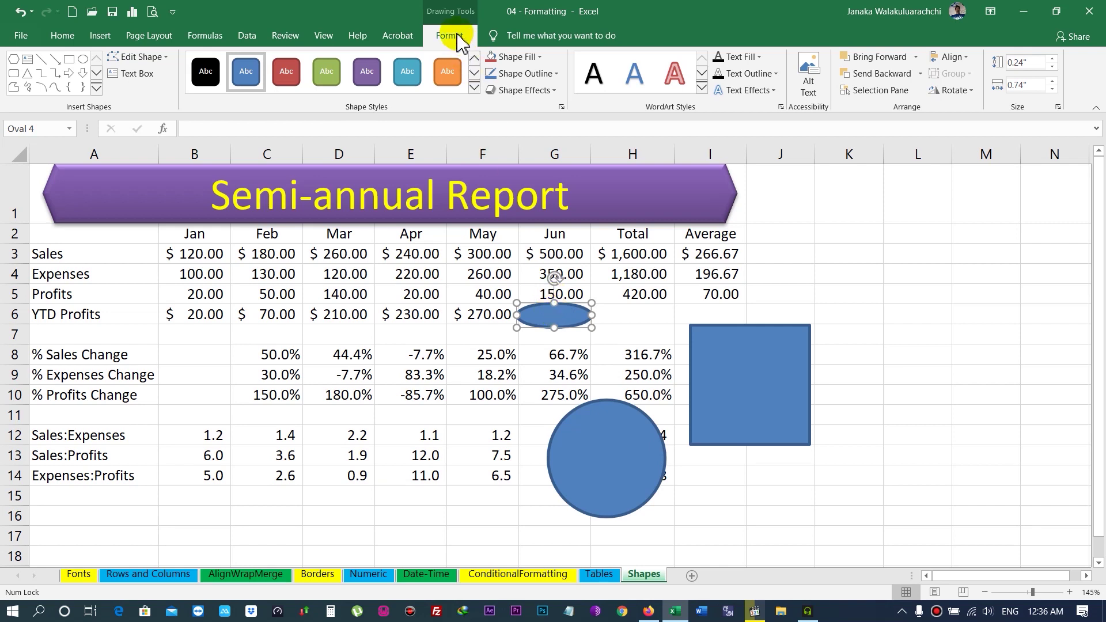
- Set the oval to No Fill and make it slightly shorter
left_click(536, 64)
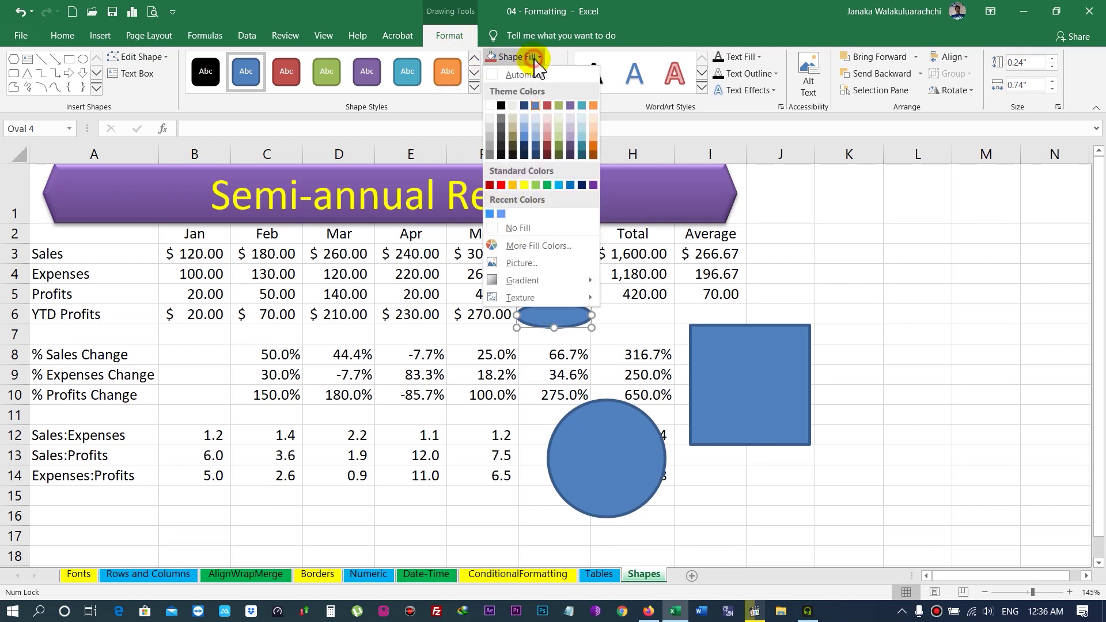
left_click(535, 229)
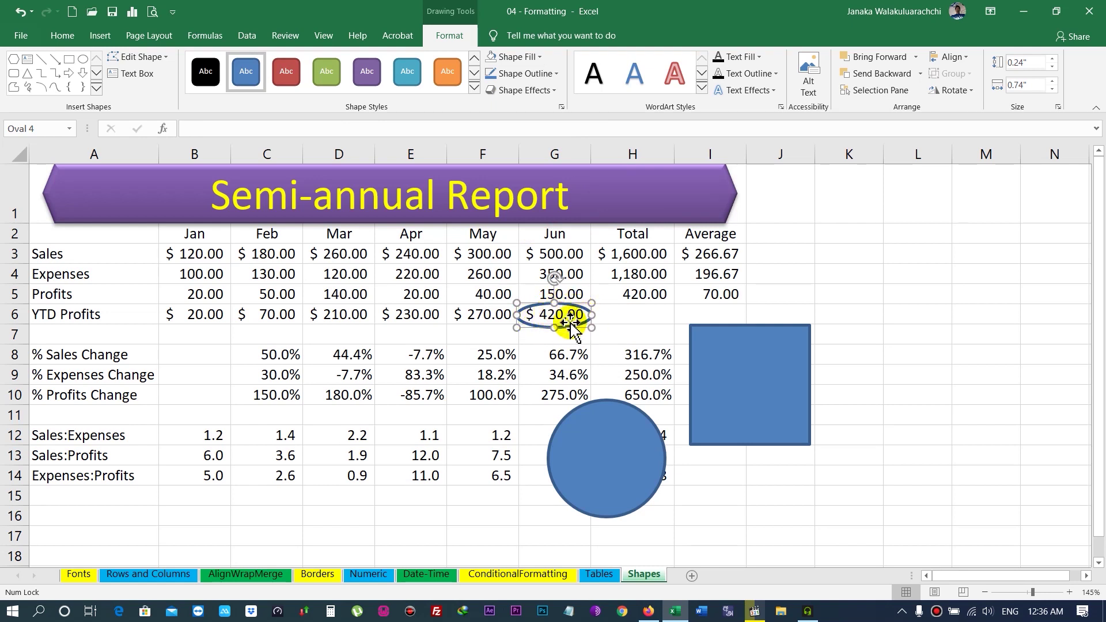
left_click_drag(556, 328, 556, 327)
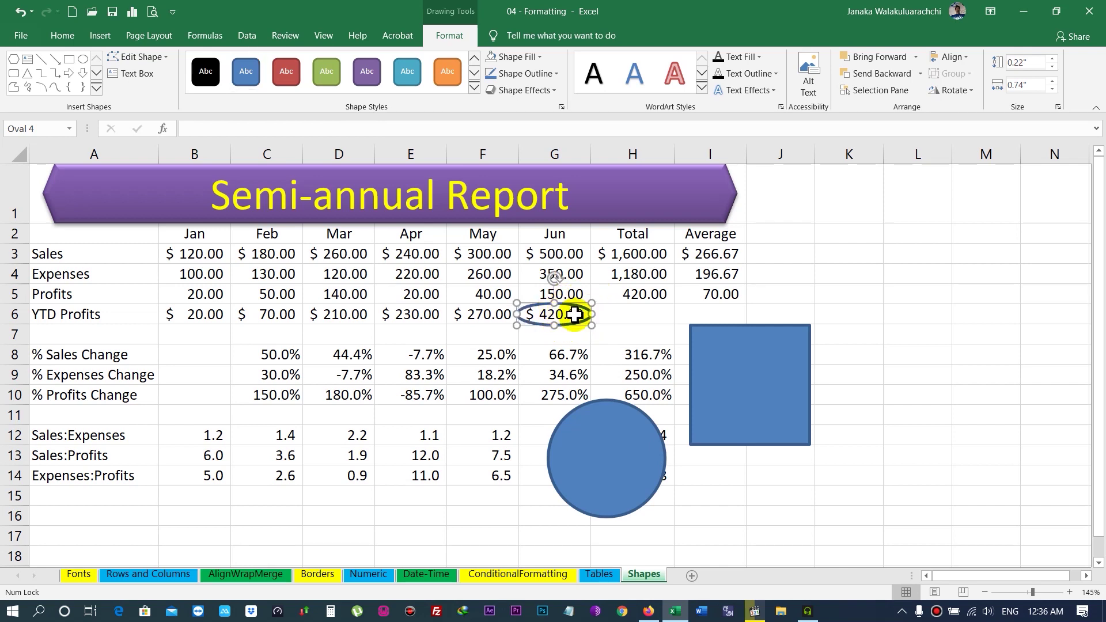
left_click(605, 317)
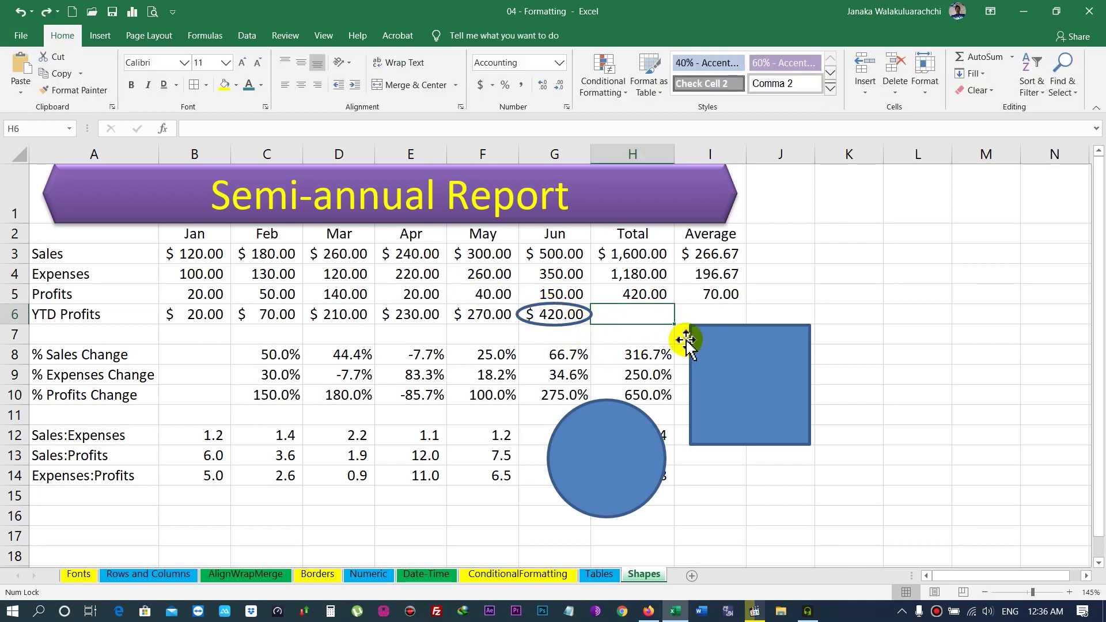
- Move the blue square beside the table and resize it to 0.62" high and 1.74" wide
left_click_drag(755, 372, 857, 244)
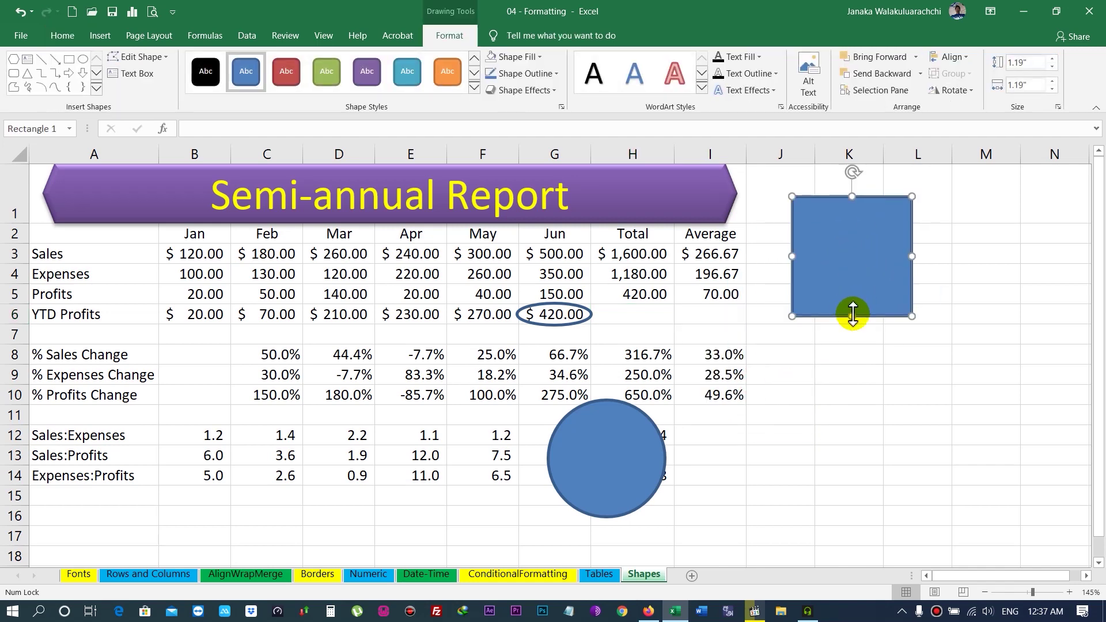
left_click_drag(852, 315, 867, 259)
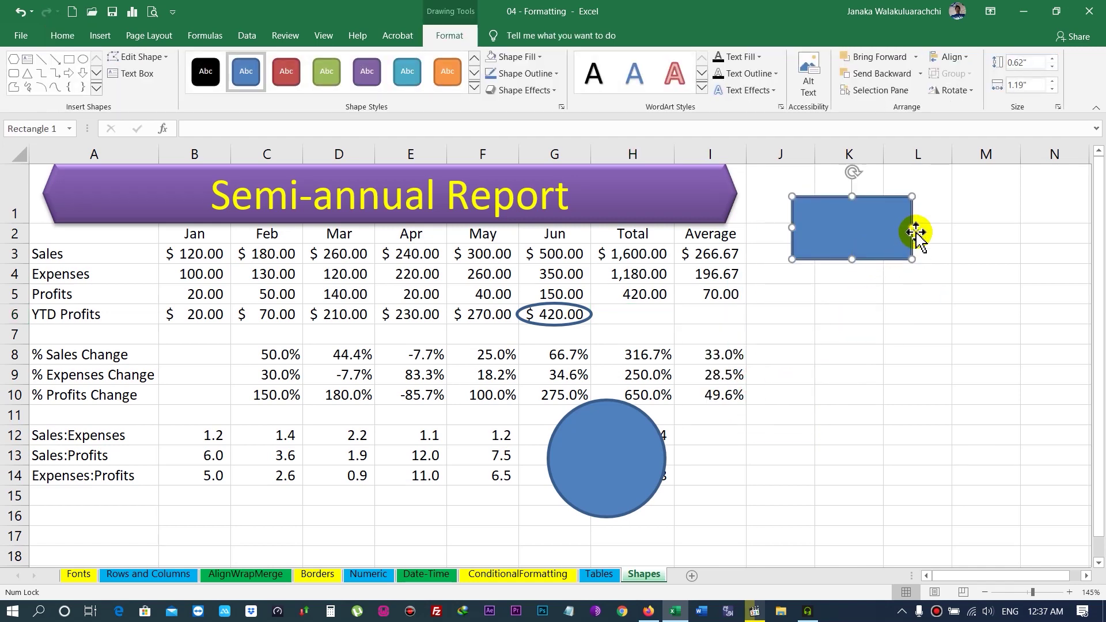
left_click_drag(914, 227, 968, 227)
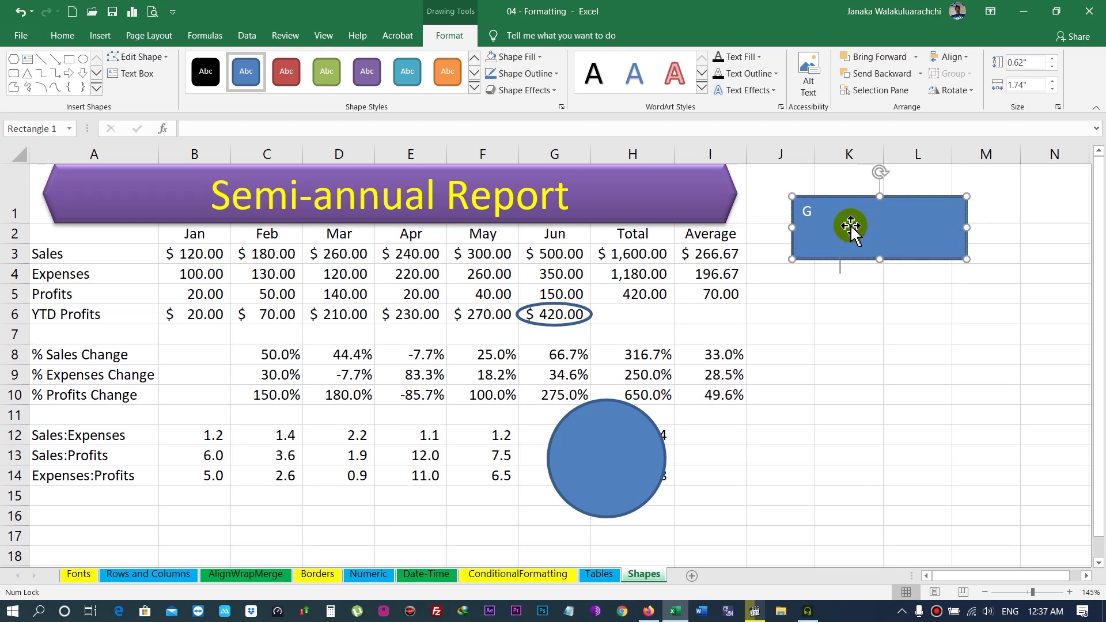
type("reat Job!!")
- Make Great Job!! bold, 14 pt and centred both ways, then narrow the box
left_click(62, 35)
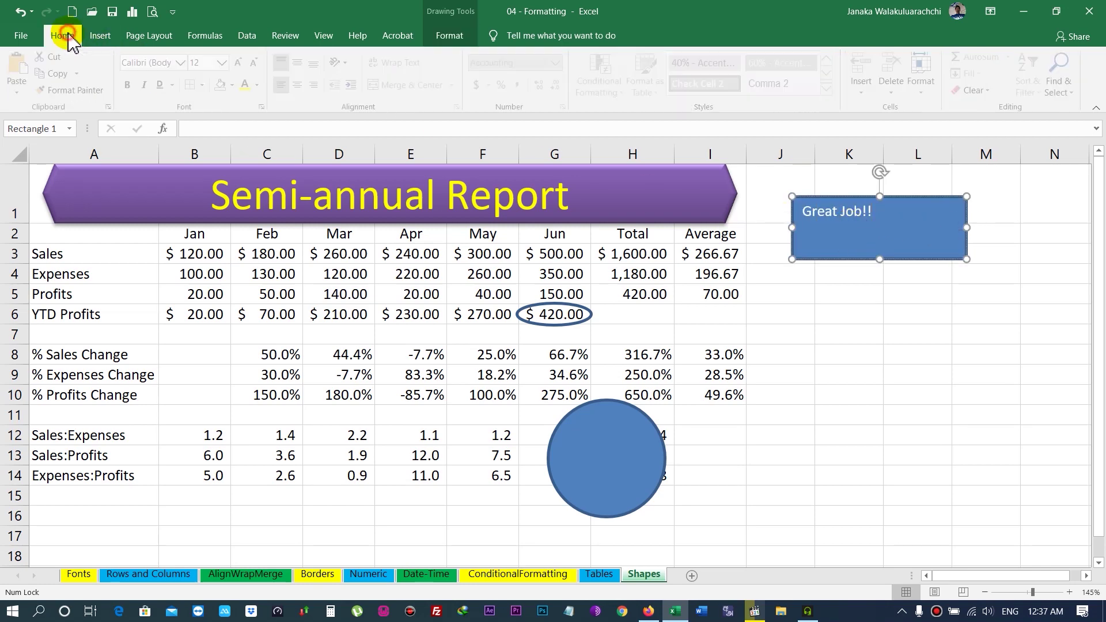
left_click(832, 260)
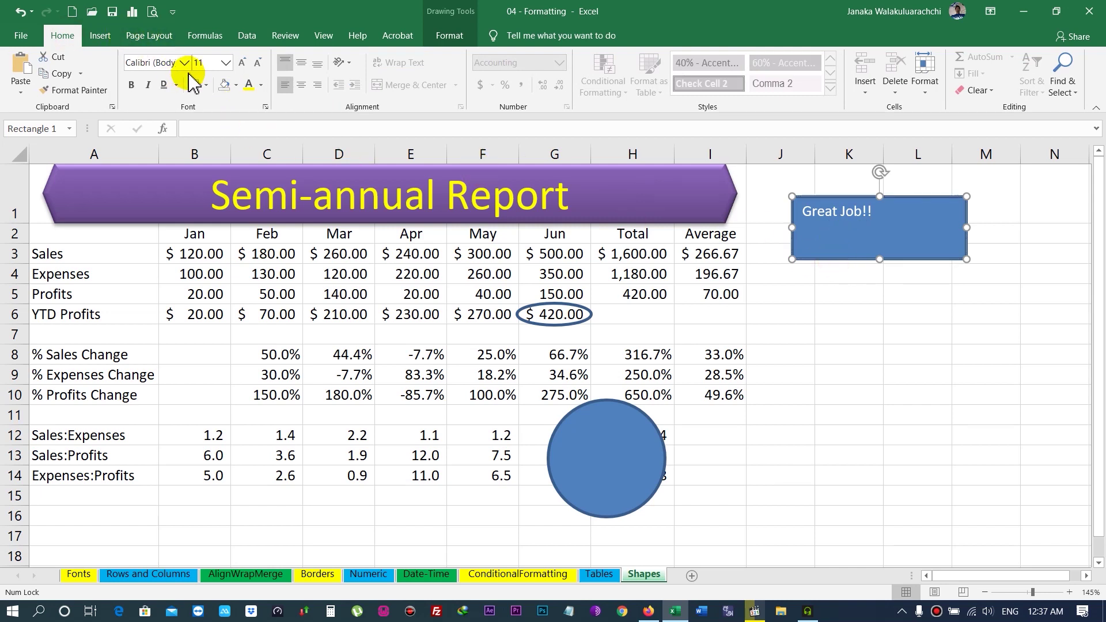
left_click(301, 85)
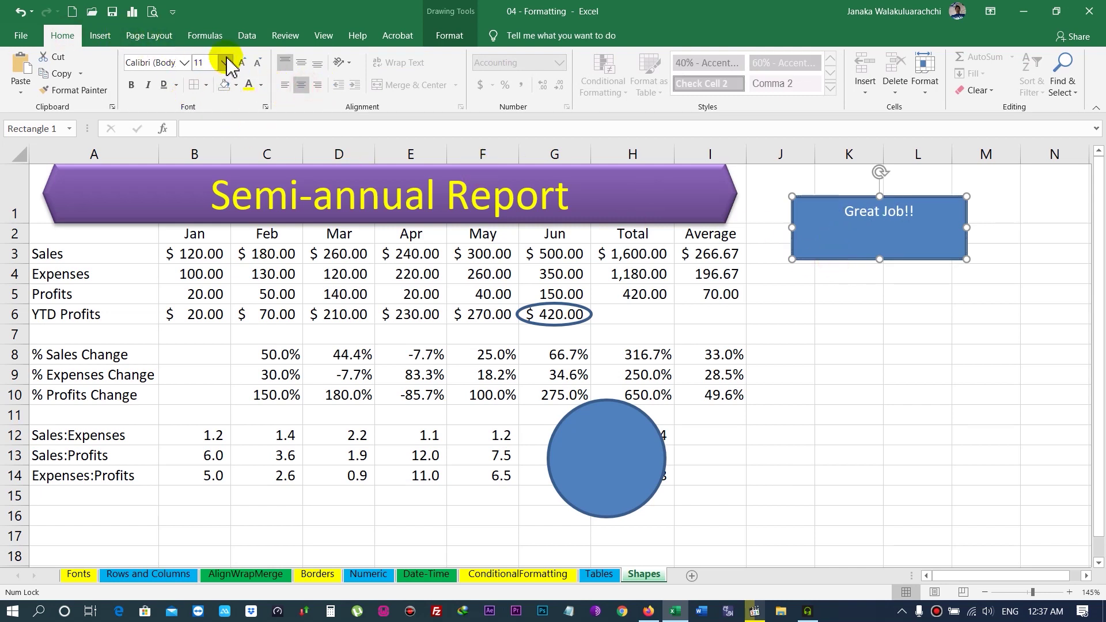
left_click(300, 63)
left_click(242, 62)
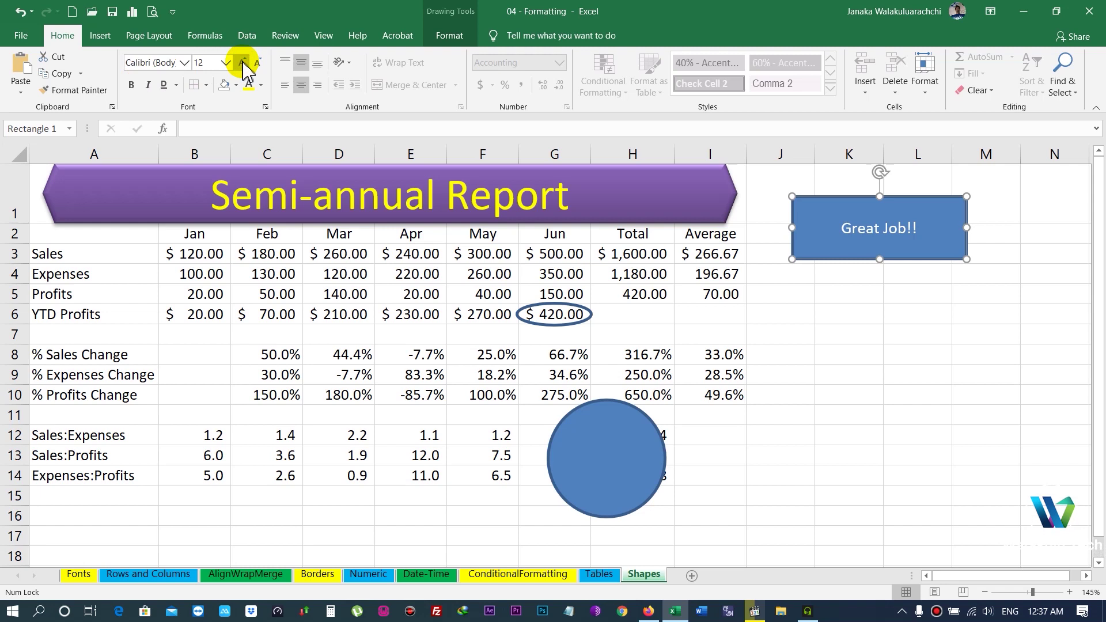
left_click(131, 84)
left_click(242, 62)
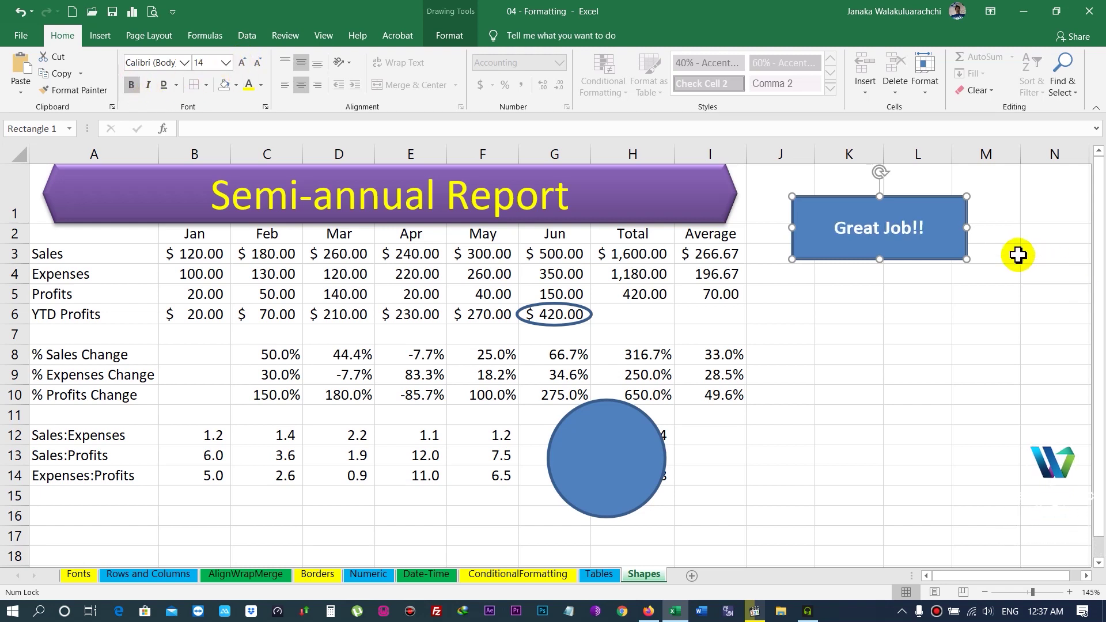
left_click_drag(967, 227, 908, 227)
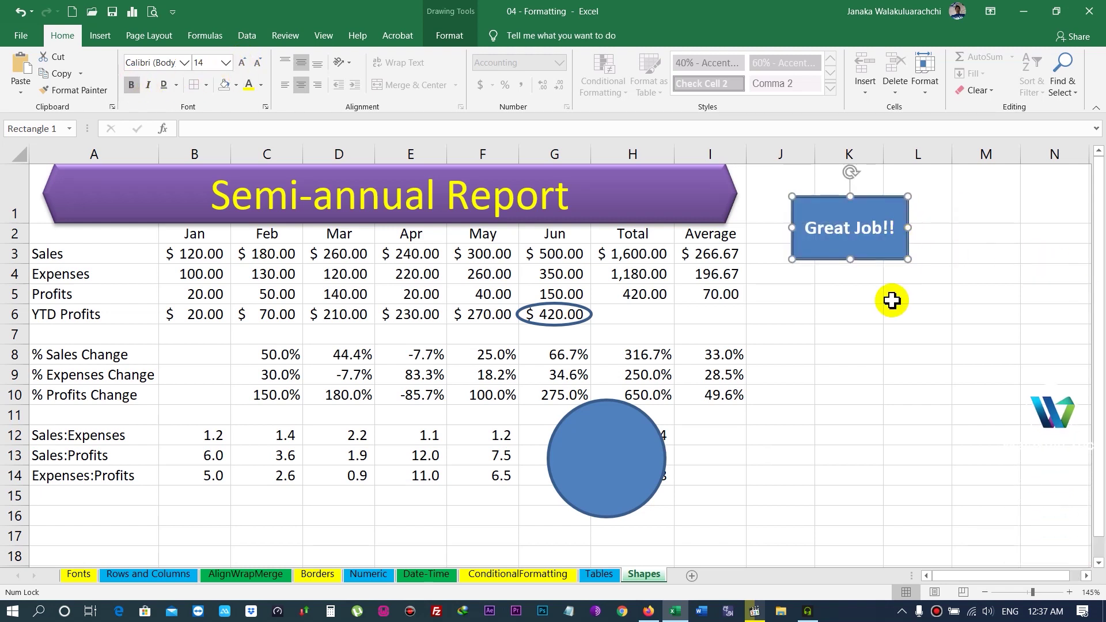
left_click(872, 294)
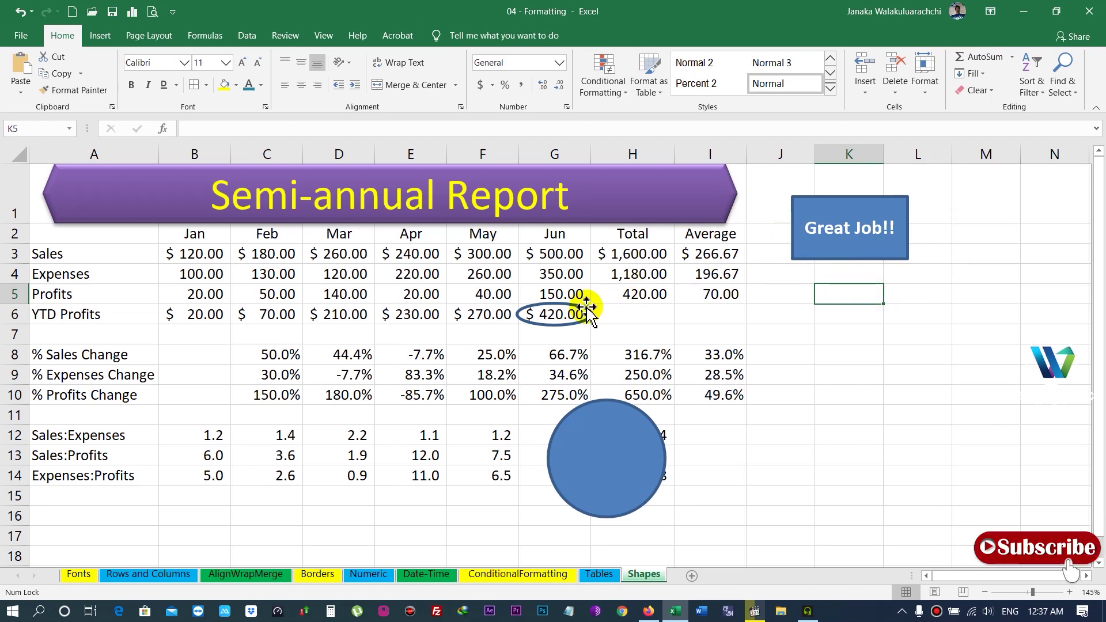
- Draw an arrow line from the Great Job!! box to the $420.00 oval
left_click(100, 35)
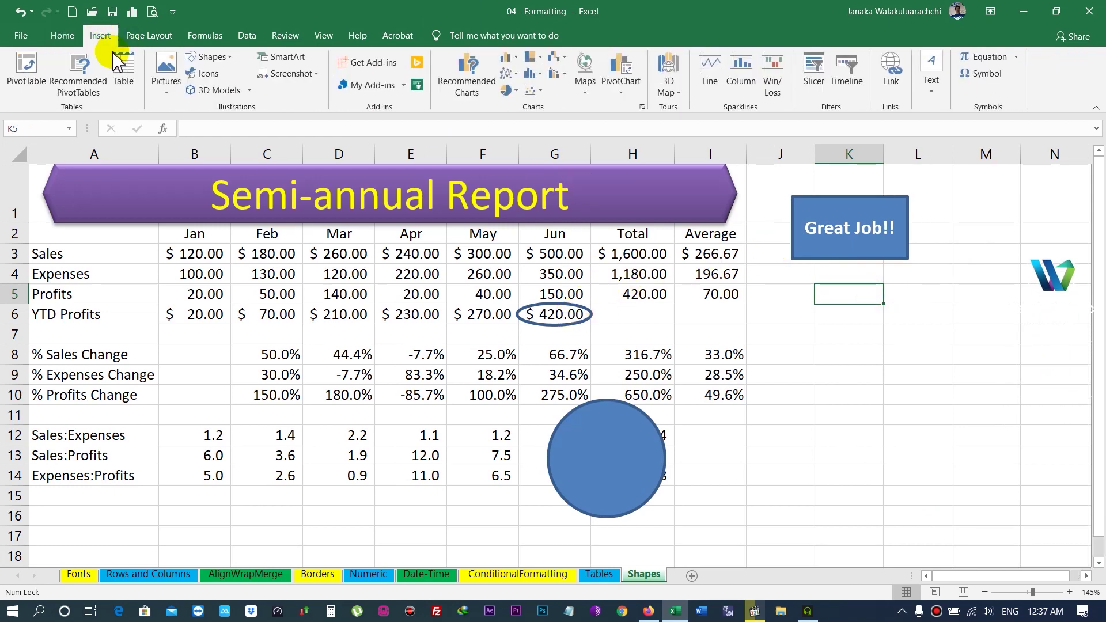
left_click(209, 56)
left_click(246, 90)
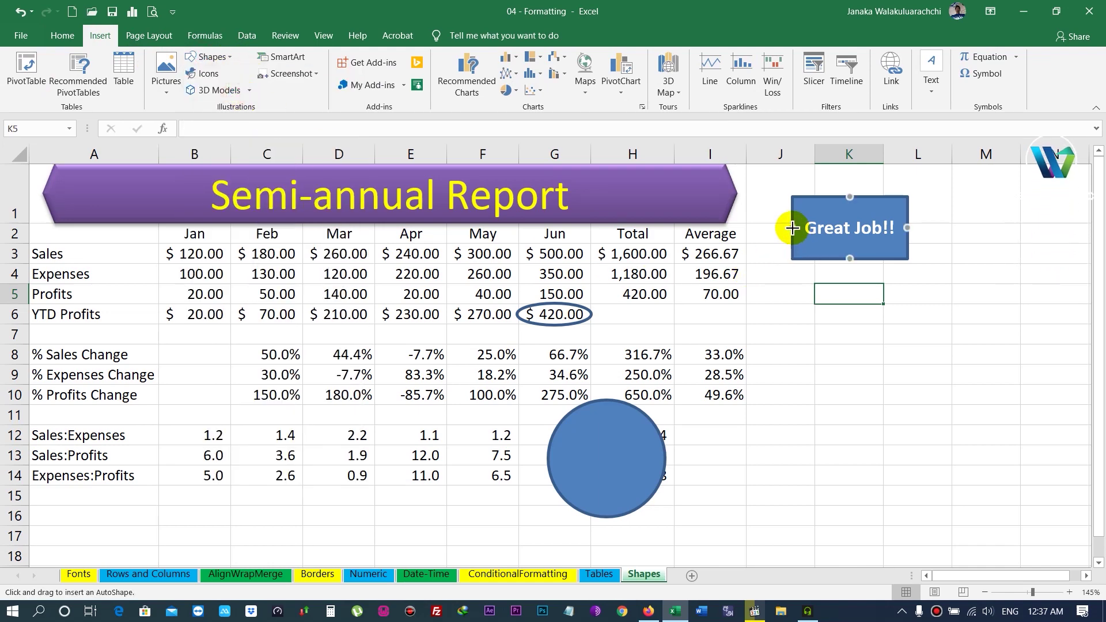
left_click_drag(793, 228, 585, 307)
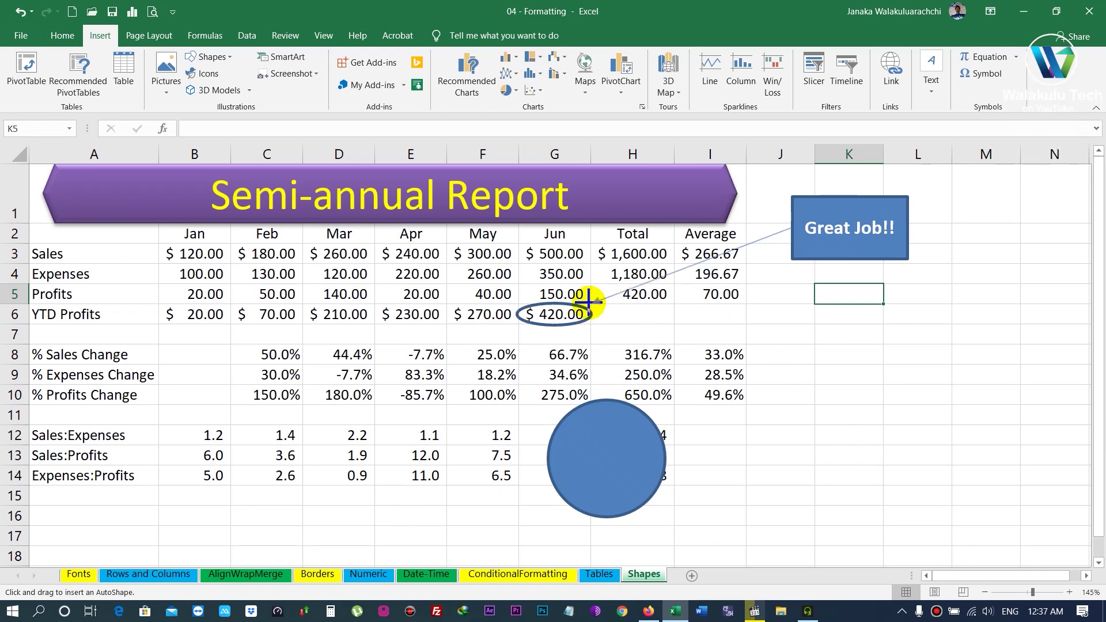
left_click_drag(587, 300, 581, 307)
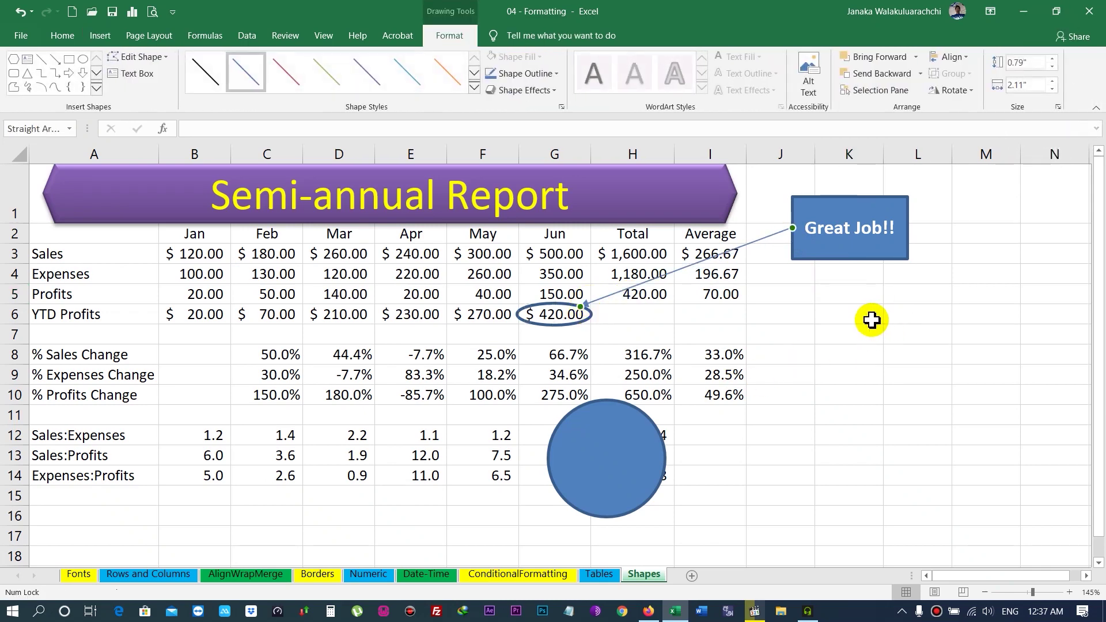
left_click(868, 320)
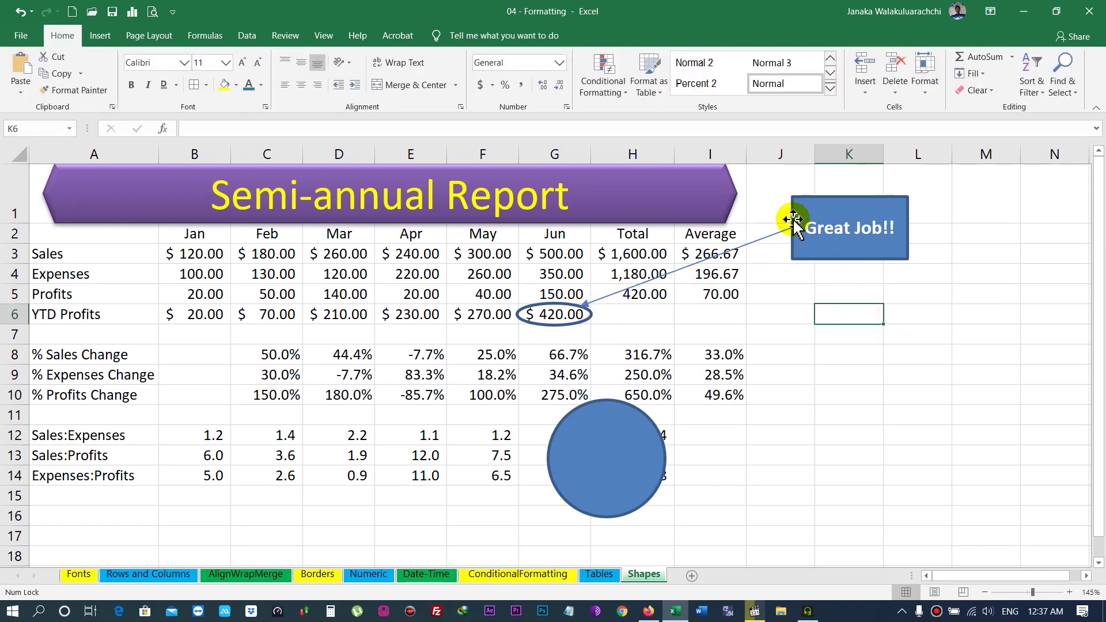
- Set the arrow's outline weight to 1½ pt
left_click(772, 236)
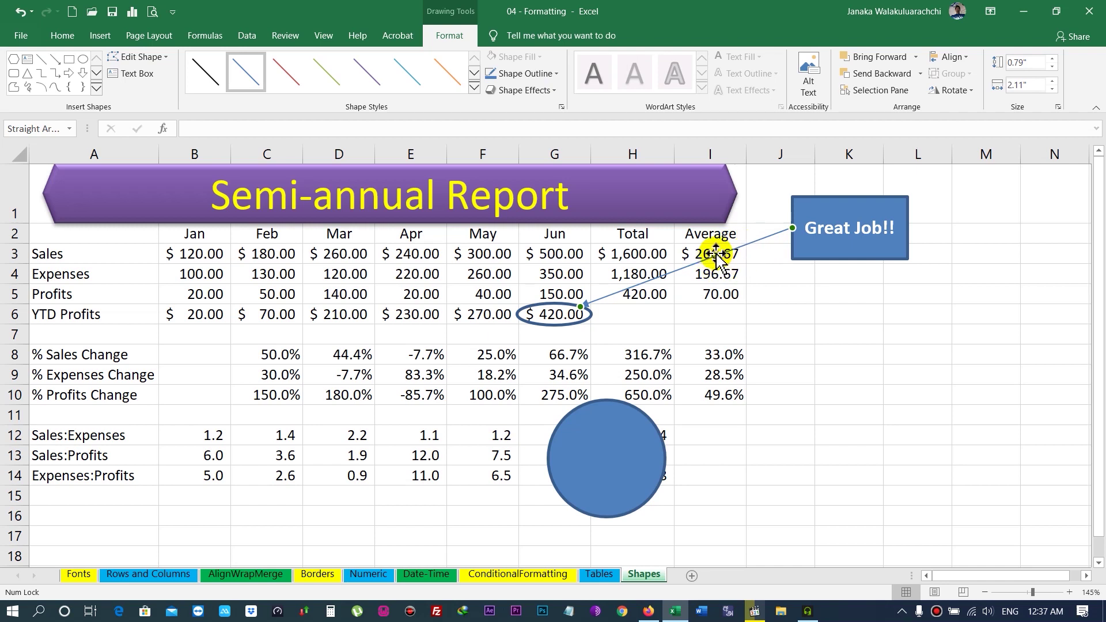
left_click(556, 75)
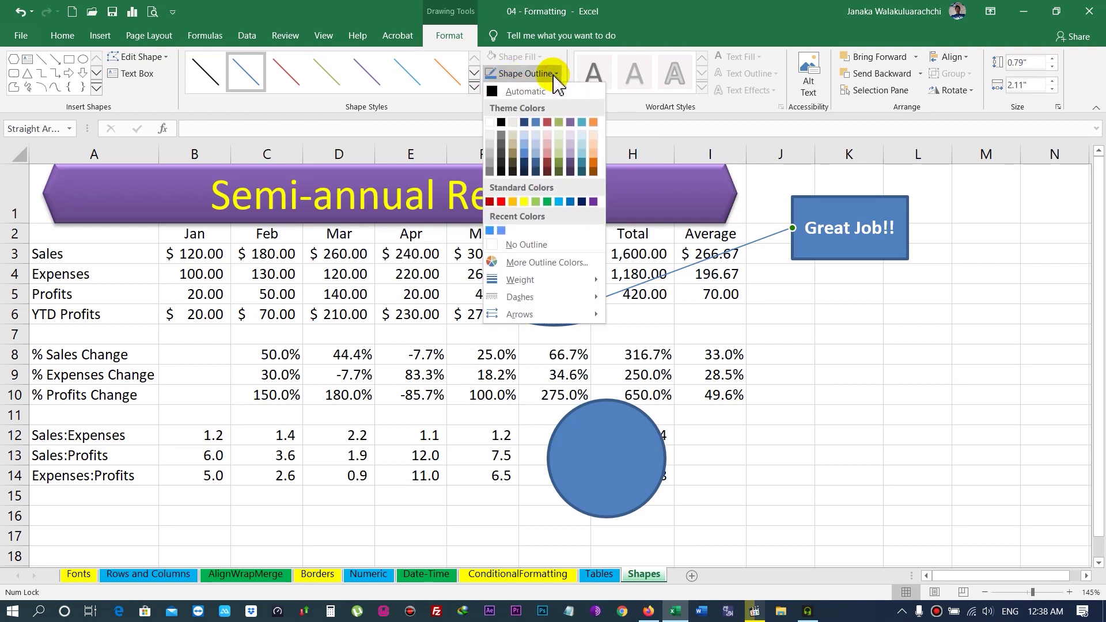
mouse_move(521, 279)
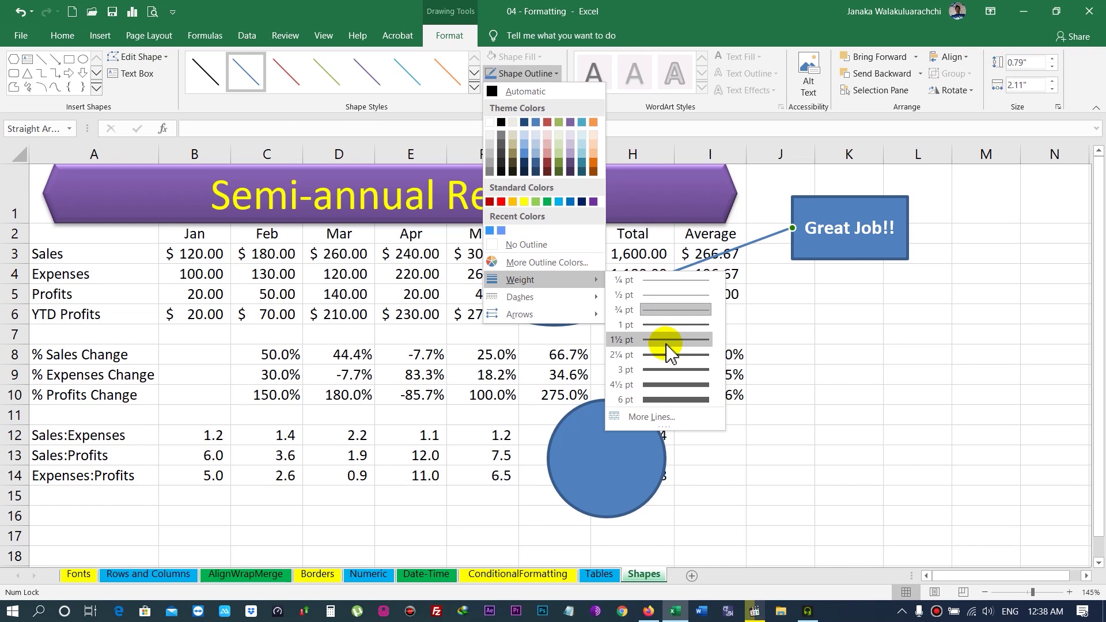
left_click(666, 354)
- Reposition the Great Job!! box and reattach the arrow's end to the oval's right side
mouse_move(835, 260)
left_mouse_down()
mouse_move(908, 271)
mouse_move(835, 260)
left_mouse_up()
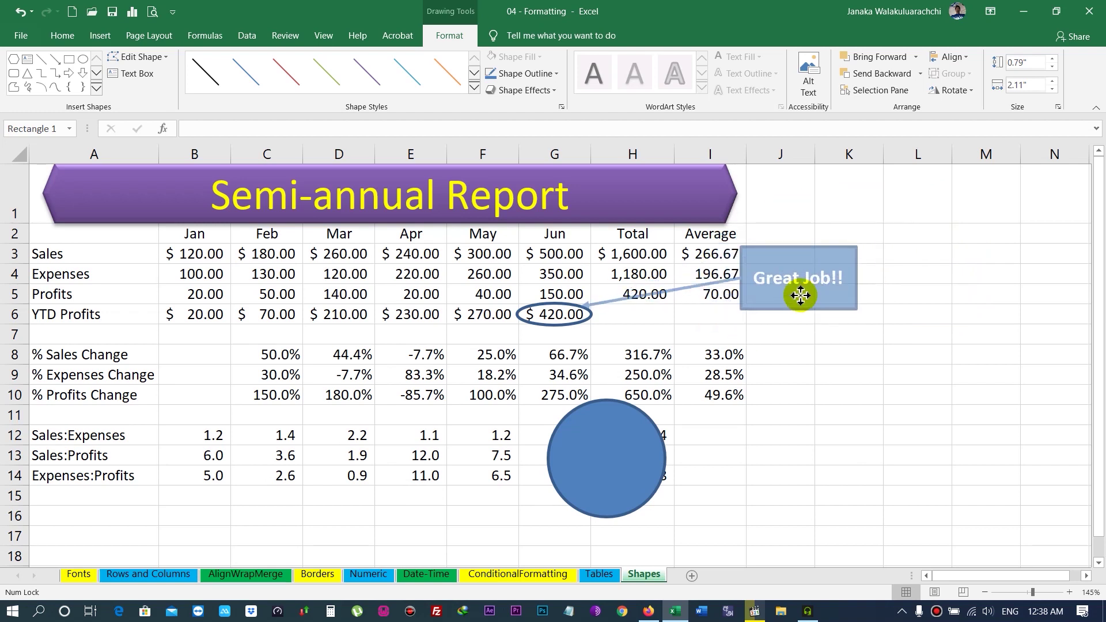
left_click_drag(835, 260, 806, 249)
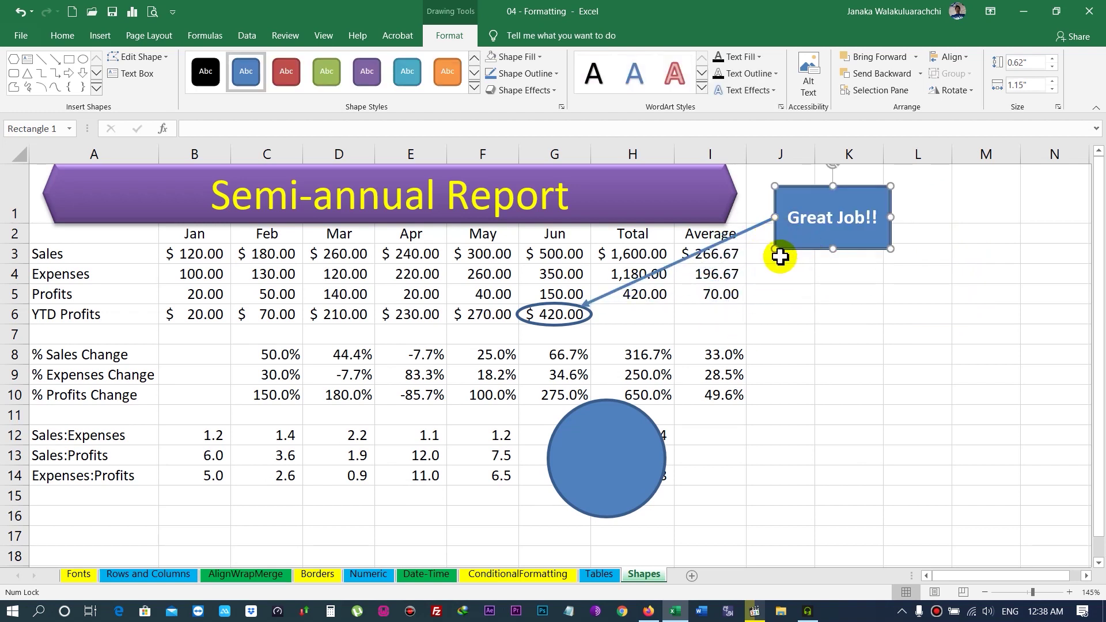
left_click_drag(807, 249, 848, 360)
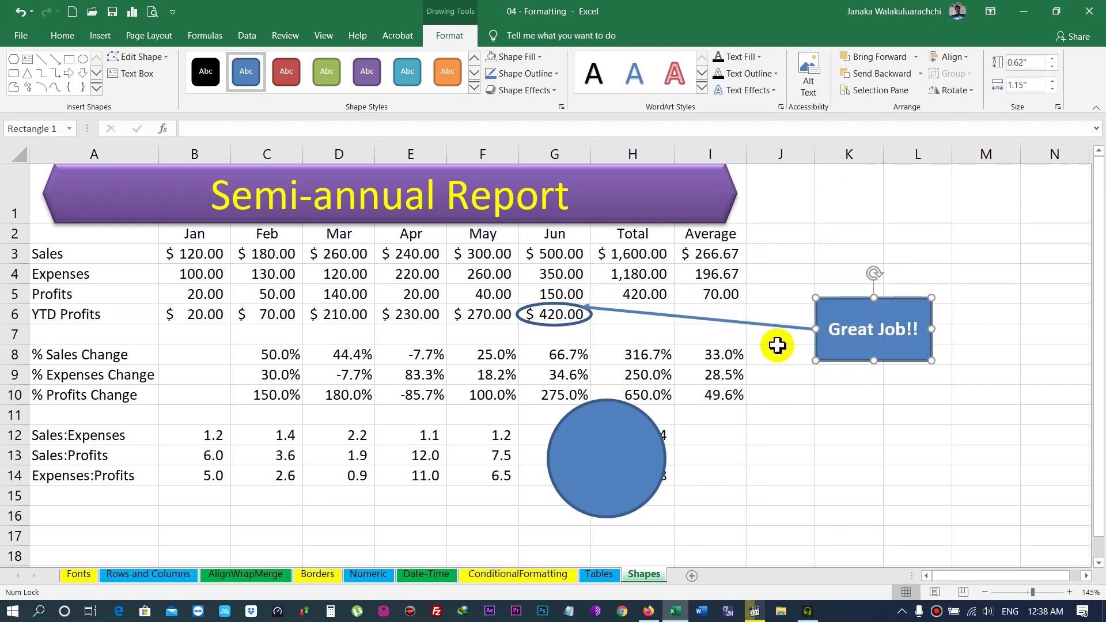
left_click(581, 305)
left_click_drag(584, 308, 593, 315)
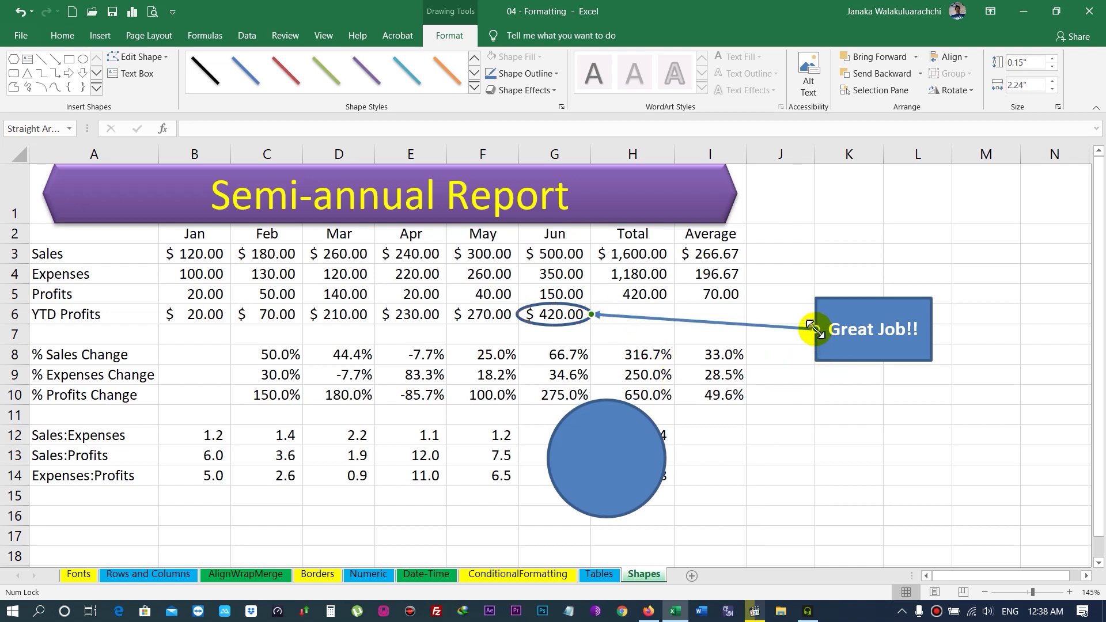
- Move the Great Job!! box up to rows 1–3 and delete the blue circle
left_click_drag(817, 329, 830, 224)
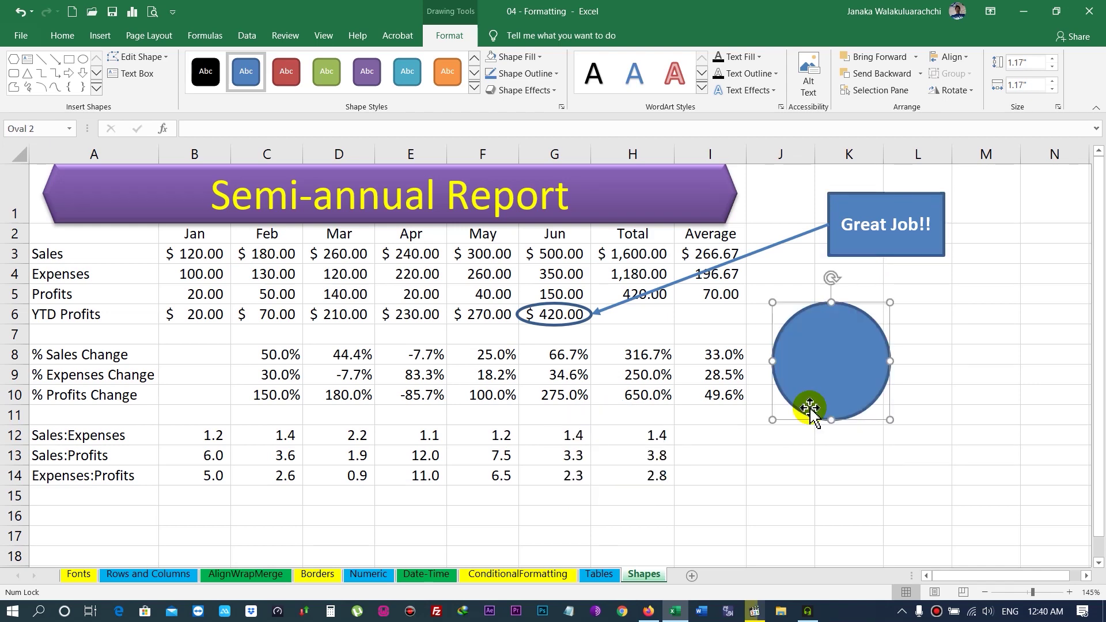
key("Delete")
left_click(99, 38)
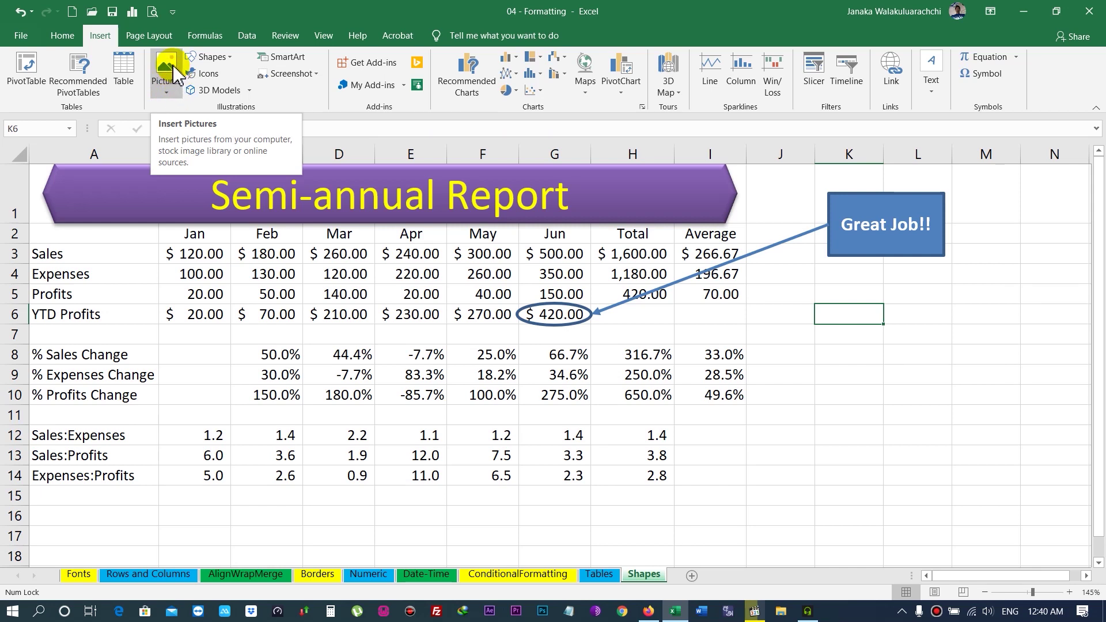
- Insert the No_Obstacles_logo_transparent picture from this device and drag it toward the sheet's left side
left_click(173, 75)
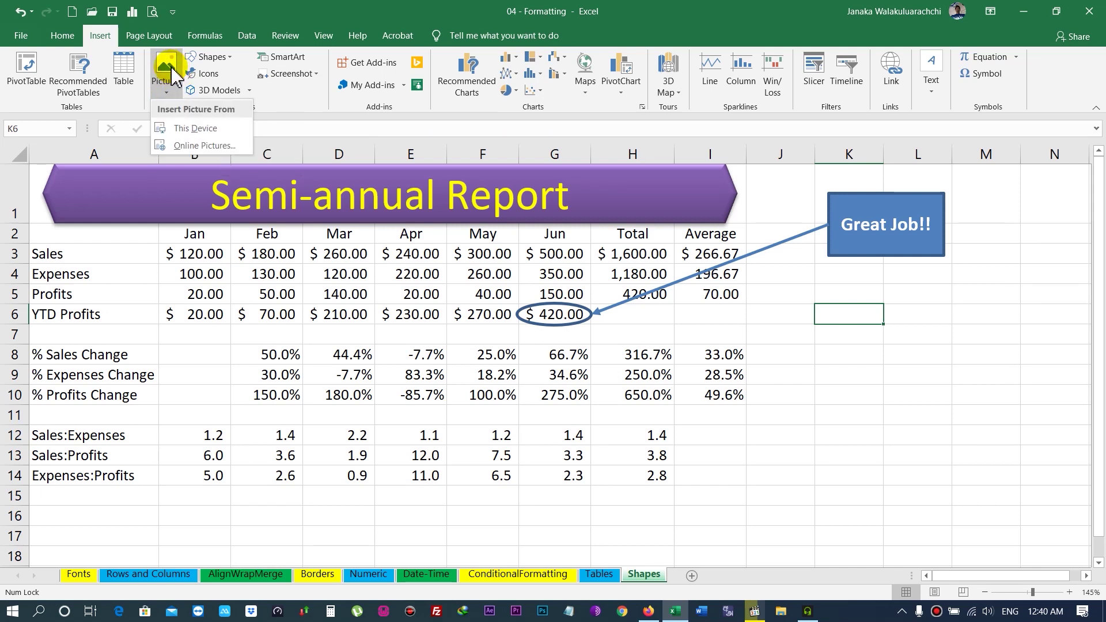
left_click(196, 128)
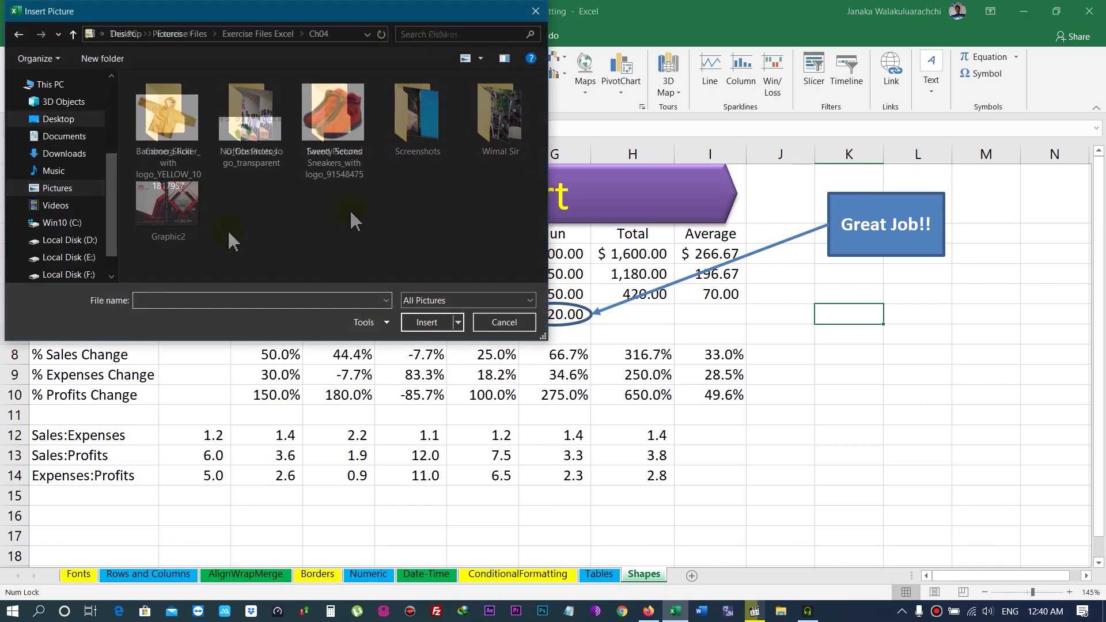
left_click(248, 144)
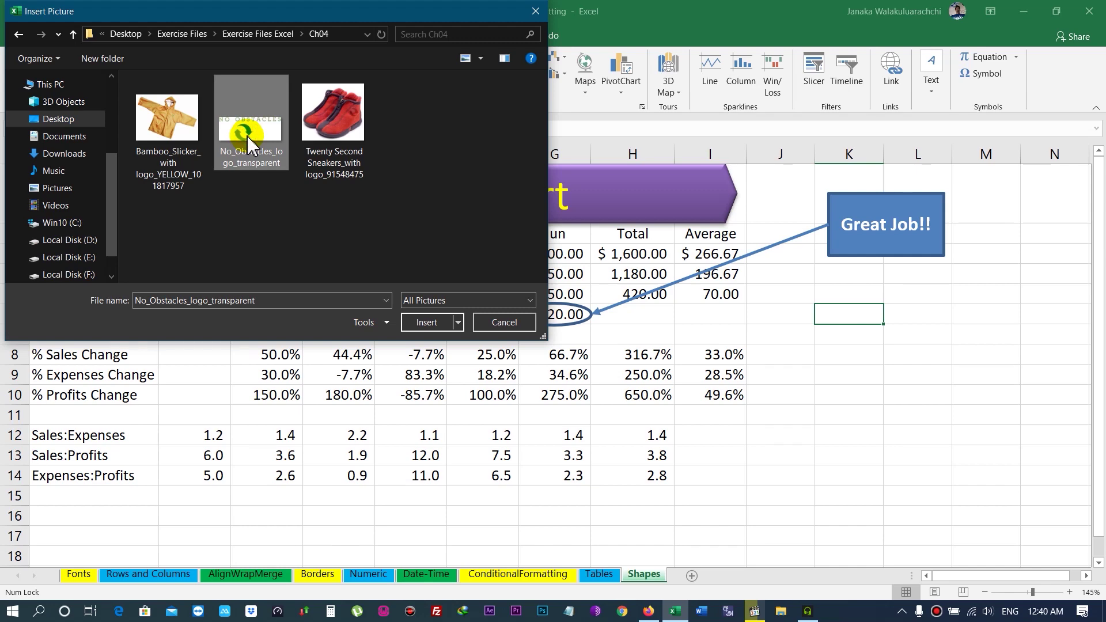
left_click(425, 325)
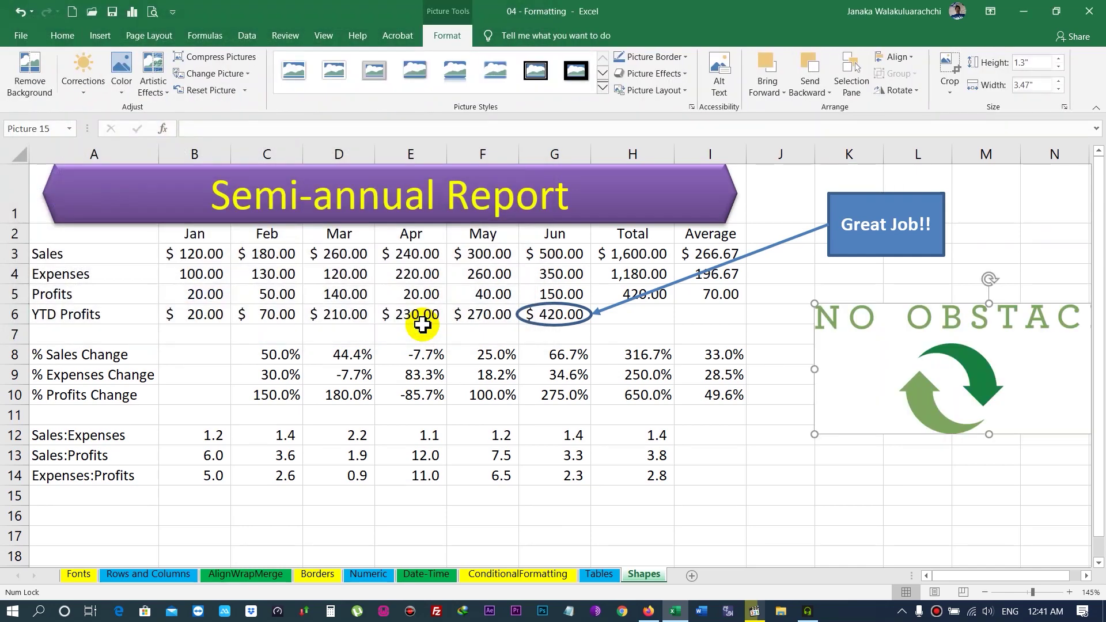
mouse_move(908, 329)
left_mouse_down()
mouse_move(834, 385)
mouse_move(563, 329)
mouse_move(647, 376)
mouse_move(586, 358)
mouse_move(746, 420)
mouse_move(385, 380)
mouse_move(327, 332)
mouse_move(272, 324)
left_mouse_up()
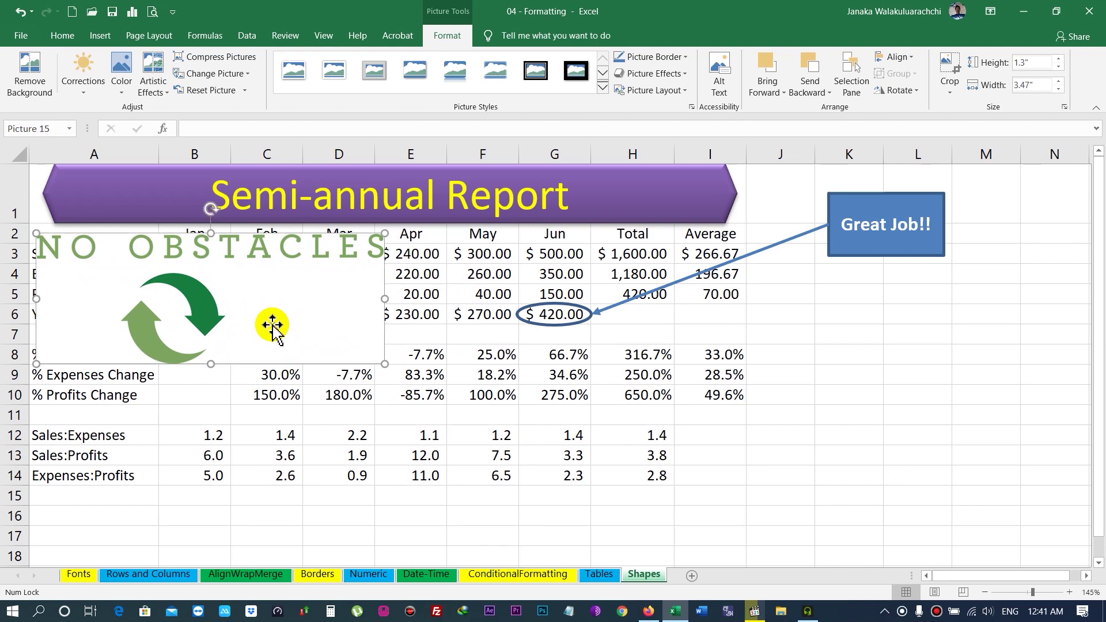
- Narrow the Semi-annual Report banner from its left end to make room for the logo
left_click(135, 194)
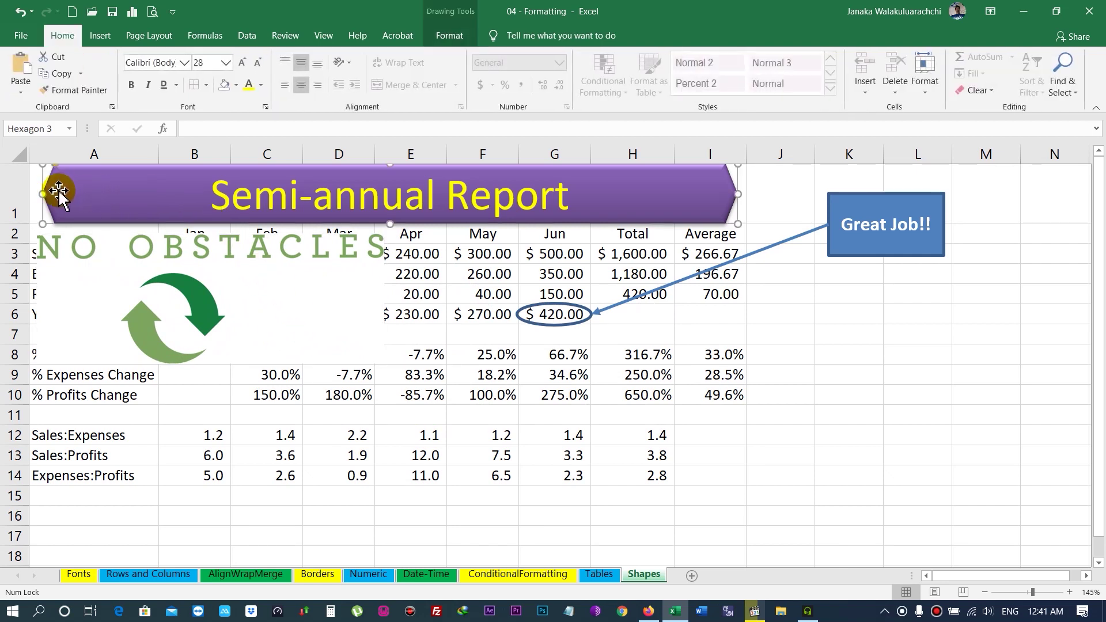
left_click_drag(42, 194, 329, 201)
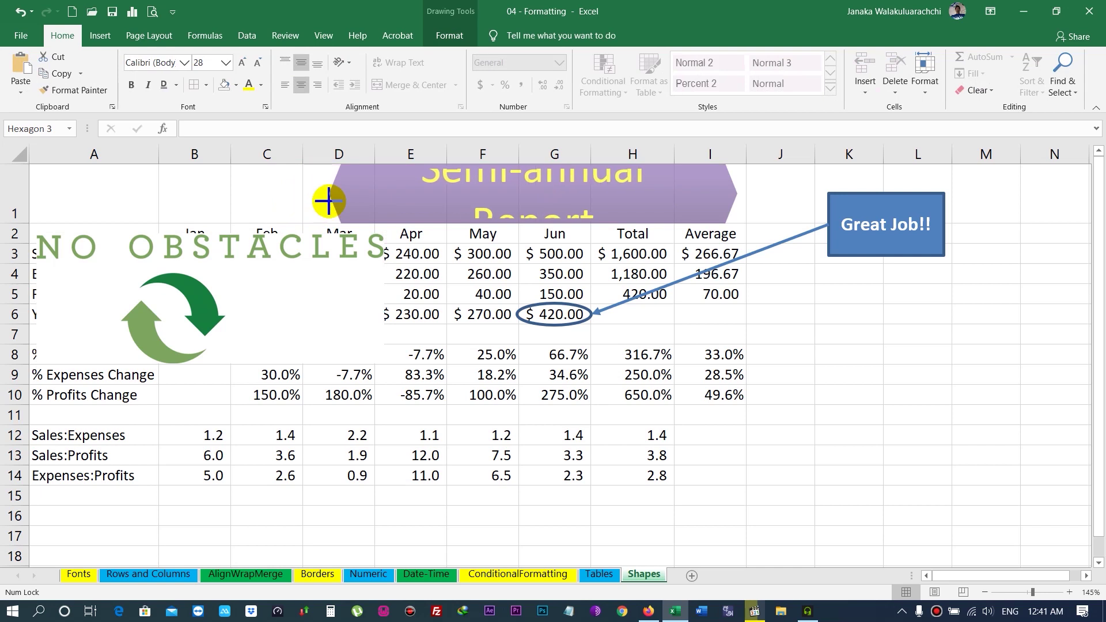
left_click_drag(329, 201, 231, 192)
- Move the No Obstacles logo into the top-left corner and shrink it to fit row 1
left_click_drag(215, 314, 206, 242)
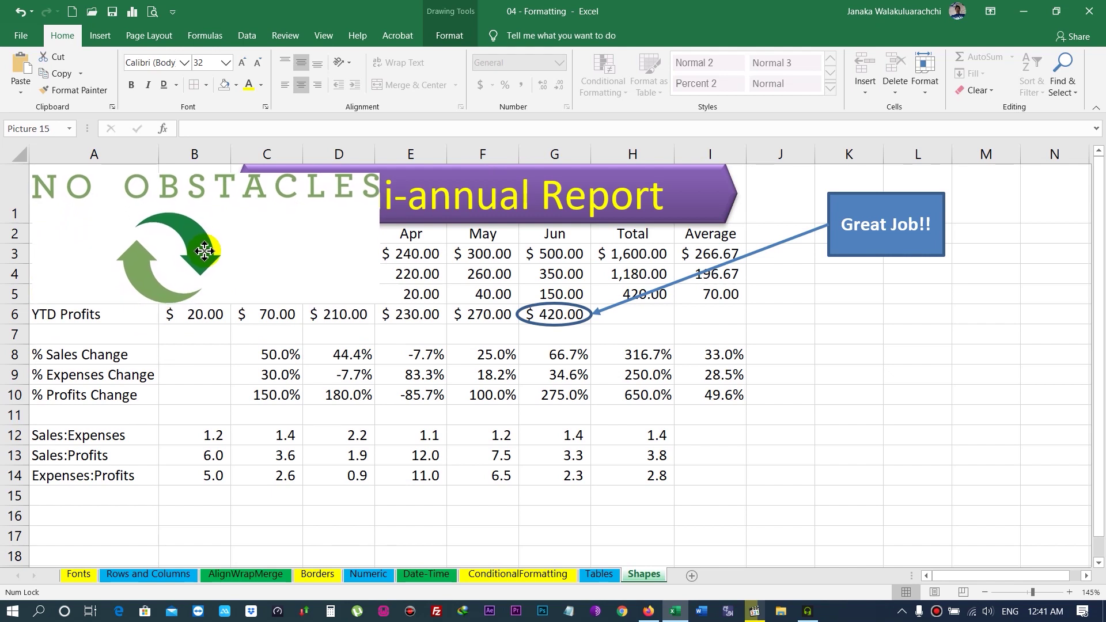
left_click_drag(206, 242, 206, 242)
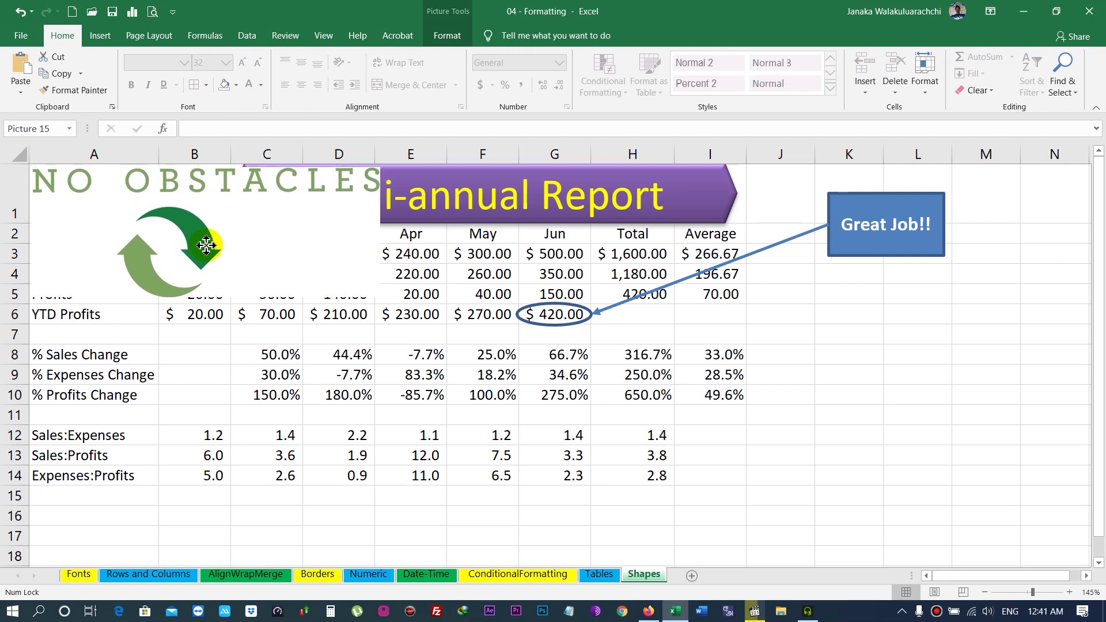
left_click_drag(206, 242, 206, 242)
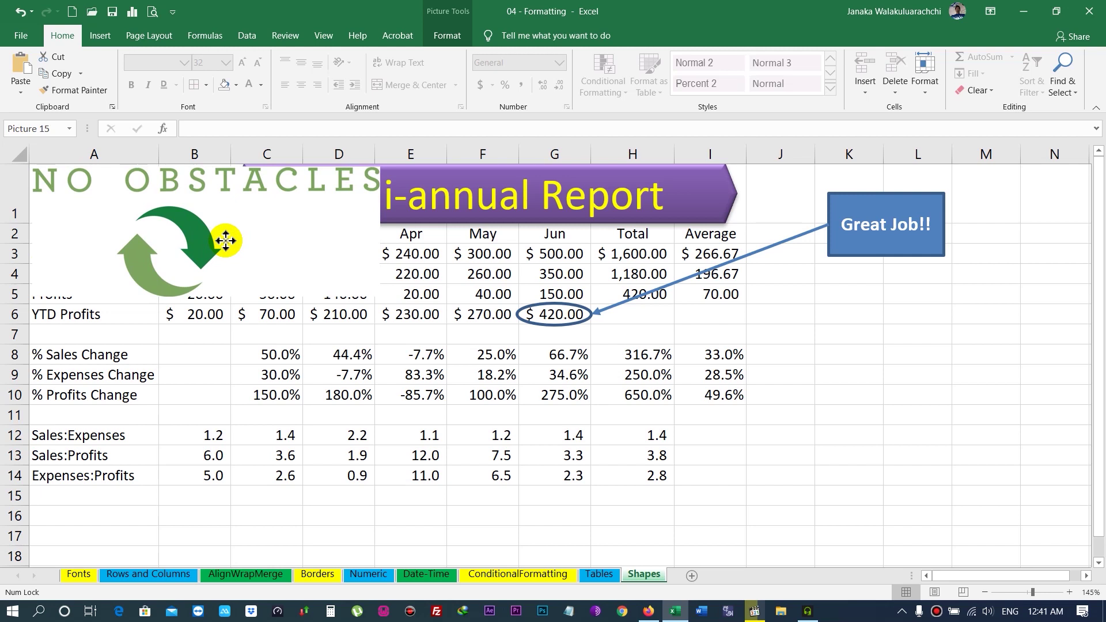
left_click_drag(381, 297, 175, 178)
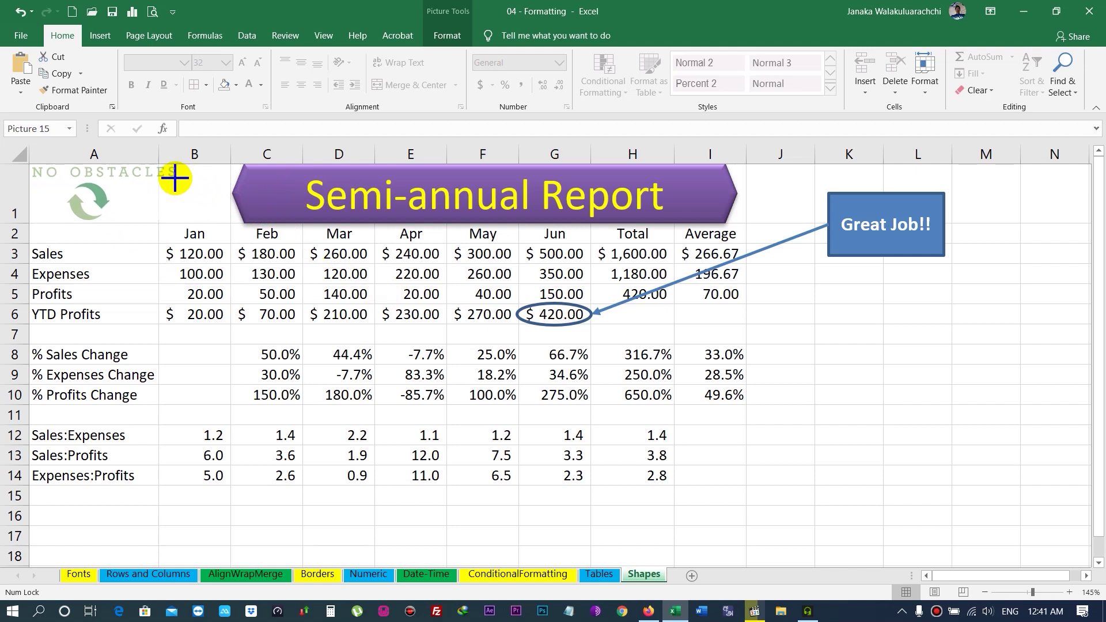
left_click_drag(175, 178, 176, 180)
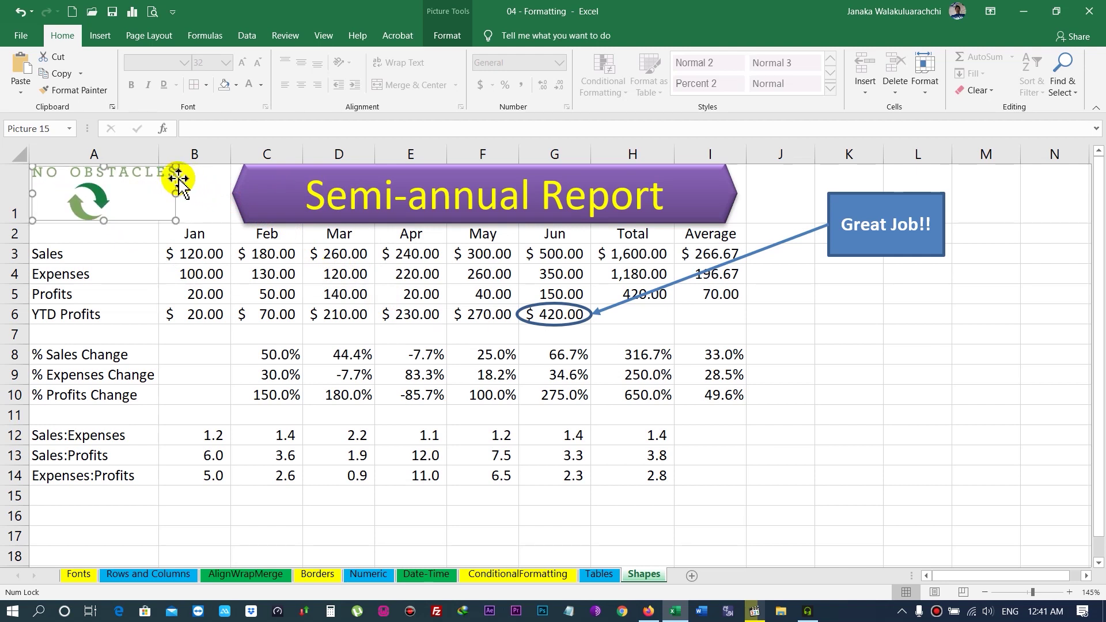
- Stretch the banner's left end back so it sits right beside the logo
left_click(235, 196)
left_click_drag(231, 193, 186, 190)
left_click(134, 204)
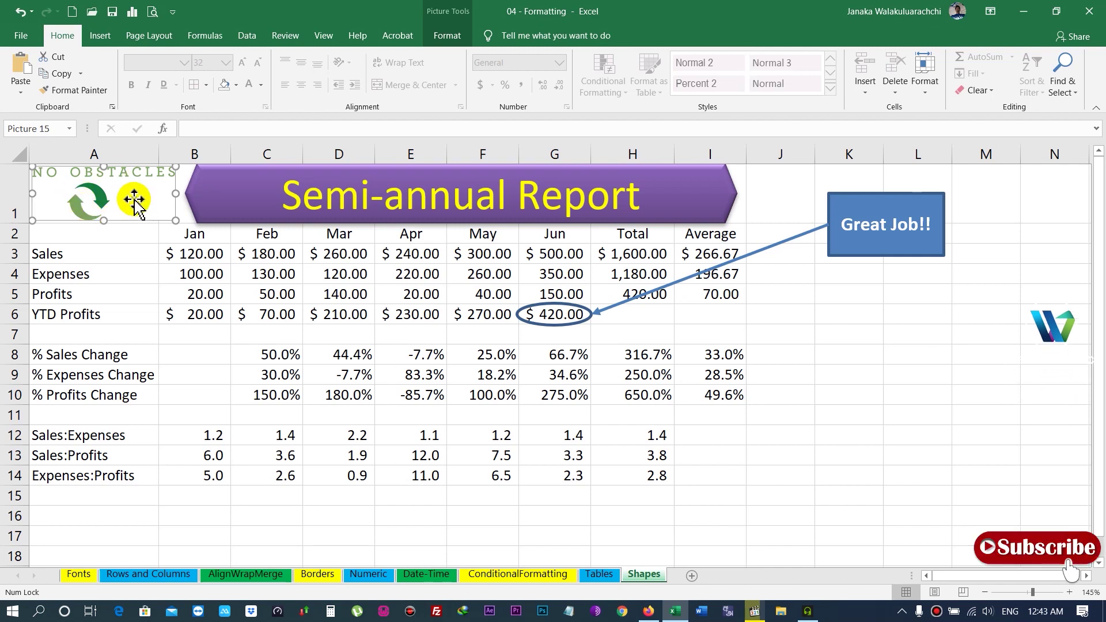
- Nudge the logo left into column A and shrink it slightly to fit cell A1
left_click_drag(157, 199, 127, 193)
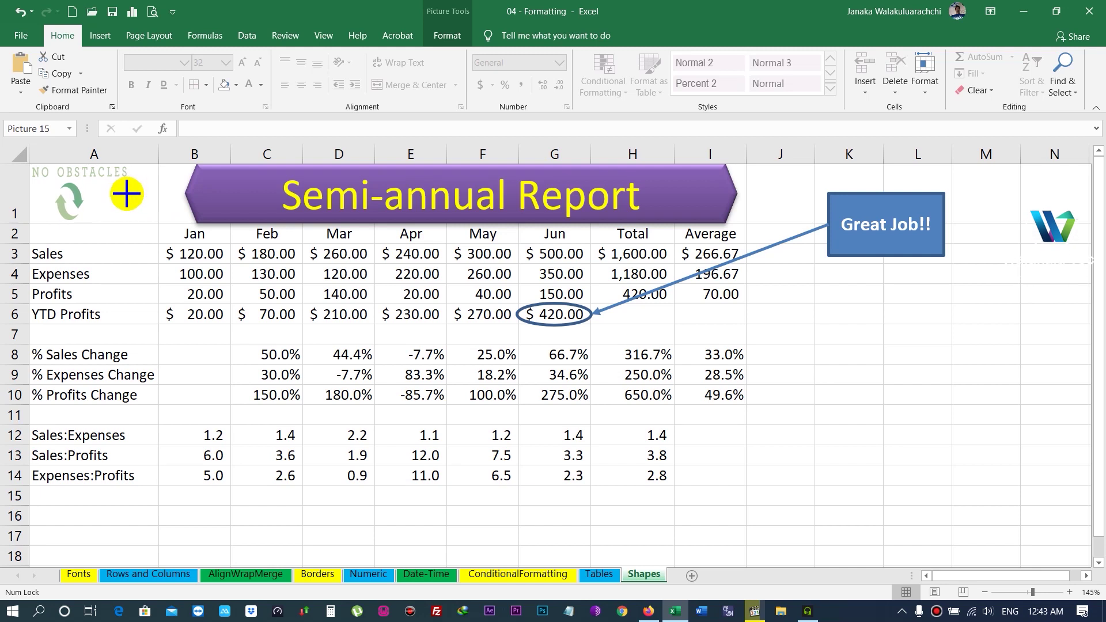
mouse_move(126, 193)
left_mouse_down()
mouse_move(169, 203)
mouse_move(94, 180)
mouse_move(94, 245)
mouse_move(101, 214)
left_mouse_up()
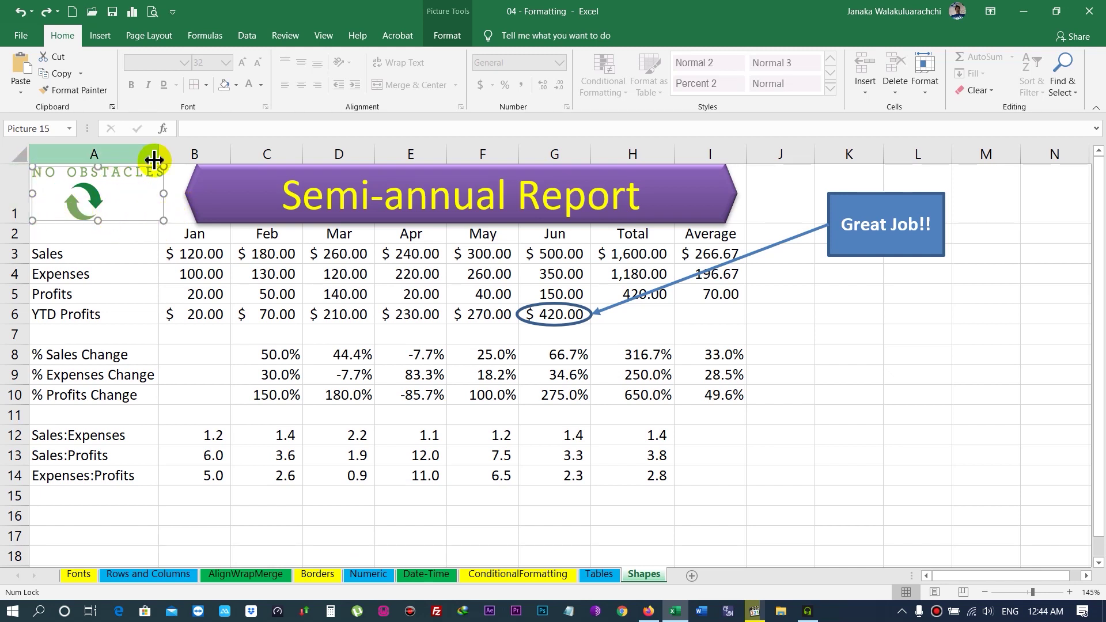
left_click_drag(163, 220, 133, 216)
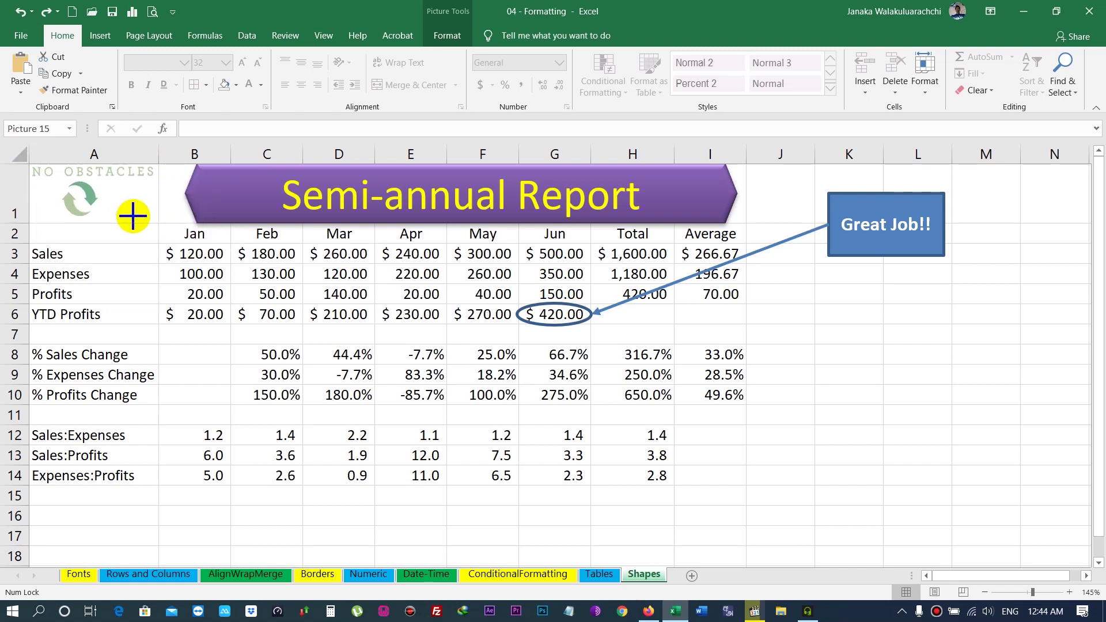
left_click_drag(134, 216, 136, 217)
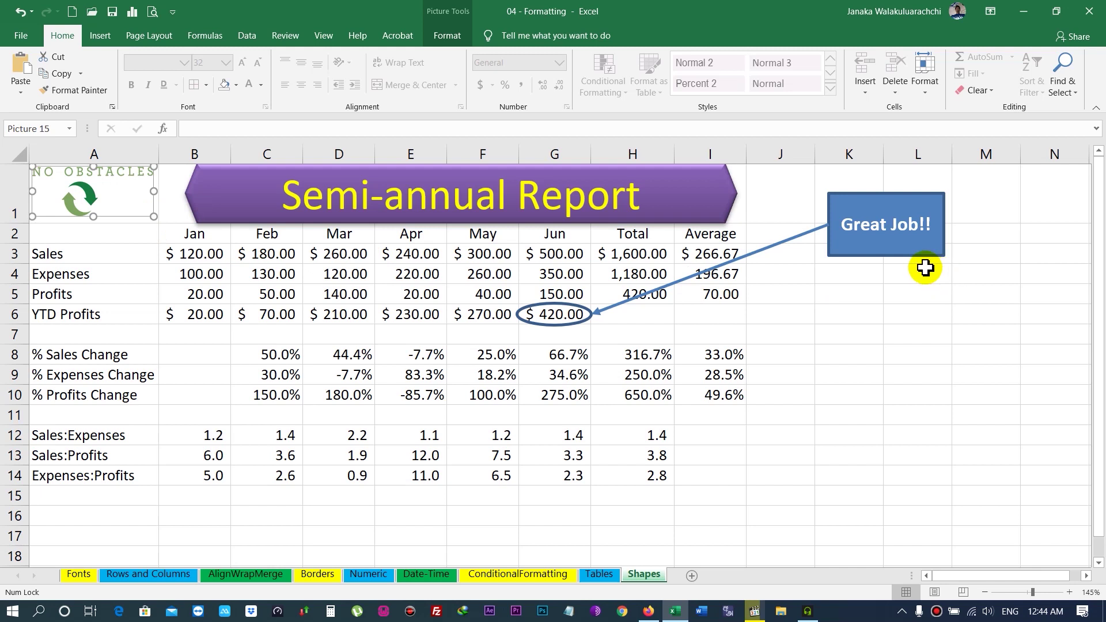
- Widen the Great Job!! callout leftward over columns J–L, keeping its arrow on $420.00
left_click(902, 260)
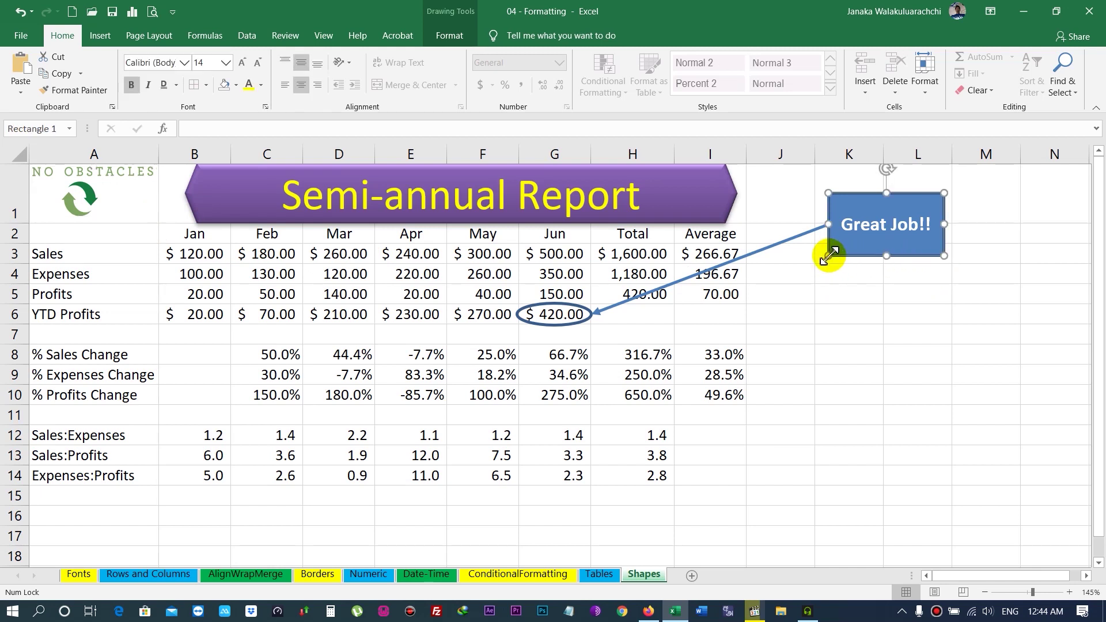
mouse_move(829, 256)
left_mouse_down()
mouse_move(831, 230)
mouse_move(823, 240)
left_mouse_up()
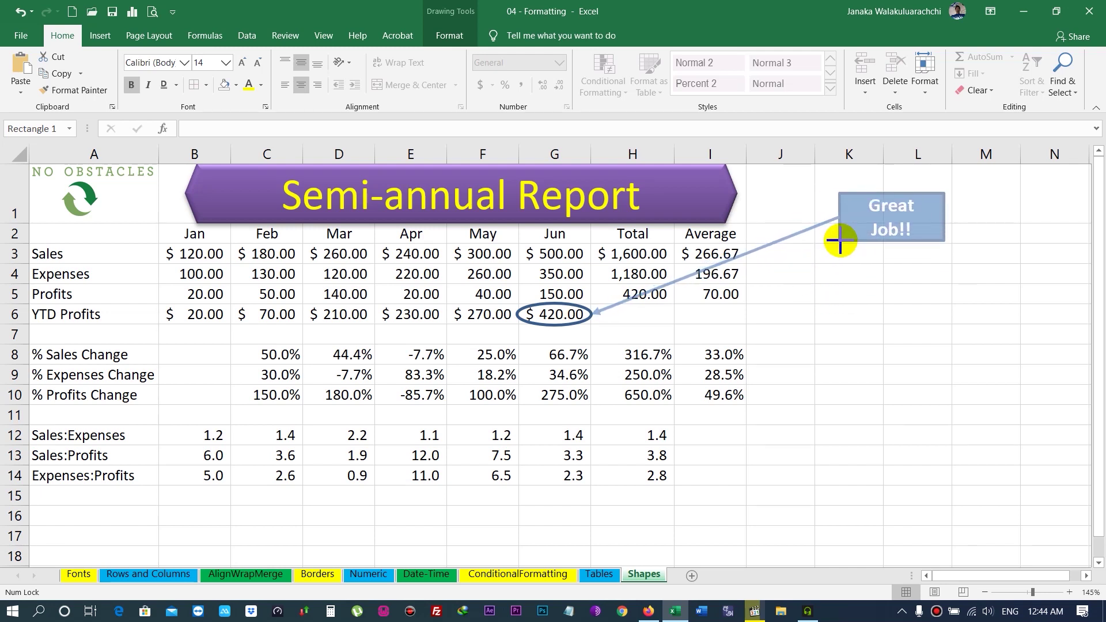
left_click_drag(822, 240, 829, 239)
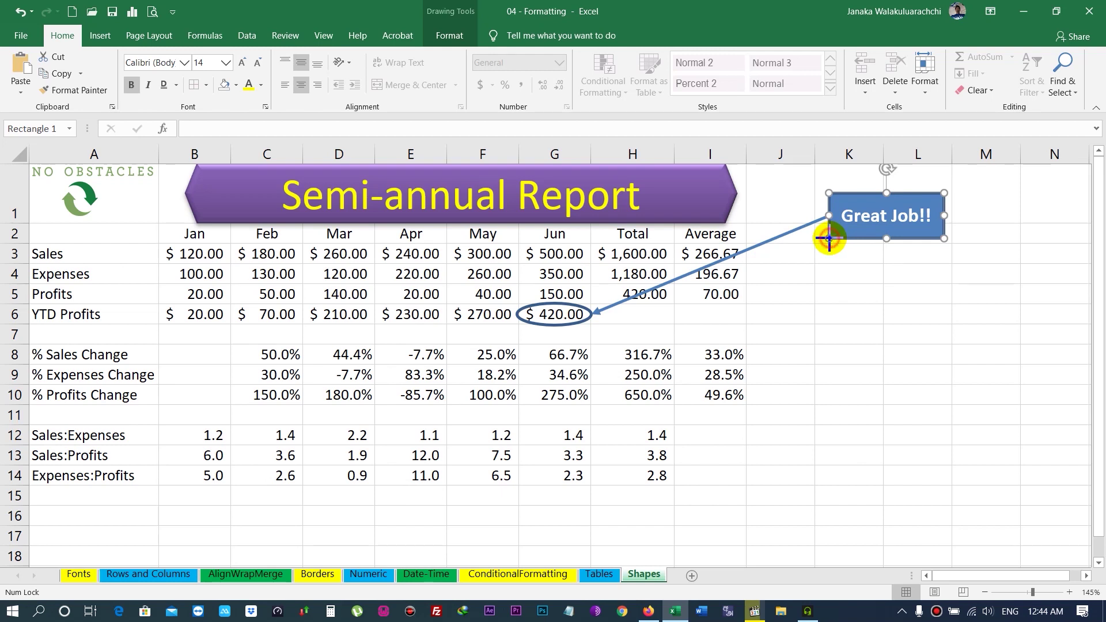
left_click_drag(830, 238, 850, 244)
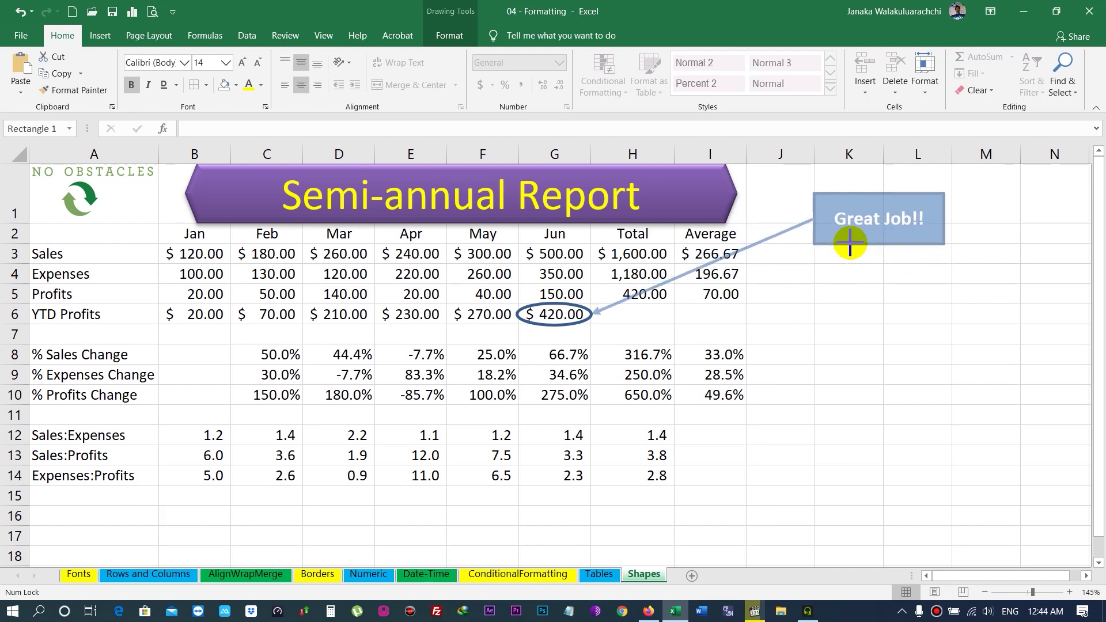
left_click_drag(850, 245, 863, 251)
left_click(100, 35)
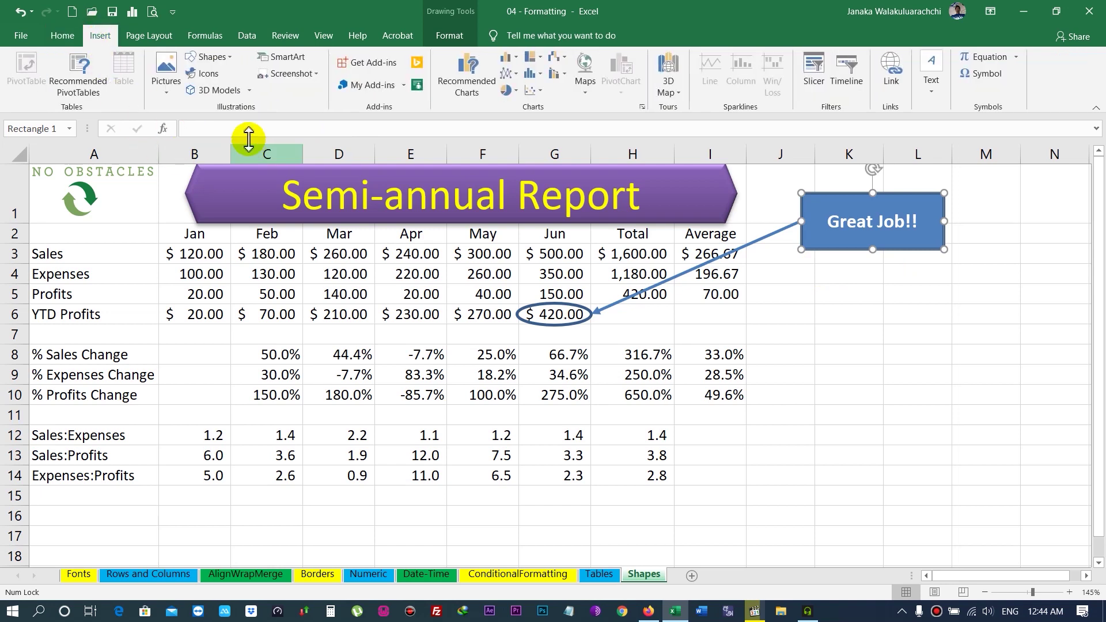
- Insert the red sneakers photo from the Ch04 folder on this device
left_click(168, 72)
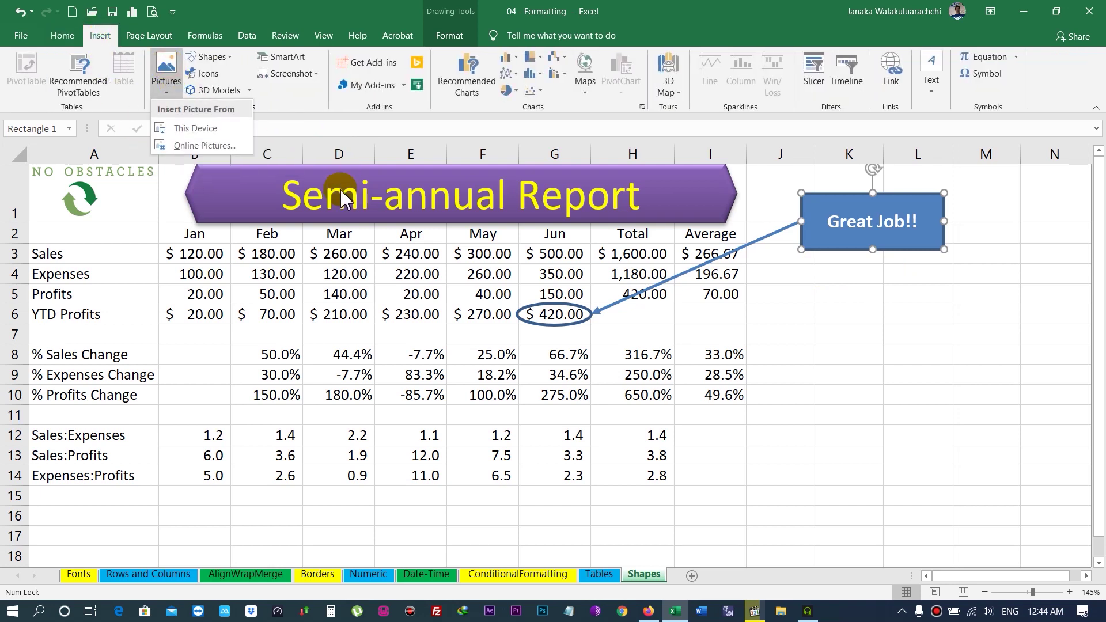
left_click(196, 130)
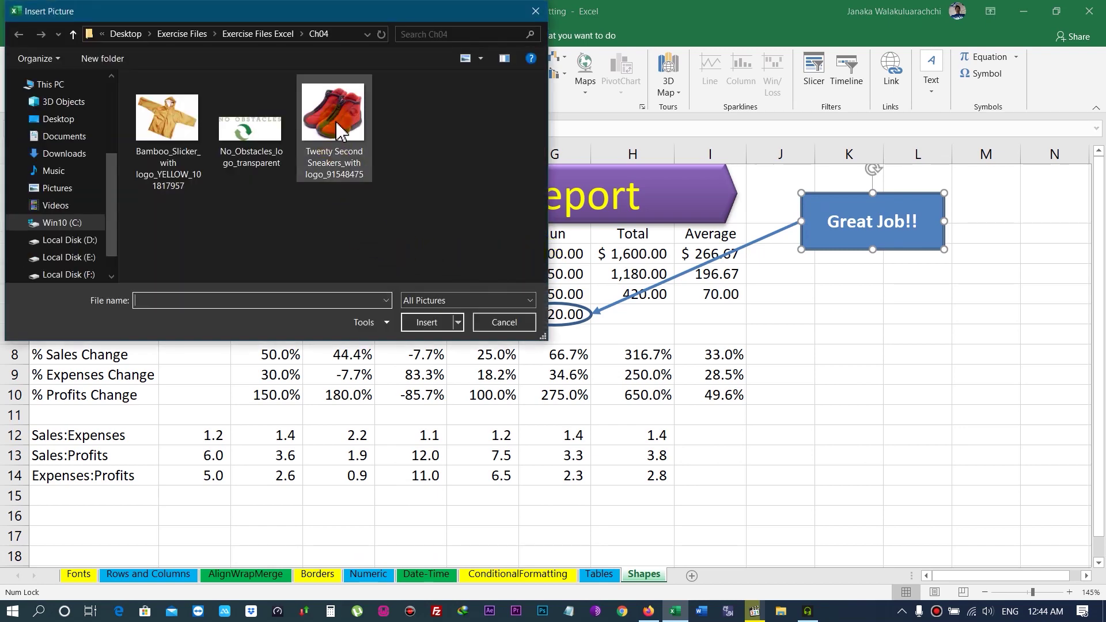
left_click(341, 131)
left_click(427, 322)
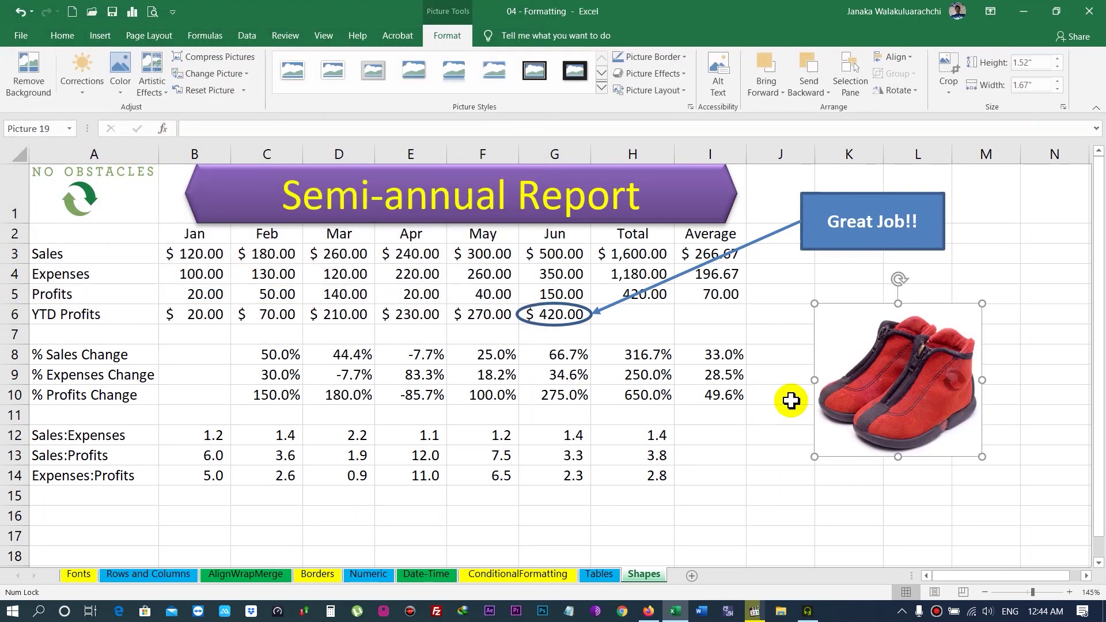
- Resize the sneakers picture proportionally to about 1.32 by 1.45 inches below the callout
left_click_drag(935, 409, 869, 363)
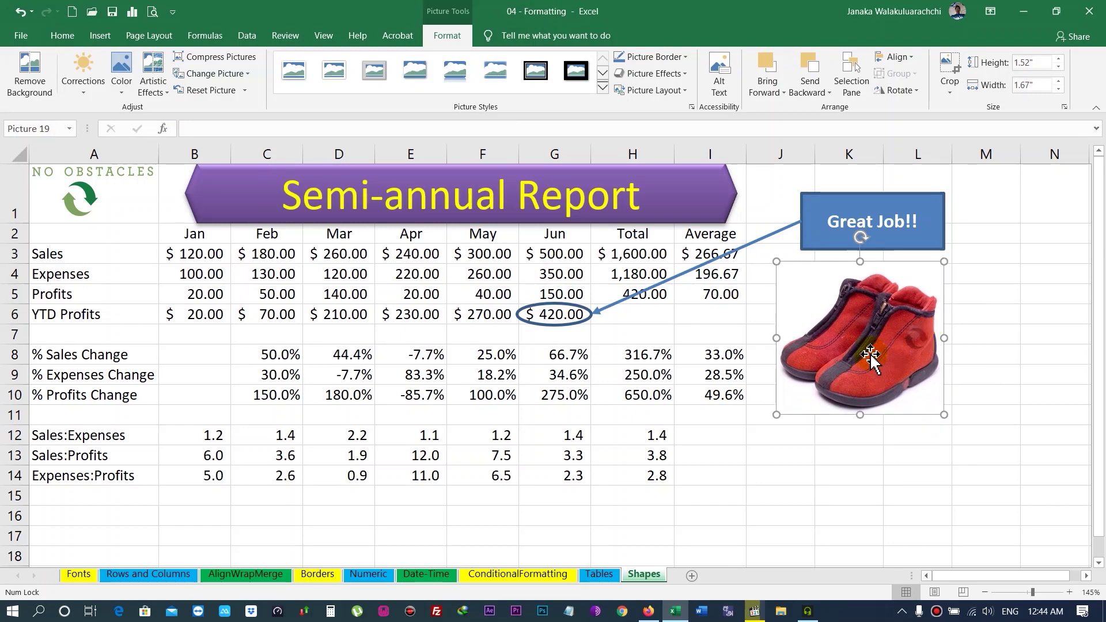
left_click(786, 425)
mouse_move(774, 416)
left_mouse_down()
mouse_move(849, 338)
mouse_move(601, 521)
mouse_move(648, 466)
mouse_move(717, 415)
mouse_move(618, 507)
mouse_move(709, 531)
mouse_move(764, 433)
mouse_move(909, 348)
mouse_move(823, 409)
mouse_move(914, 390)
mouse_move(924, 365)
left_mouse_up()
mouse_move(794, 327)
left_mouse_down()
mouse_move(798, 354)
mouse_move(585, 363)
mouse_move(492, 395)
mouse_move(464, 385)
left_mouse_up()
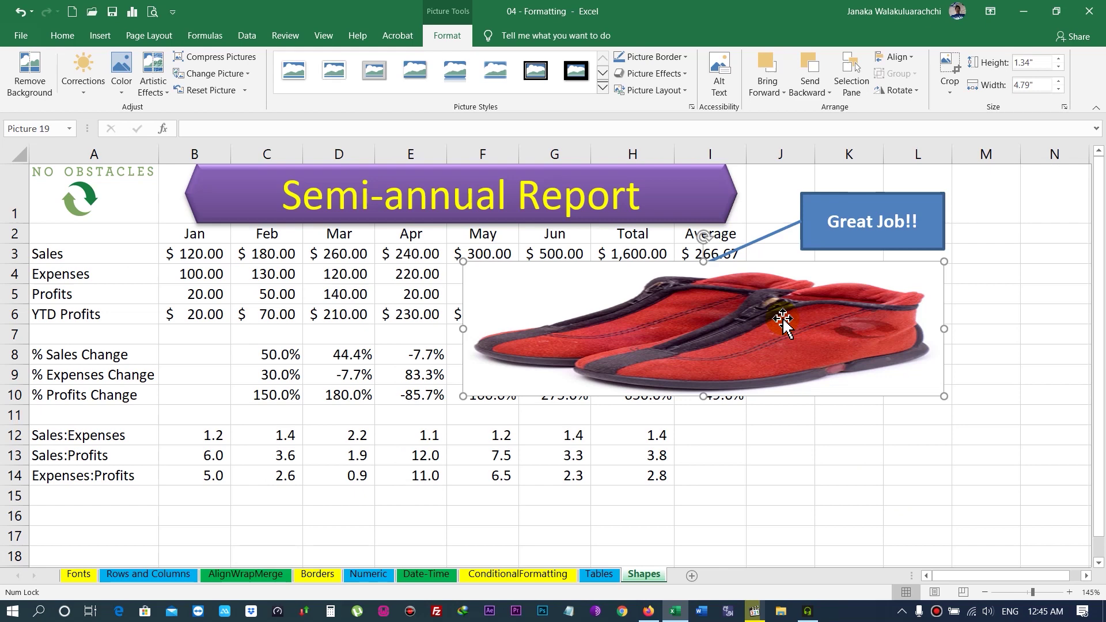
left_click_drag(704, 397, 717, 537)
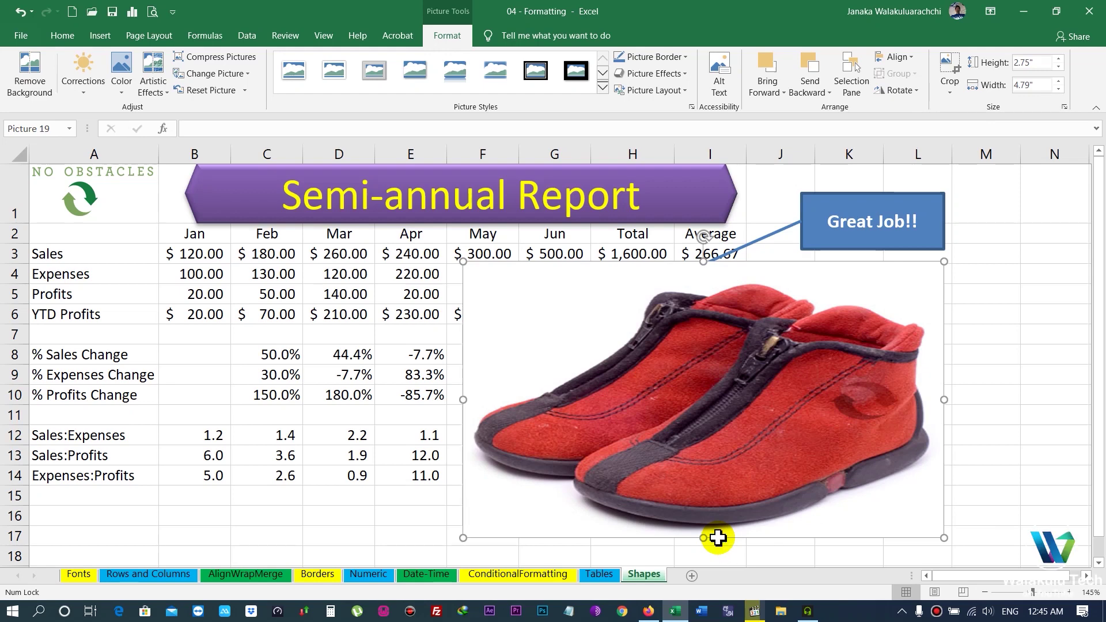
key("ctrl+z")
key("ctrl+z")
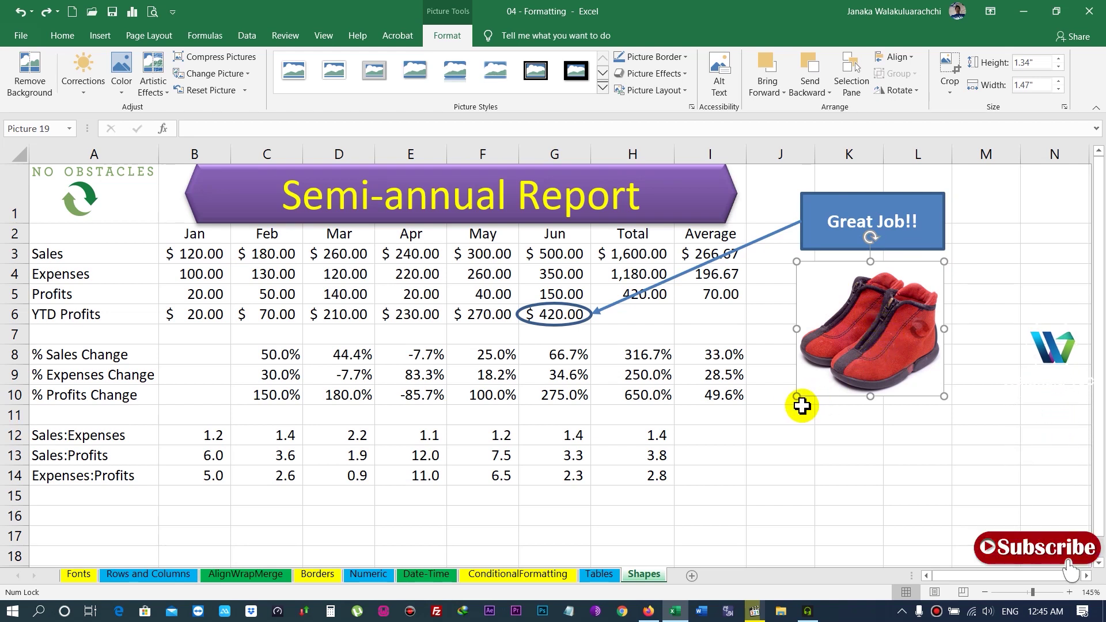
left_click_drag(796, 397, 841, 394)
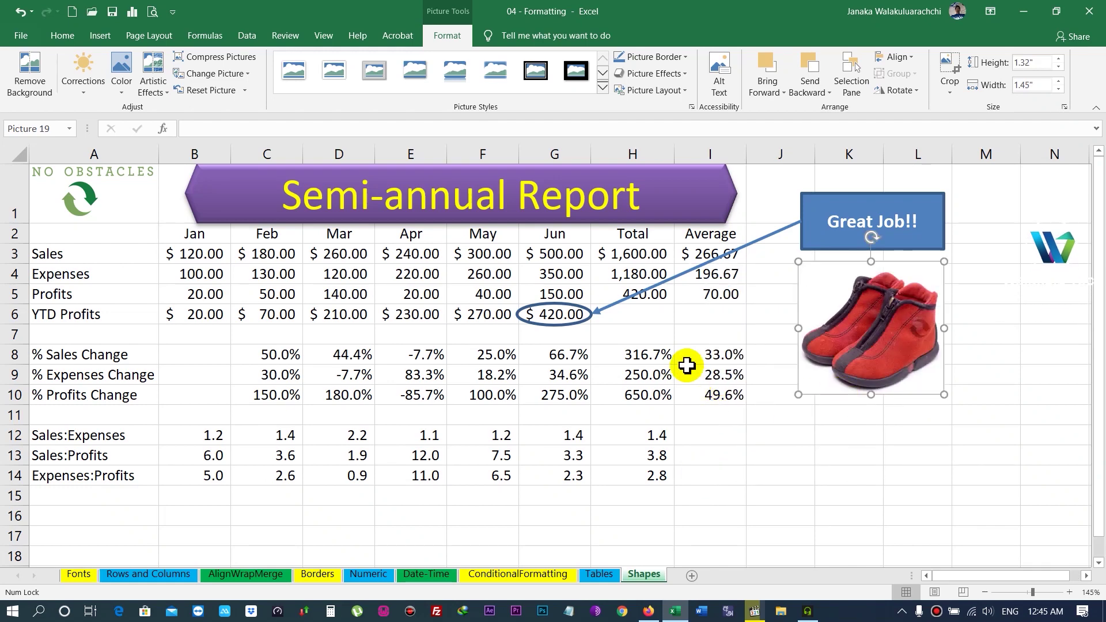
left_click(100, 36)
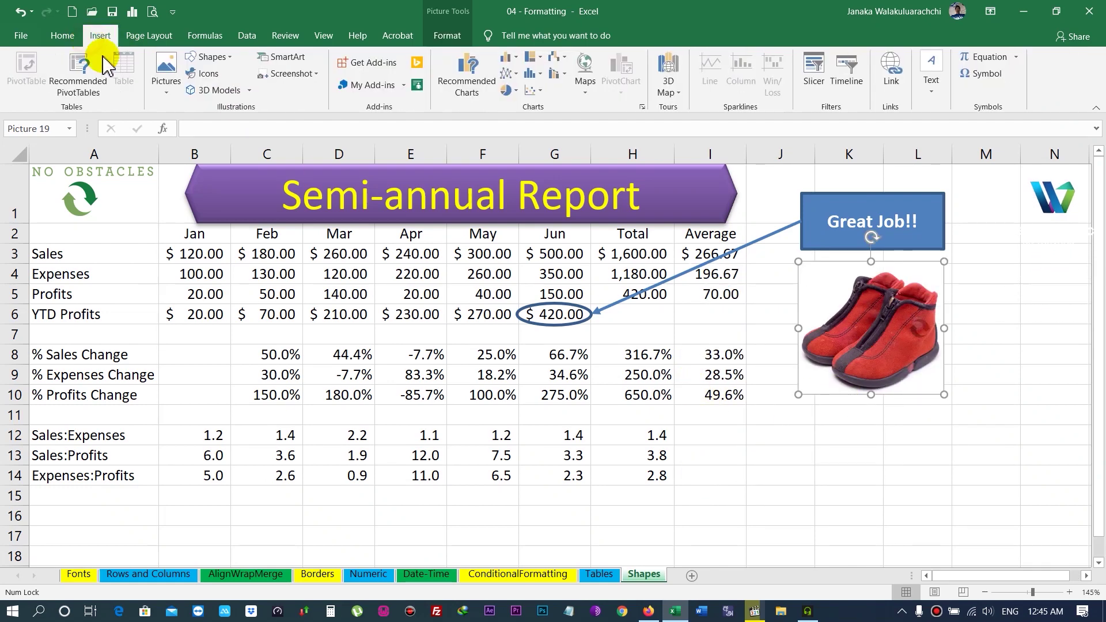
- Search Online Pictures for 'car' and insert the red-and-black sports car image
left_click(166, 81)
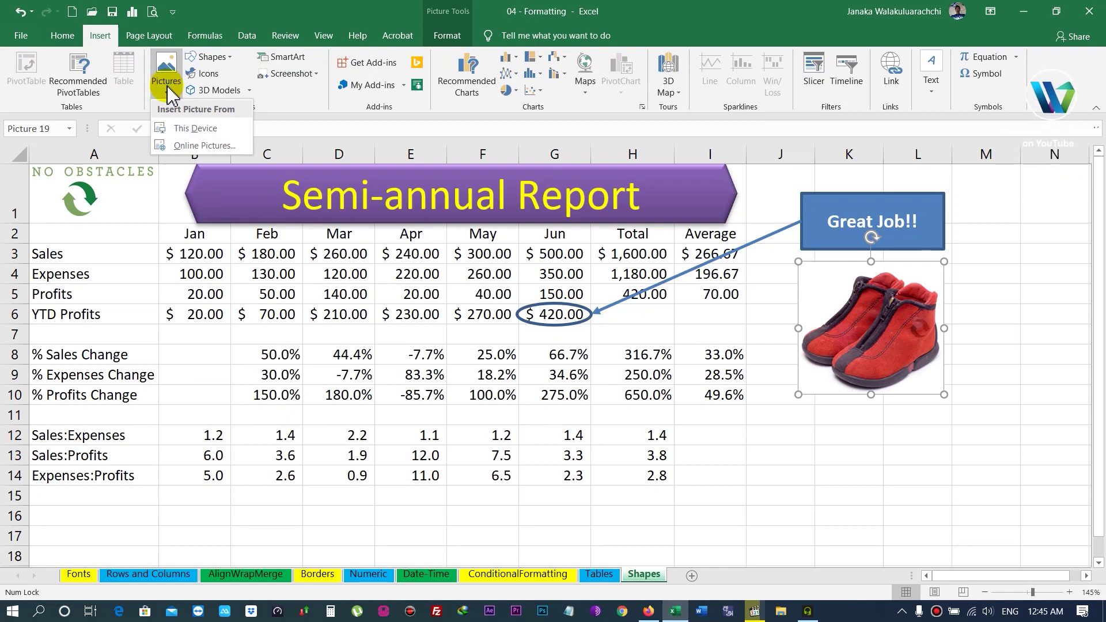
left_click(204, 147)
type("car")
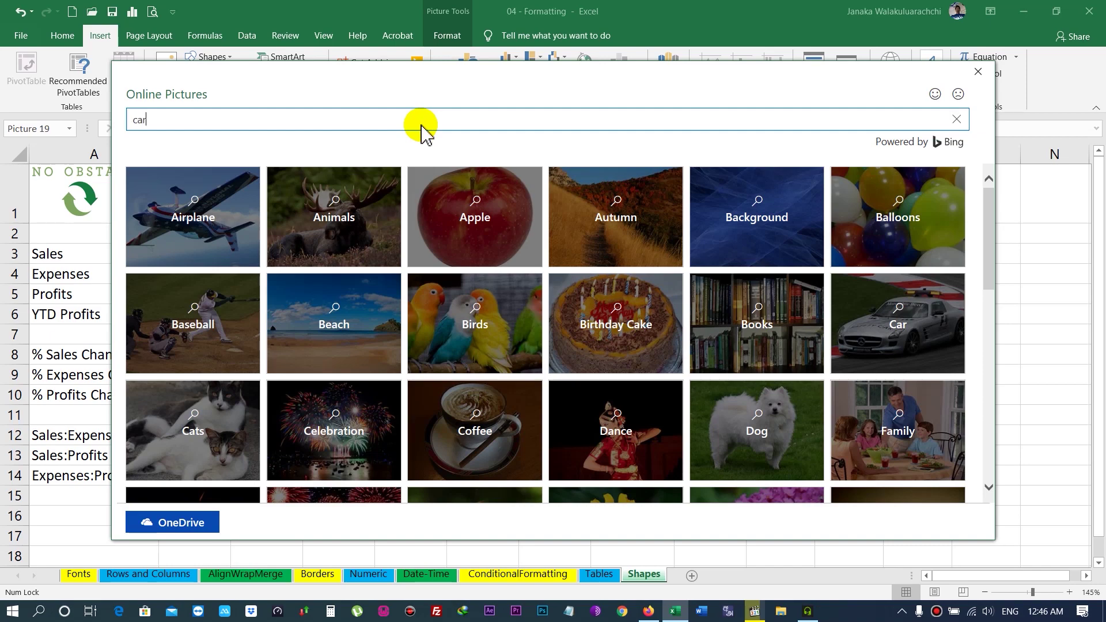
key("Return")
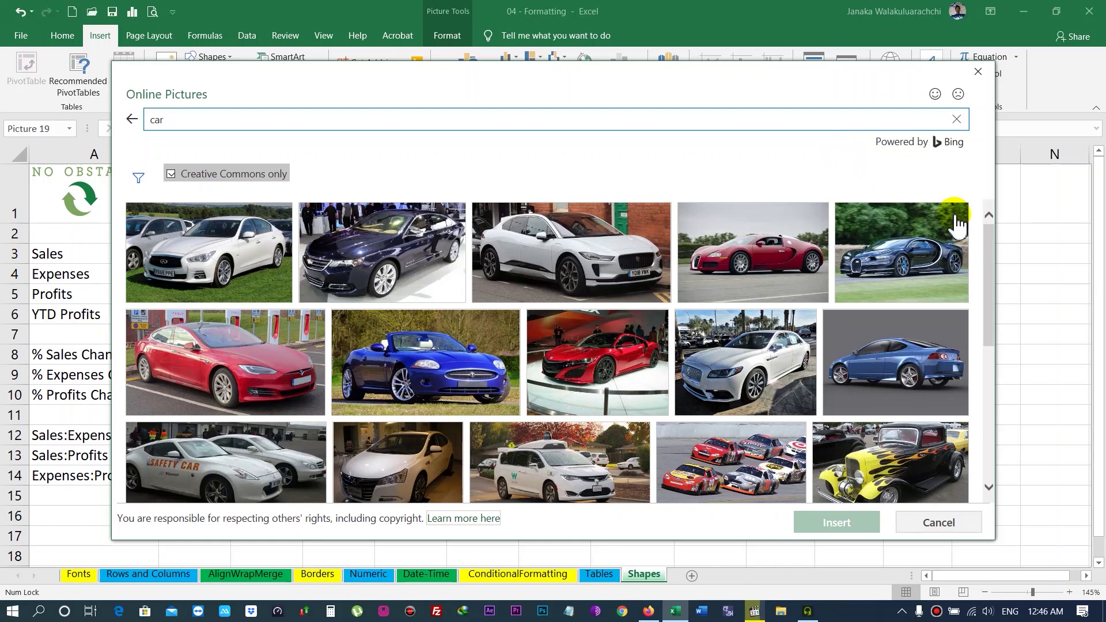
scroll(586, 343, "down", 5)
scroll(590, 346, "down", 2)
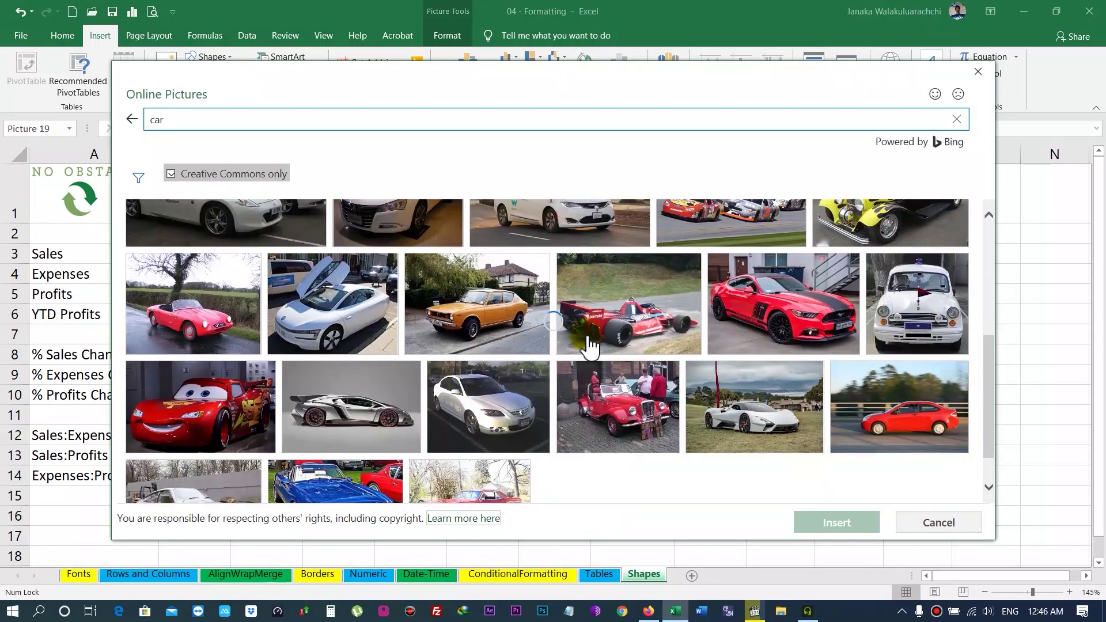
scroll(591, 346, "down", 3)
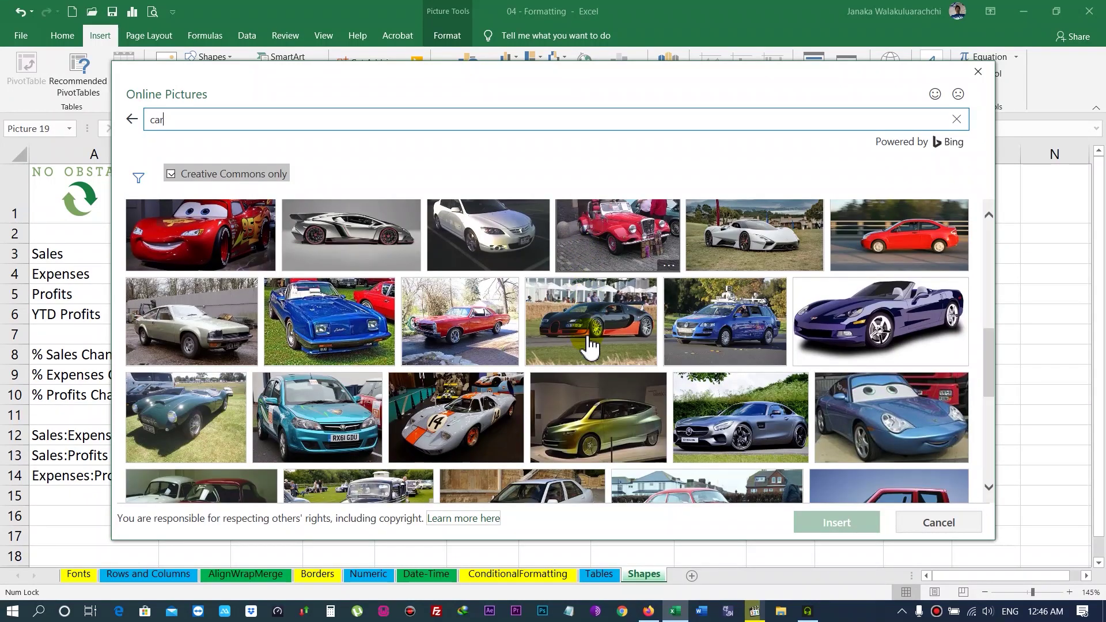
scroll(590, 348, "down", 1)
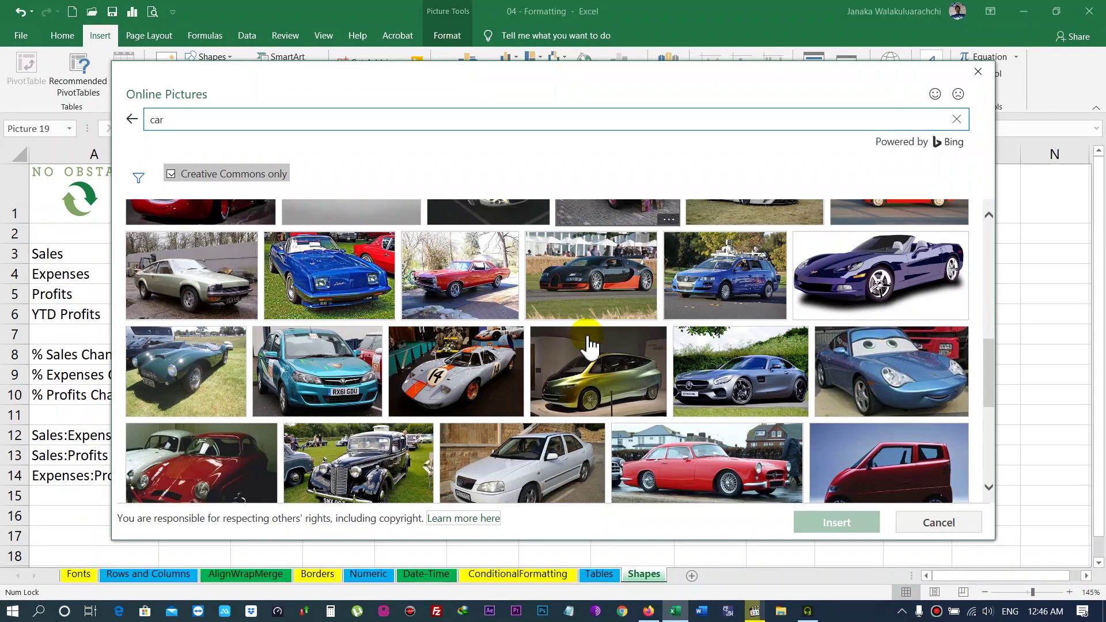
scroll(590, 346, "down", 1)
scroll(591, 347, "down", 3)
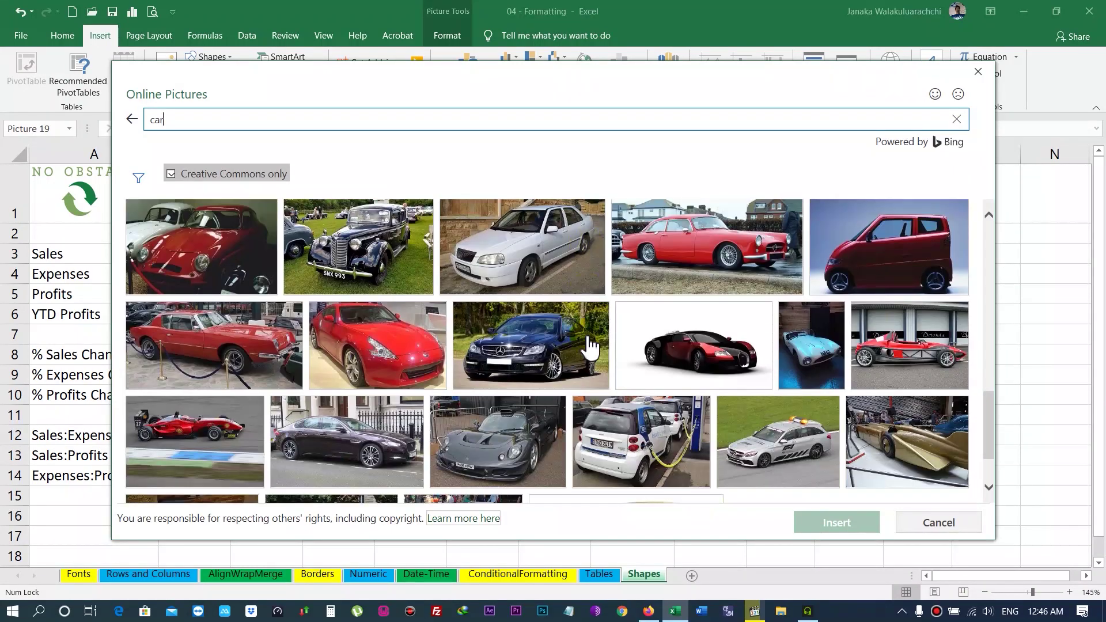
left_click(711, 323)
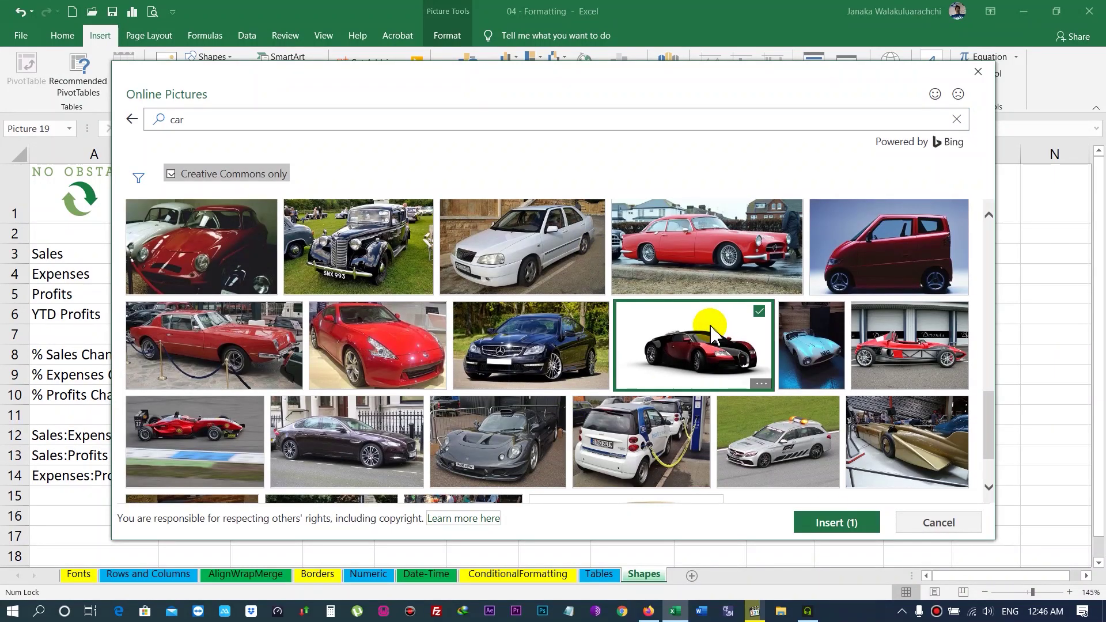
left_click(833, 525)
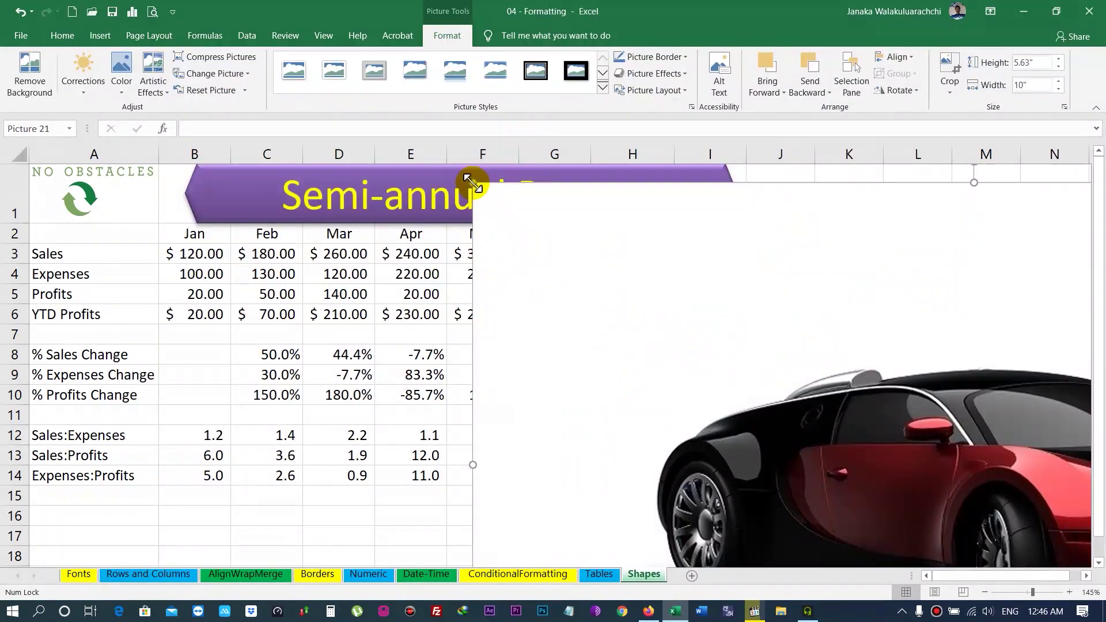
- Shrink the car picture to 1.03 by 1.82 inches and place it beneath the sneakers
left_click_drag(469, 181, 951, 531)
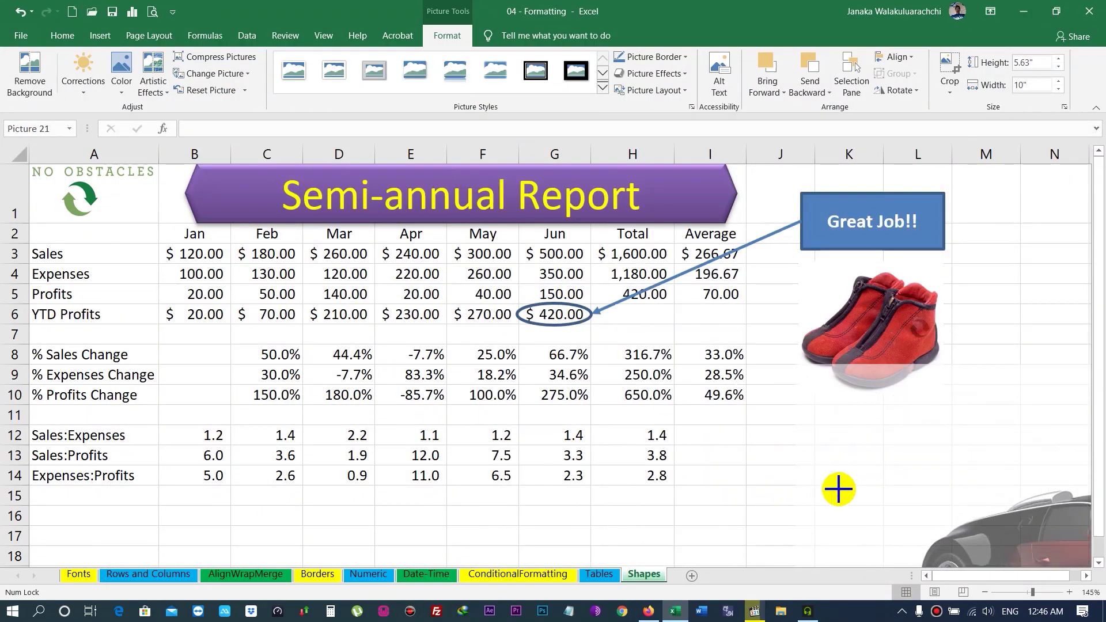
left_click_drag(951, 532, 499, 248)
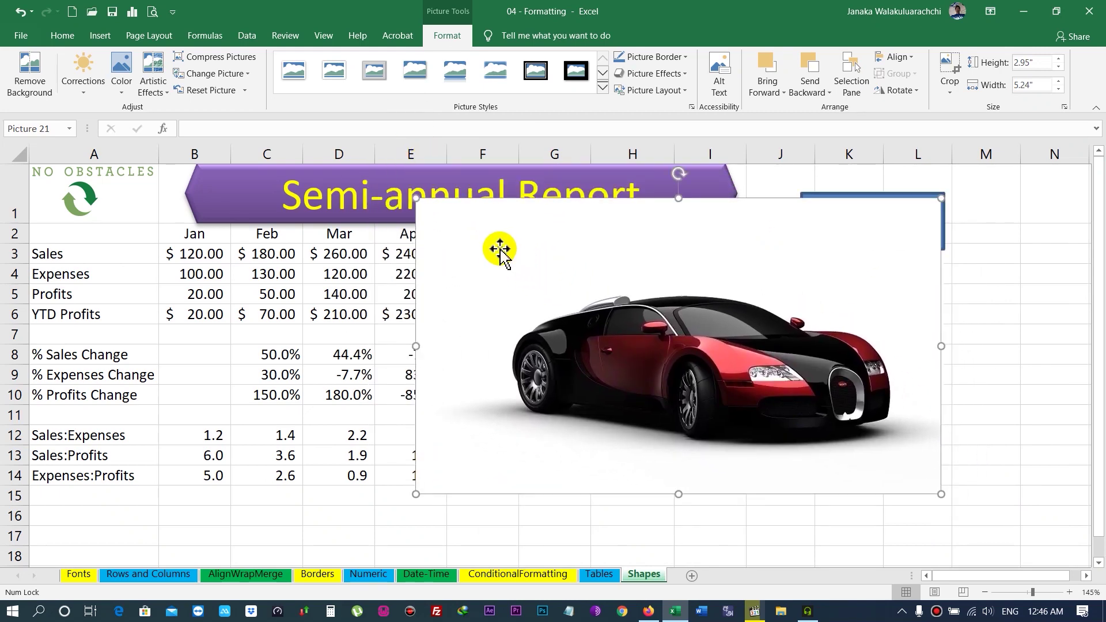
mouse_move(415, 196)
left_mouse_down()
mouse_move(737, 415)
mouse_move(852, 466)
left_mouse_up()
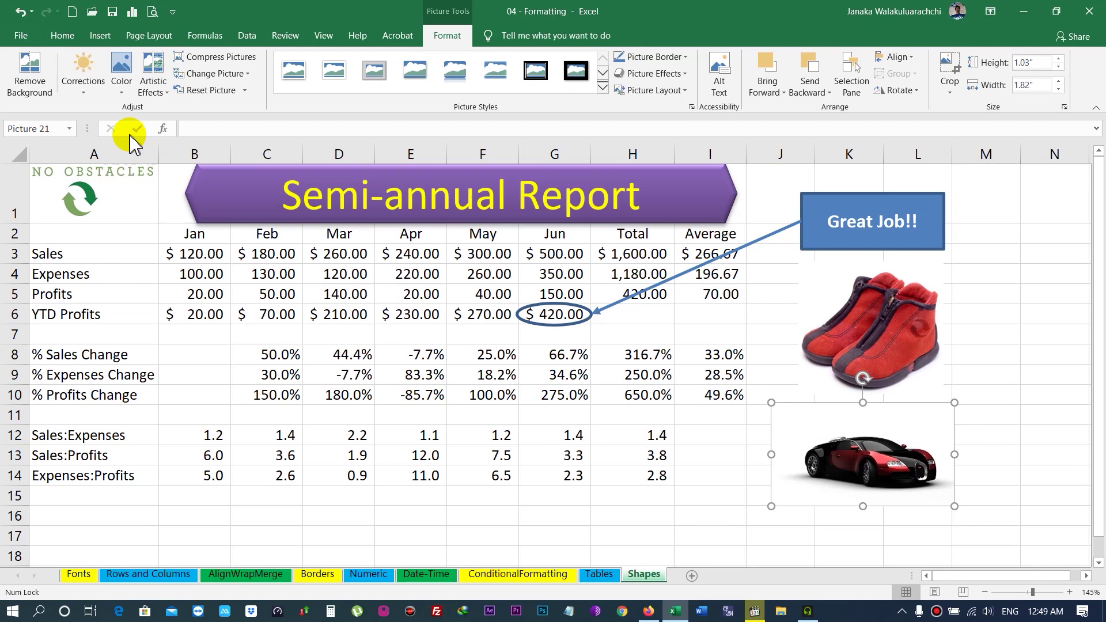
left_click(100, 35)
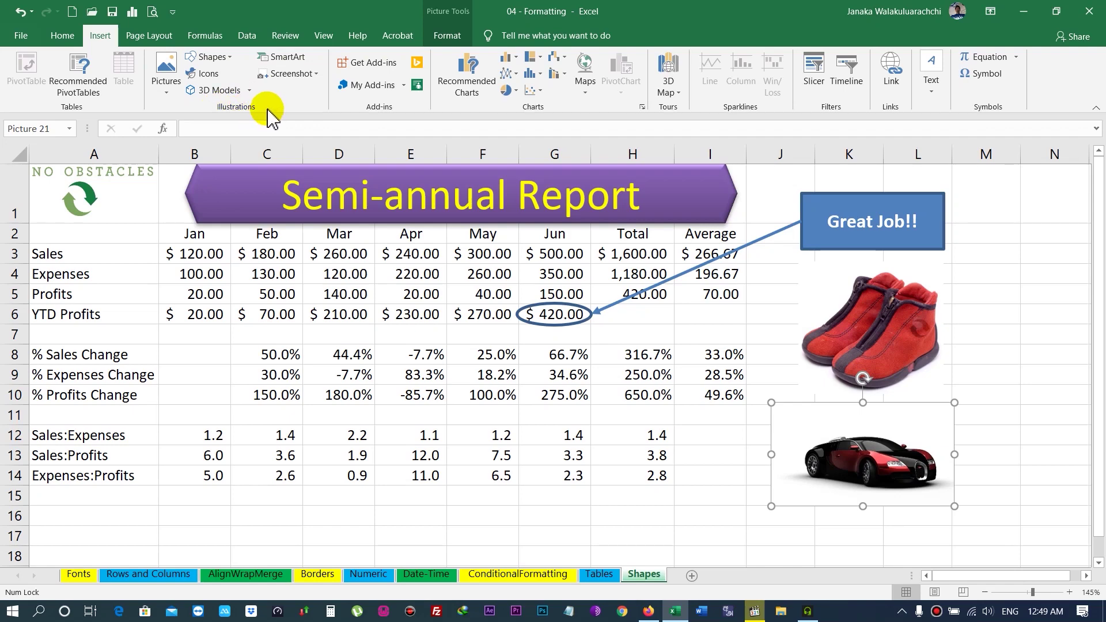
- Insert the Hierarchy category's Organization Chart SmartArt layout onto the sheet
left_click(288, 57)
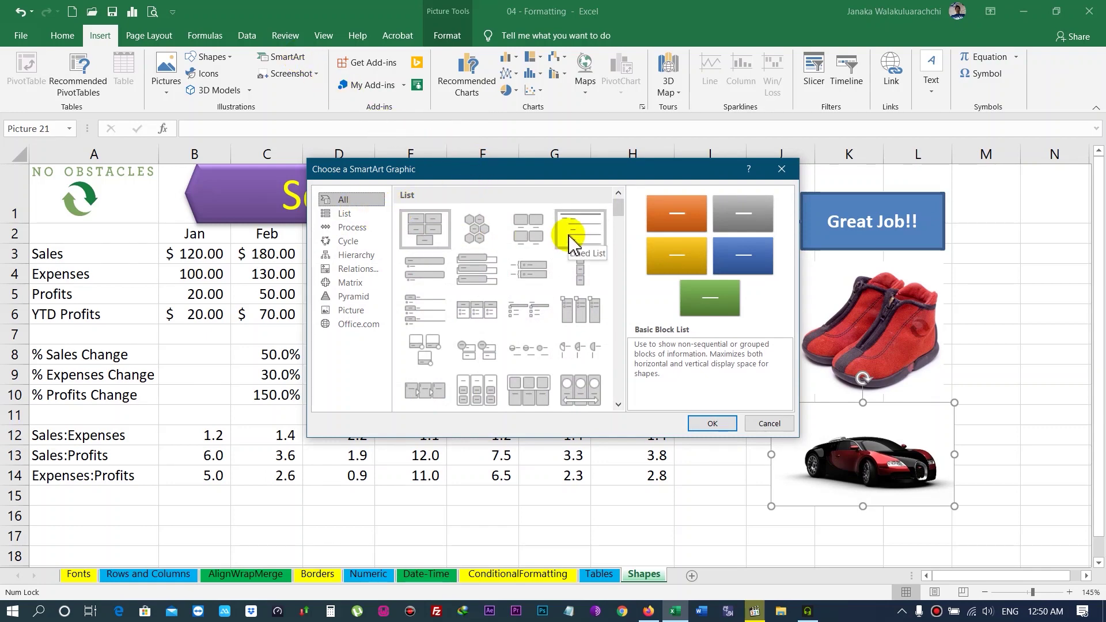
mouse_move(621, 214)
left_mouse_down()
mouse_move(614, 349)
mouse_move(625, 213)
left_mouse_up()
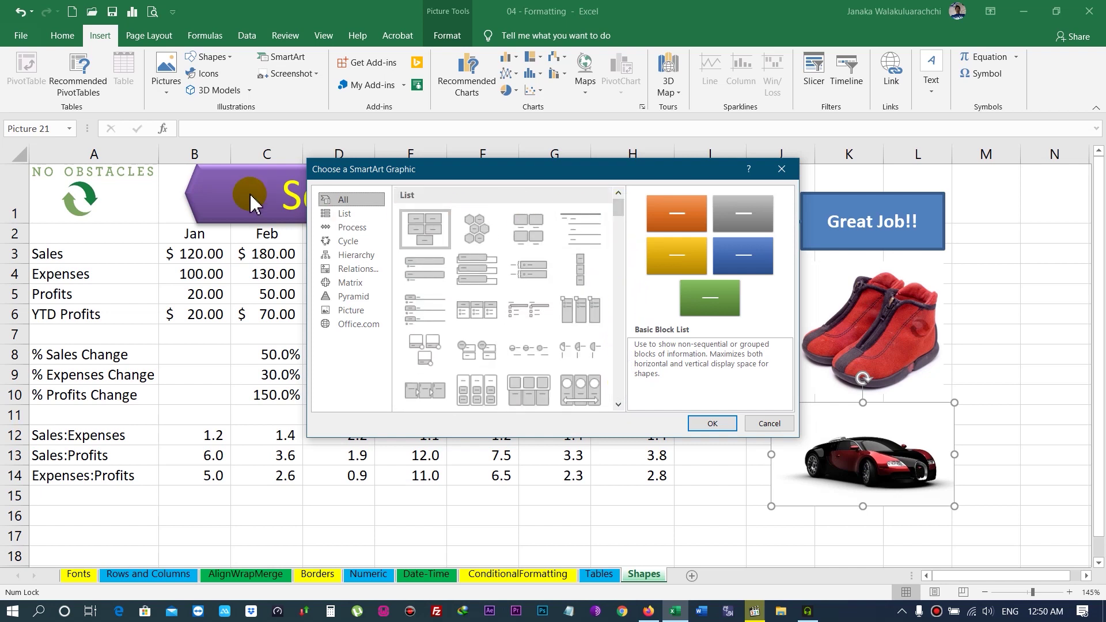
left_click(351, 214)
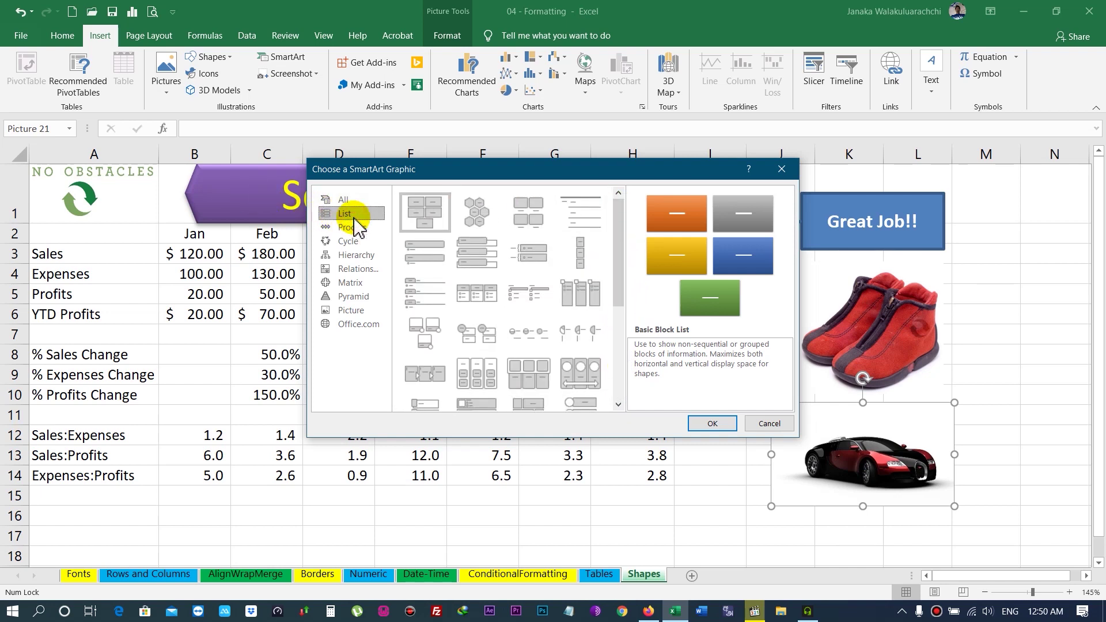
left_click(353, 228)
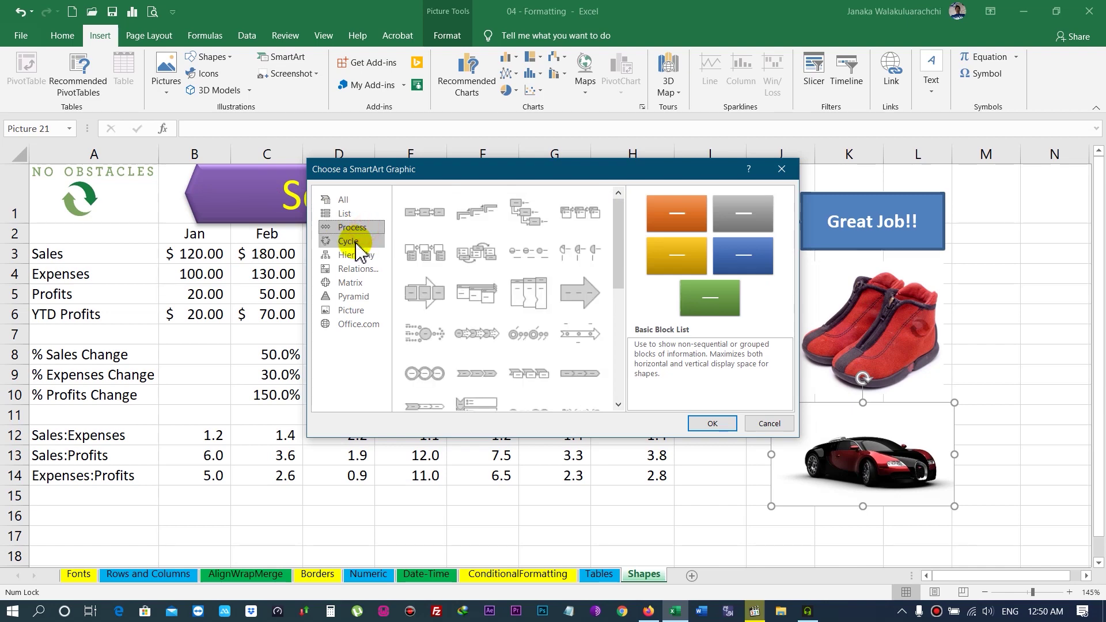
left_click(351, 241)
left_click(360, 255)
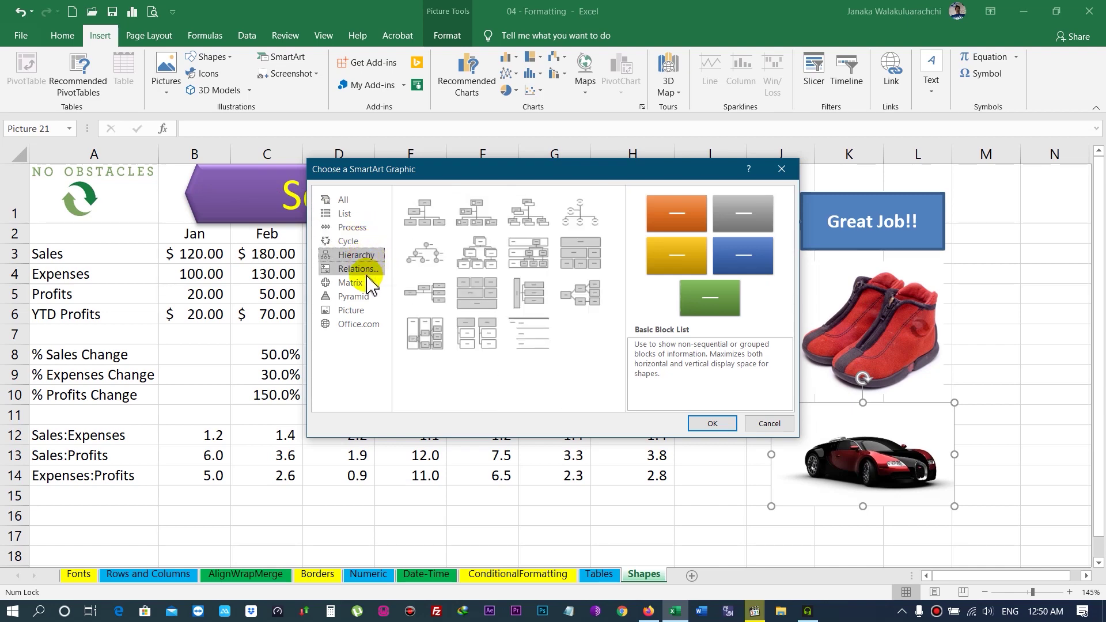
left_click(369, 270)
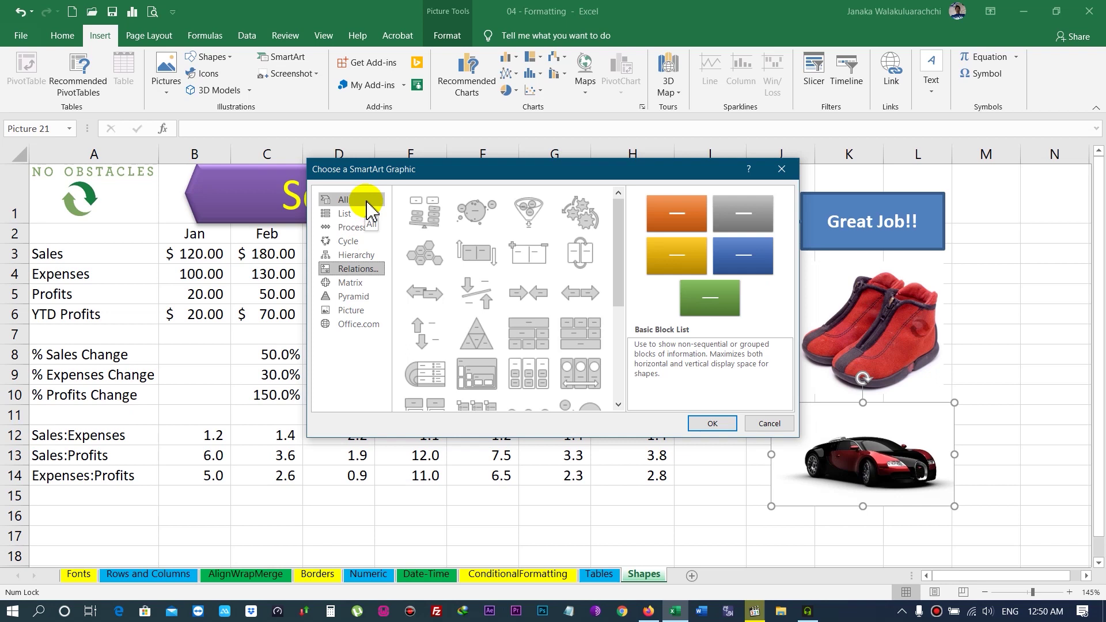
left_click(359, 255)
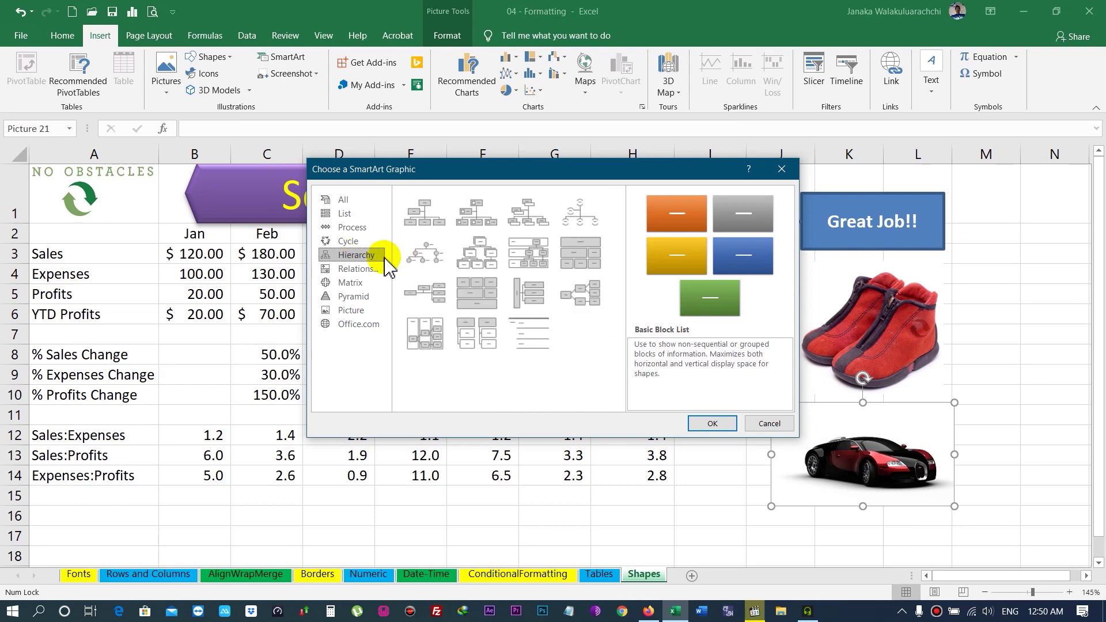
left_click(421, 216)
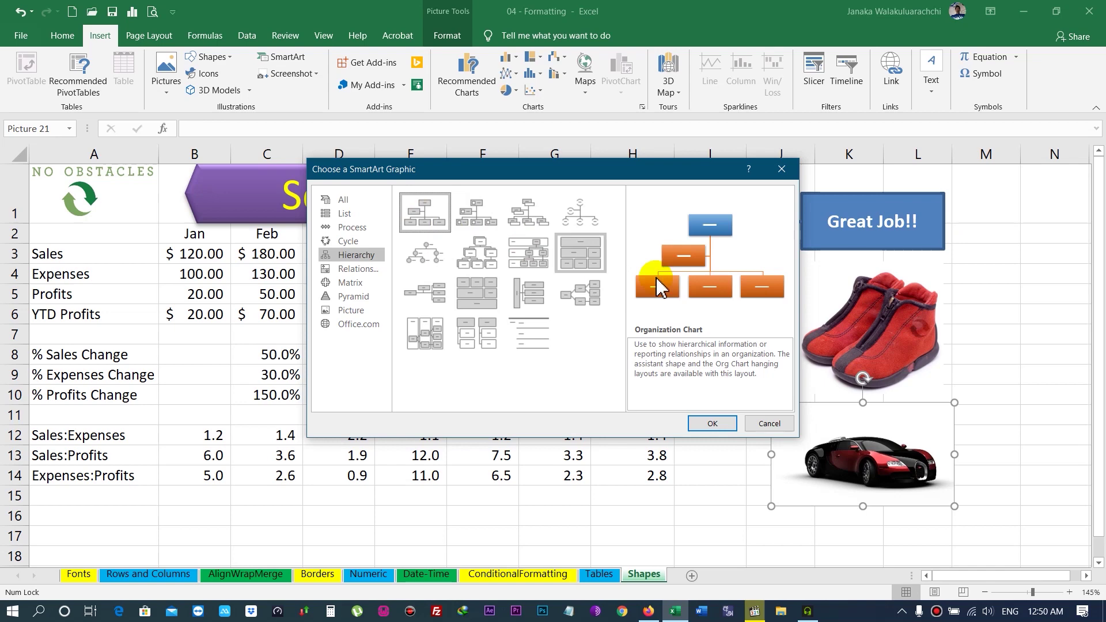
left_click(707, 427)
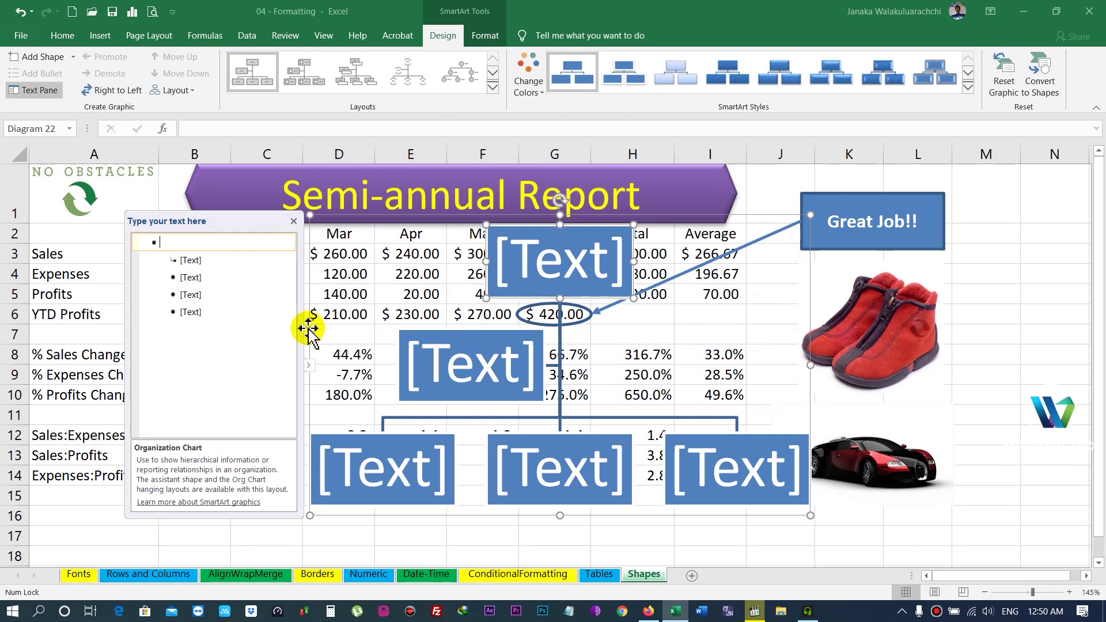
- Shift the org chart slightly left and label the top boxes CEO and Pvt.Secretary
left_click_drag(308, 329, 267, 320)
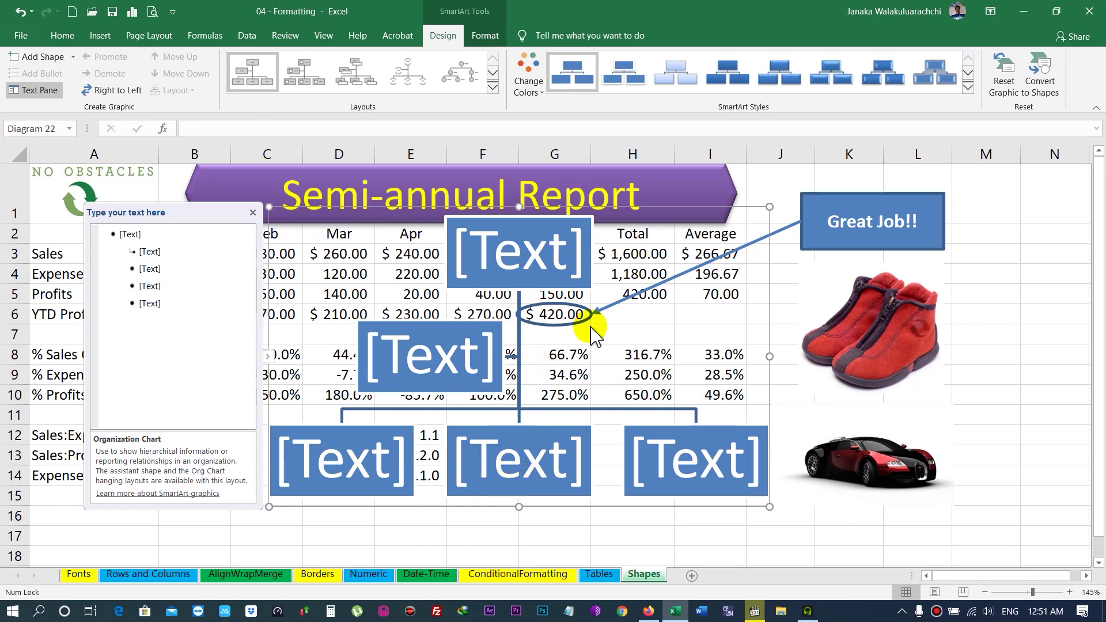
left_click(520, 255)
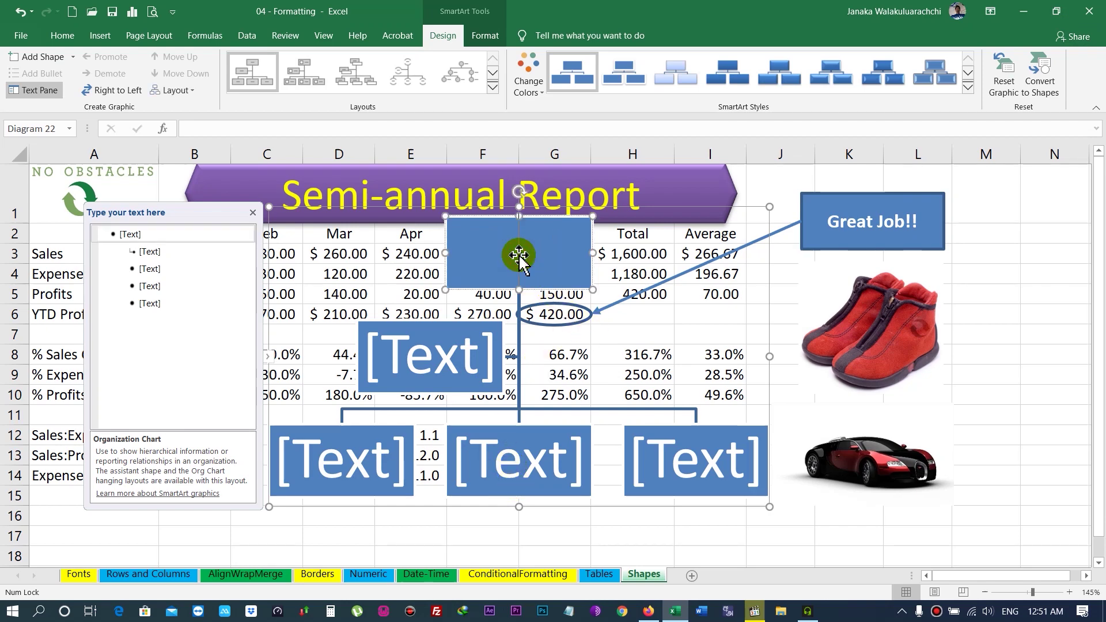
key("Caps_Lock")
type("CEO")
left_click(429, 357)
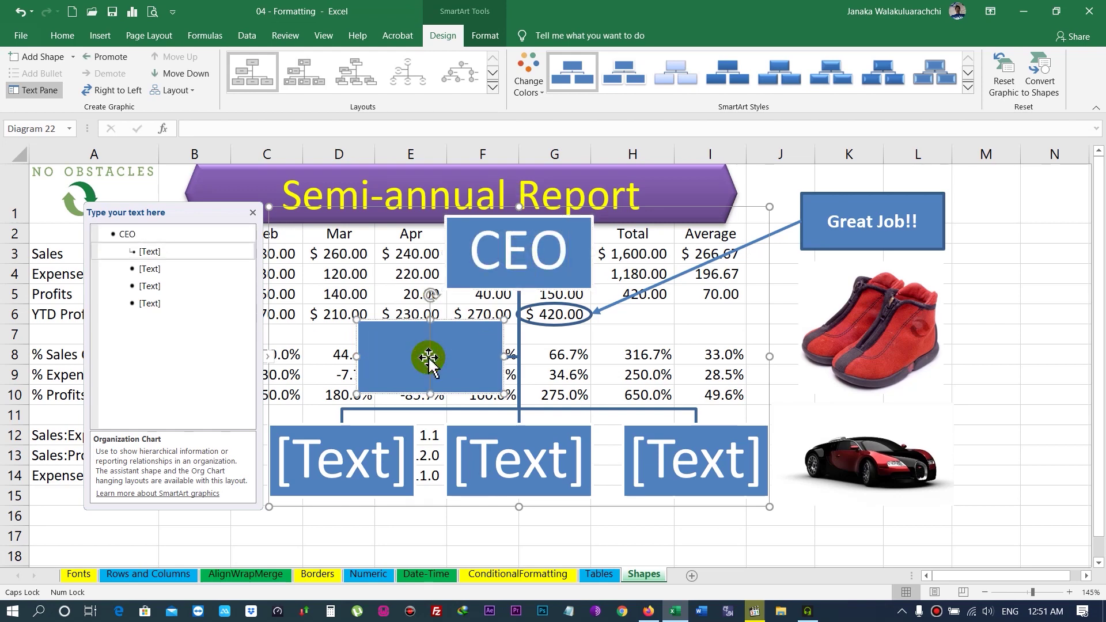
key("Tab")
type("p")
key("BackSpace")
key("Caps_Lock")
type("Pvt.Se")
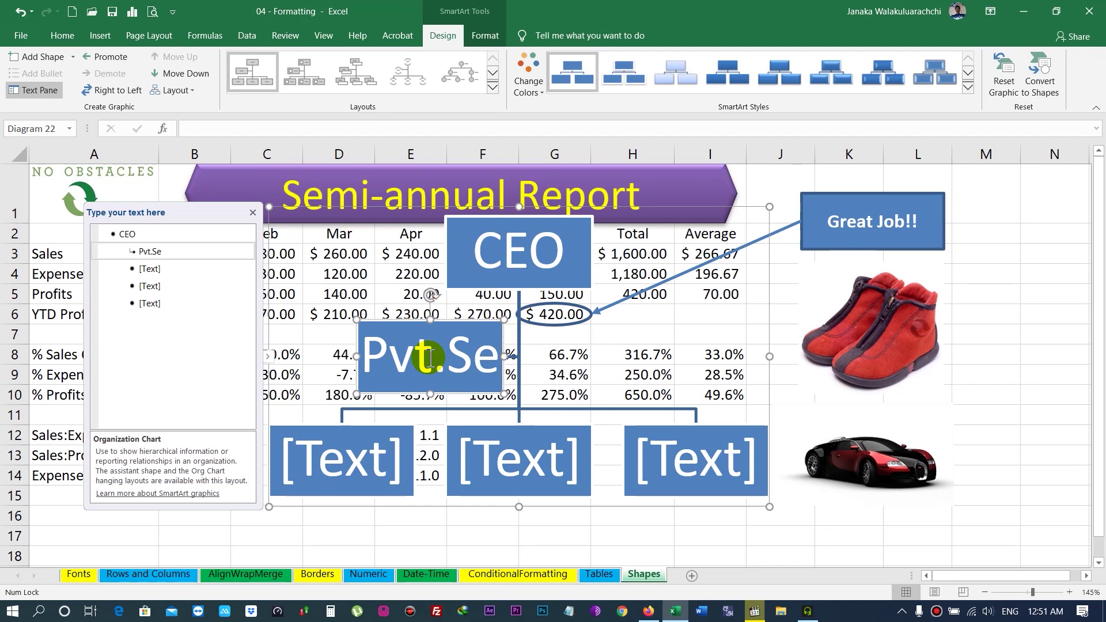
type("cretary")
- Label the bottom-row boxes IT Manager and Sales Manager
left_click(363, 461)
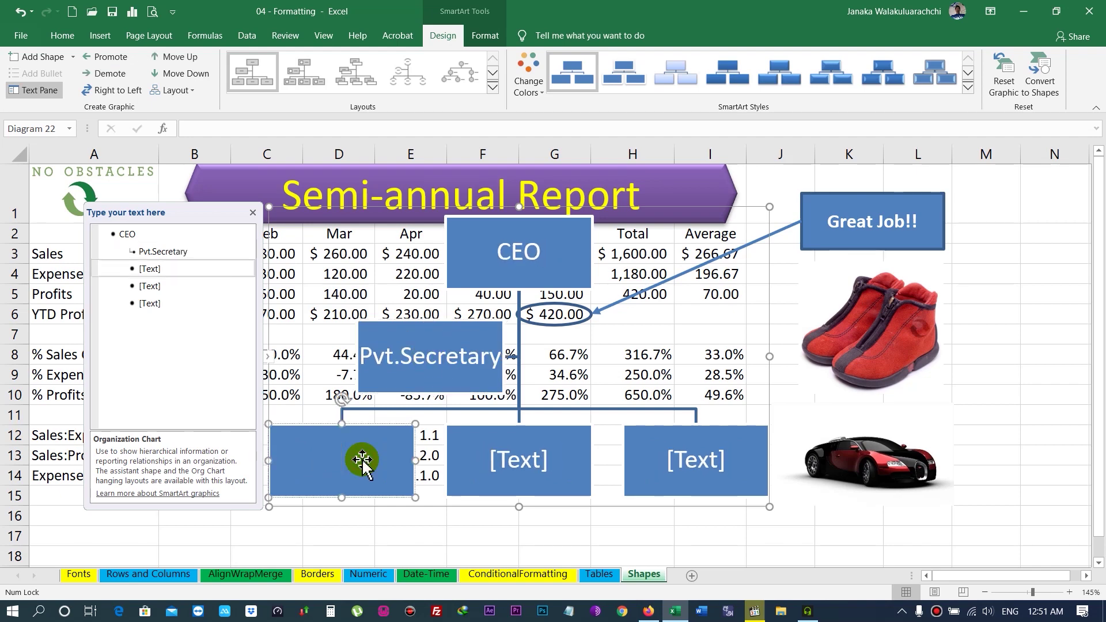
type("ITManager")
left_click(524, 461)
type("Sales")
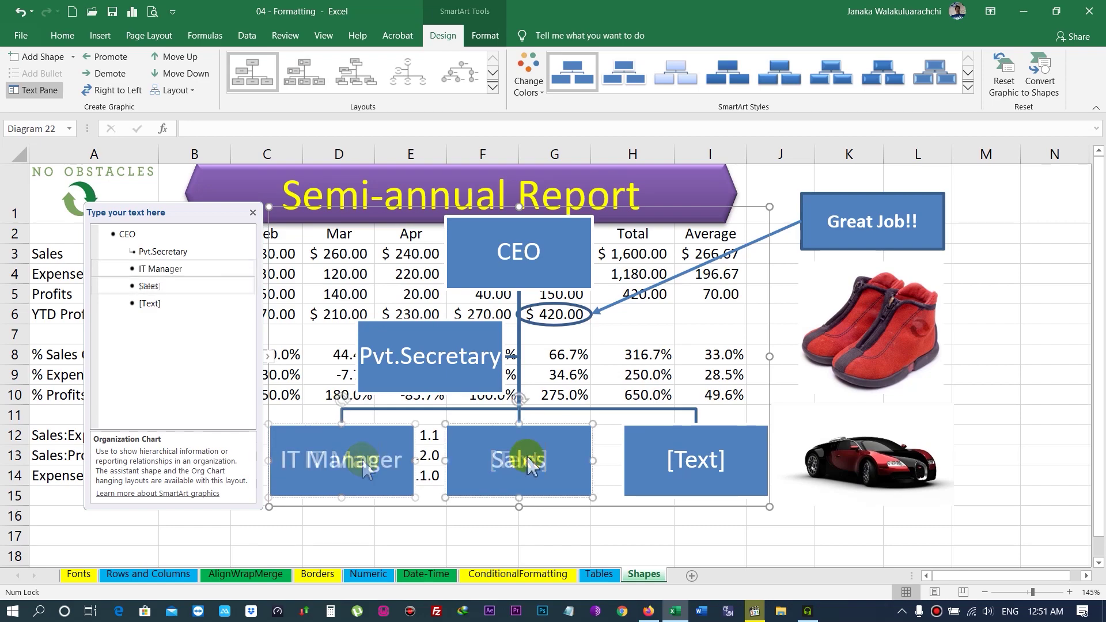
type(" Manager")
scroll(369, 338, "down", 2)
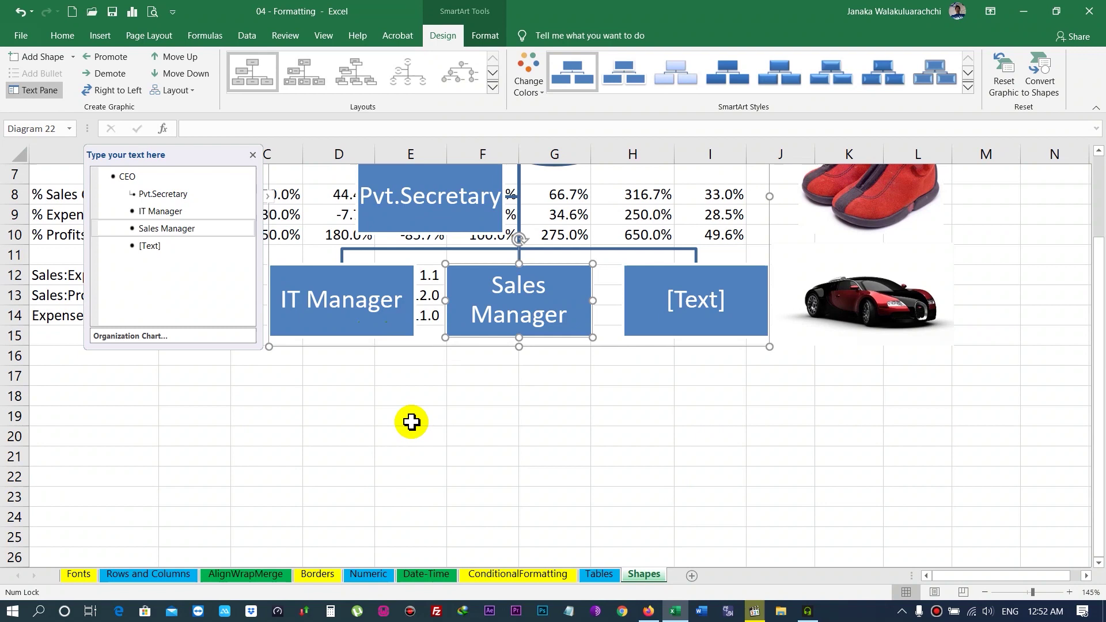
left_click(386, 334)
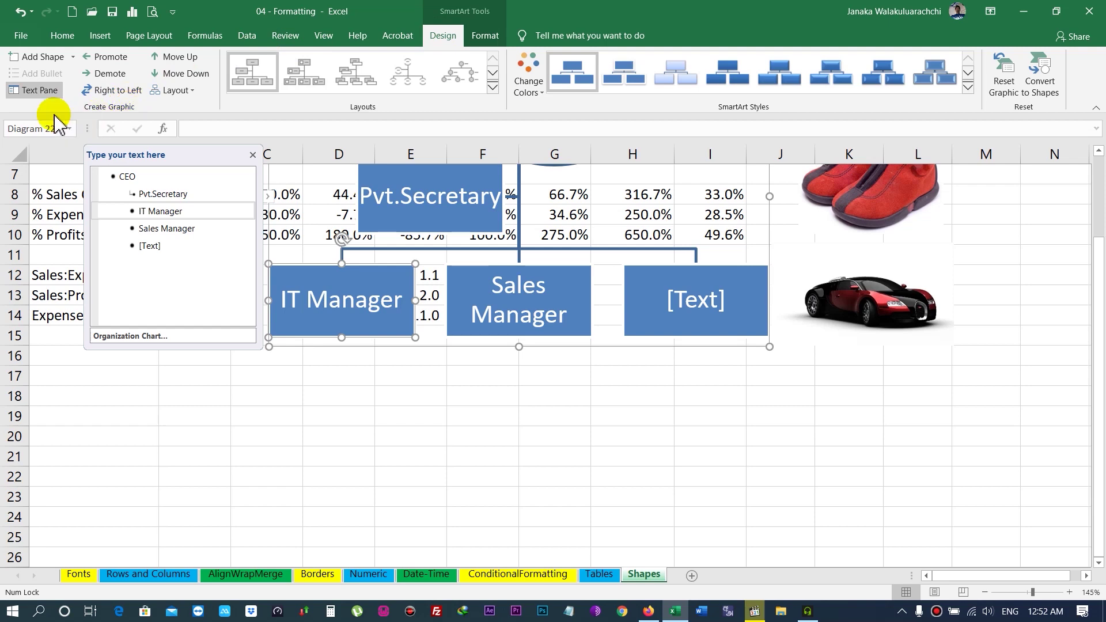
- Add two shapes below IT Manager with Add Shape Below
left_click(72, 57)
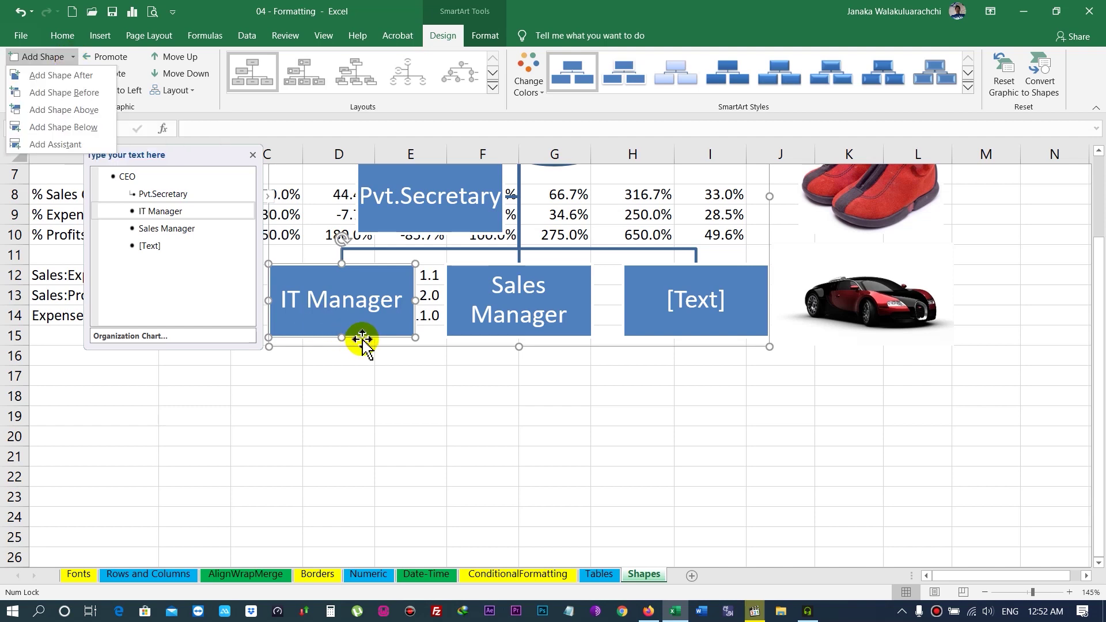
left_click(364, 340)
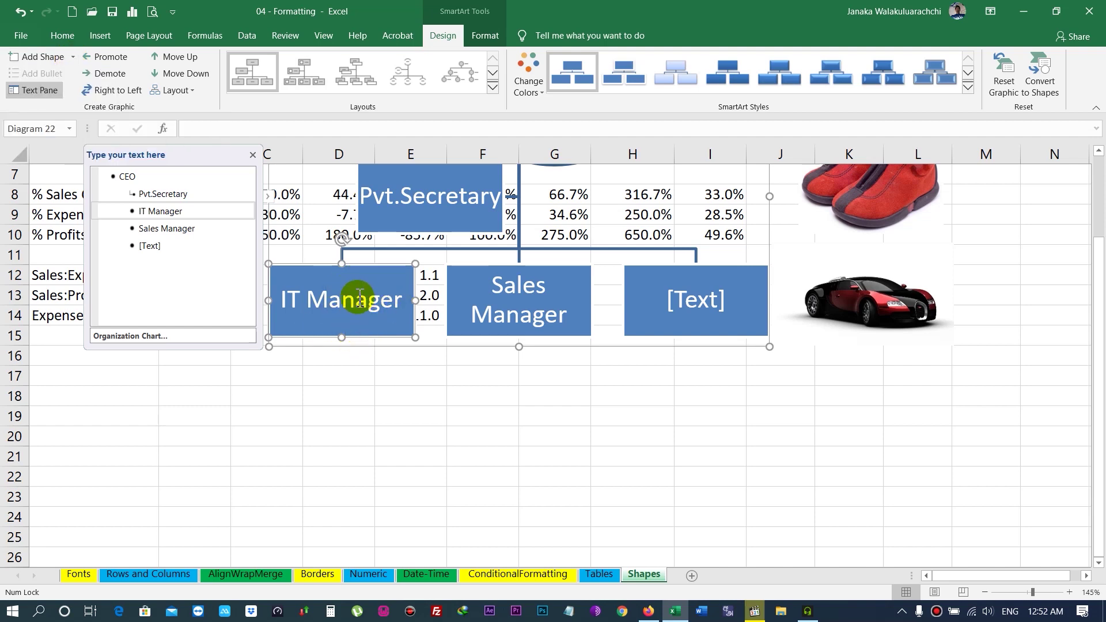
left_click(73, 57)
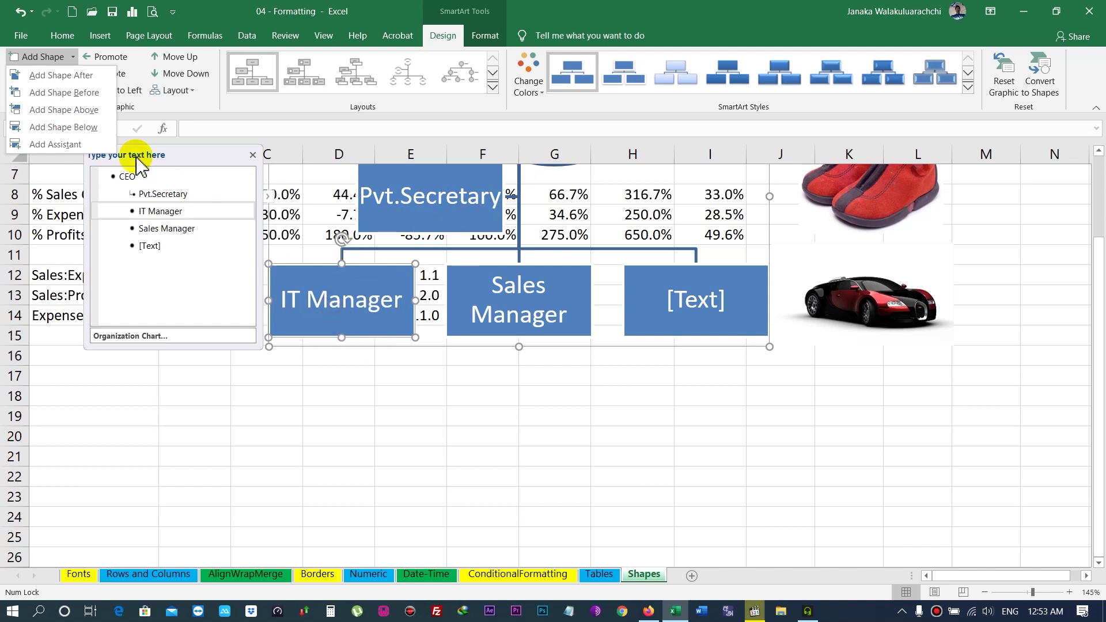
left_click(90, 128)
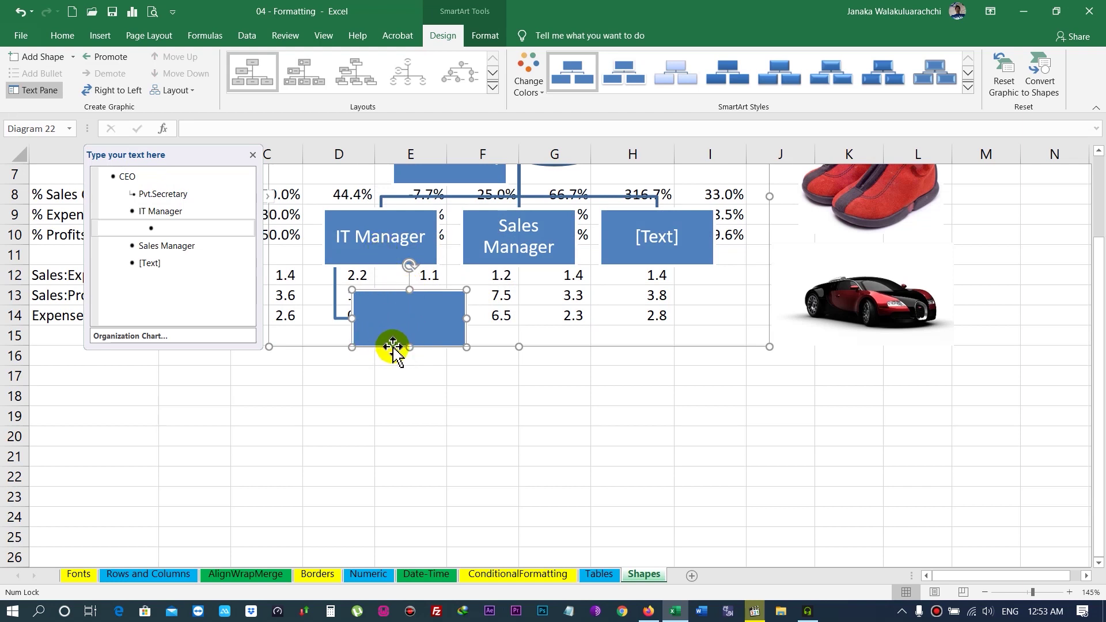
left_click(371, 261)
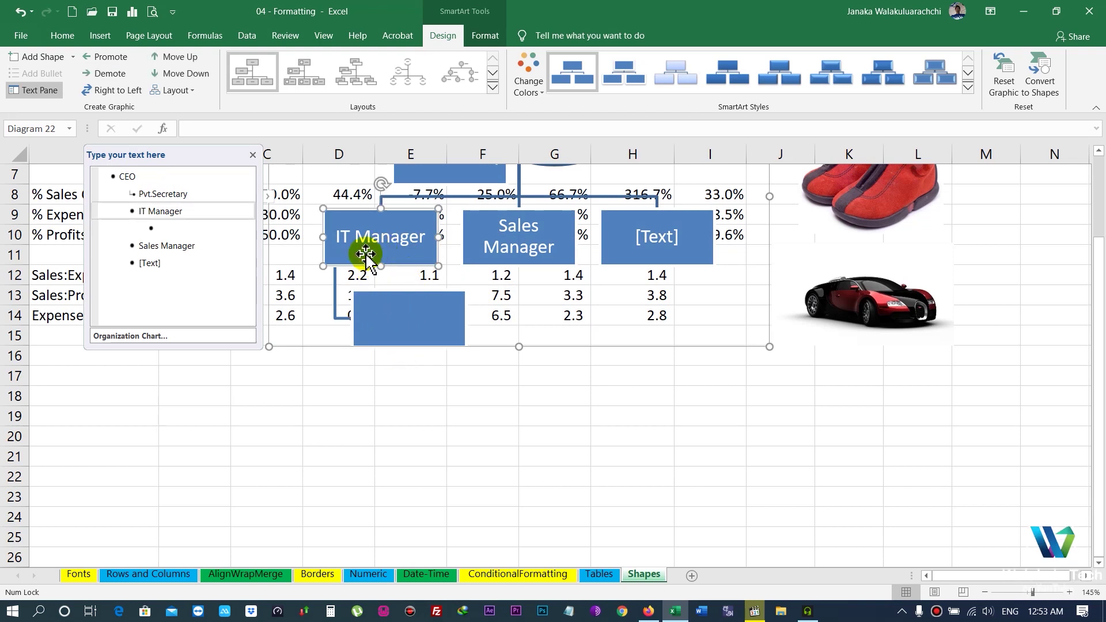
left_click(74, 57)
left_click(82, 126)
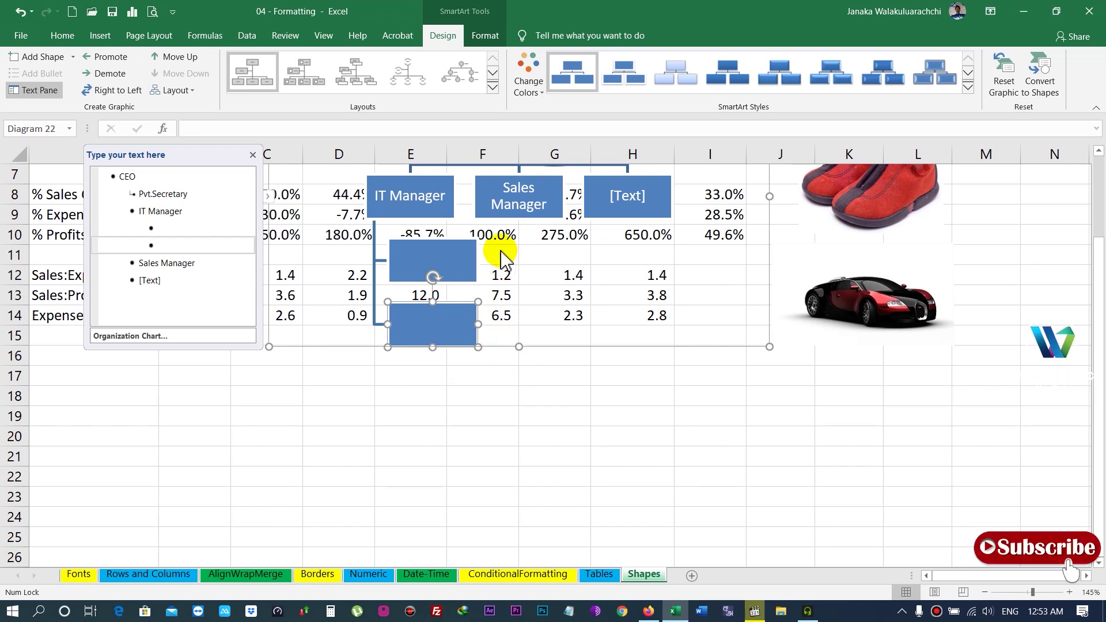
- Drag the org chart's bottom edge down to make the diagram taller
scroll(507, 260, "up", 2)
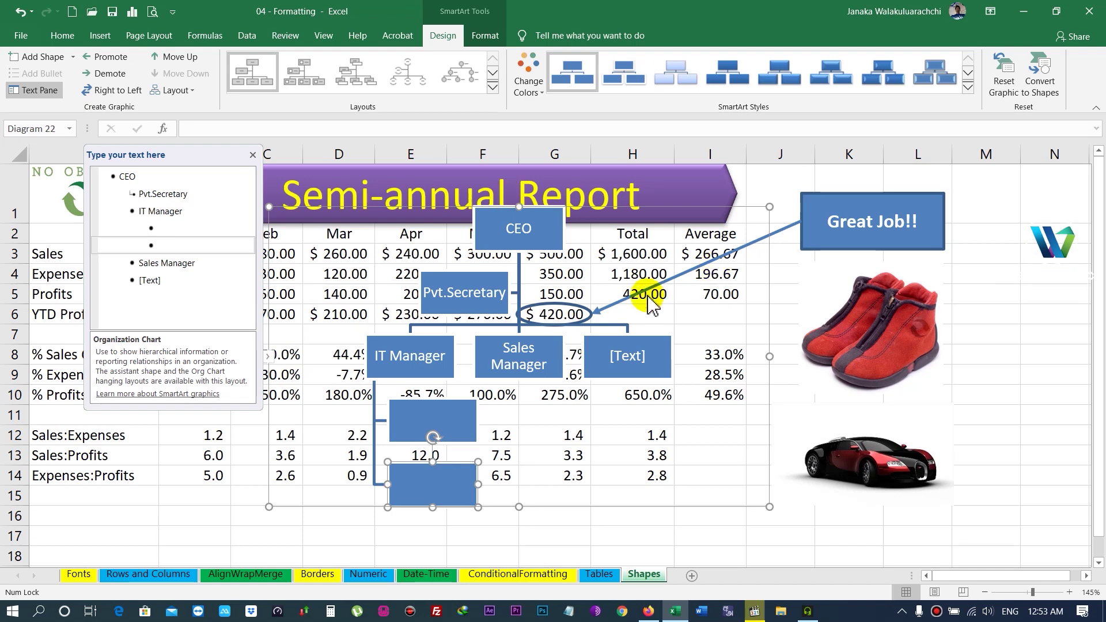
scroll(536, 346, "down", 1)
left_click_drag(521, 407, 519, 542)
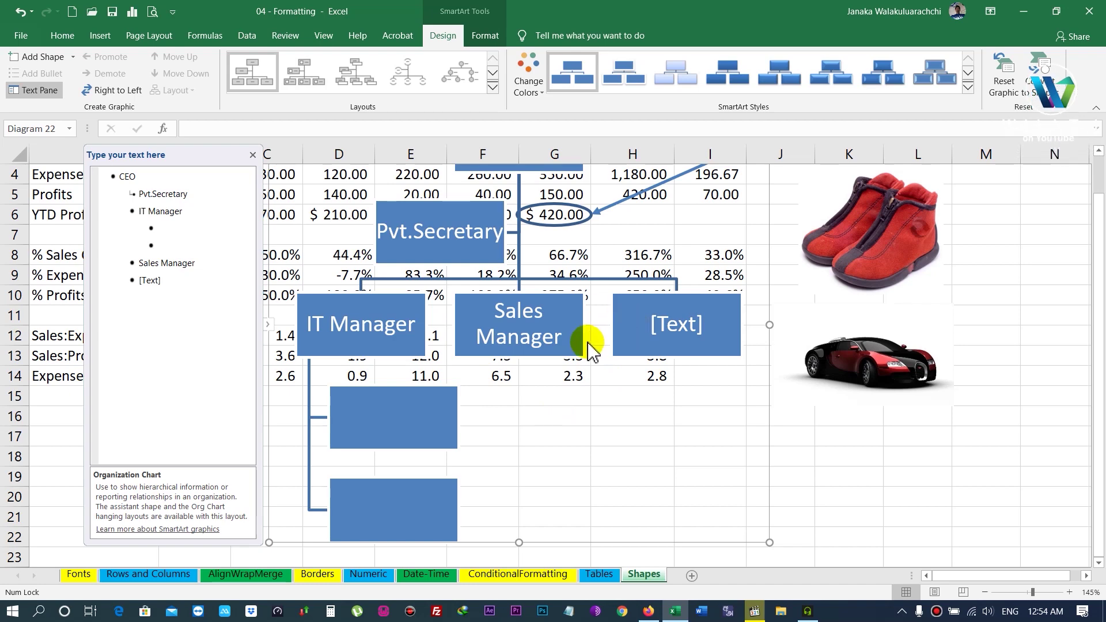
scroll(593, 345, "up", 1)
scroll(590, 349, "down", 2)
- Enter placeholder text 'asdf' and 'asdfas' in the two boxes under IT Manager
left_click(394, 358)
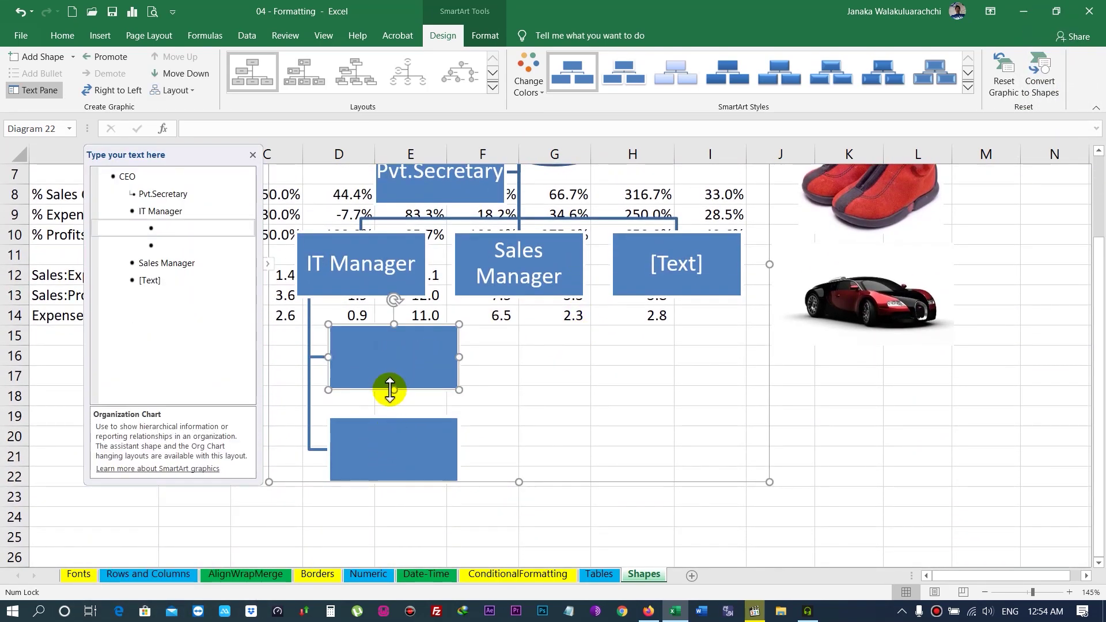
type("asf")
left_click(399, 447)
type("as")
scroll(513, 358, "up", 2)
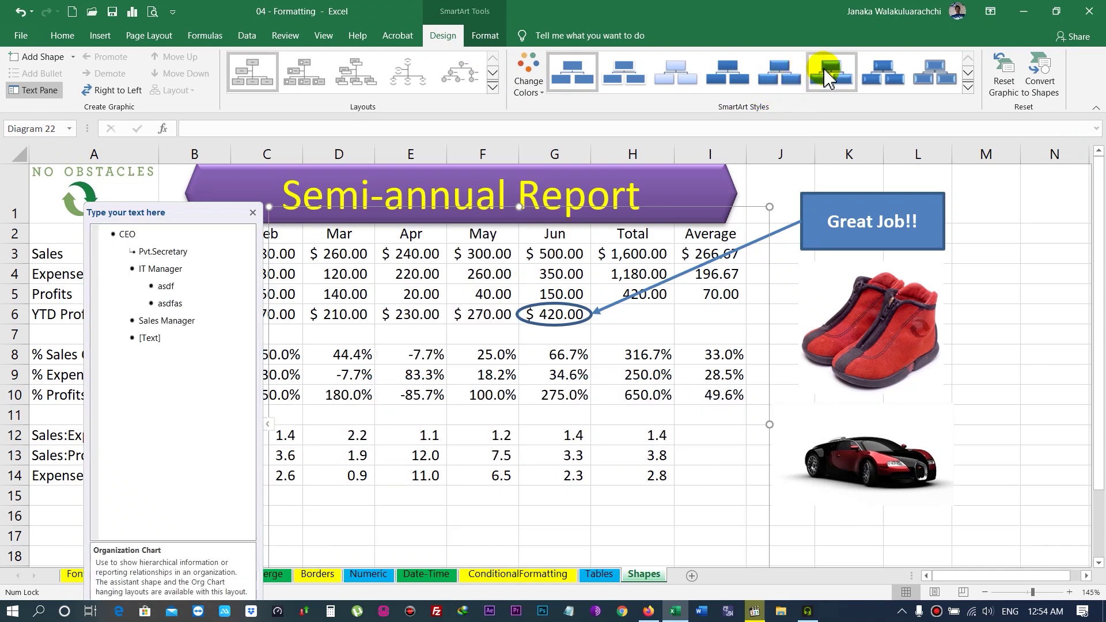
- Apply the Polished SmartArt style to the org chart, briefly browsing the 3-D styles
left_click(828, 75)
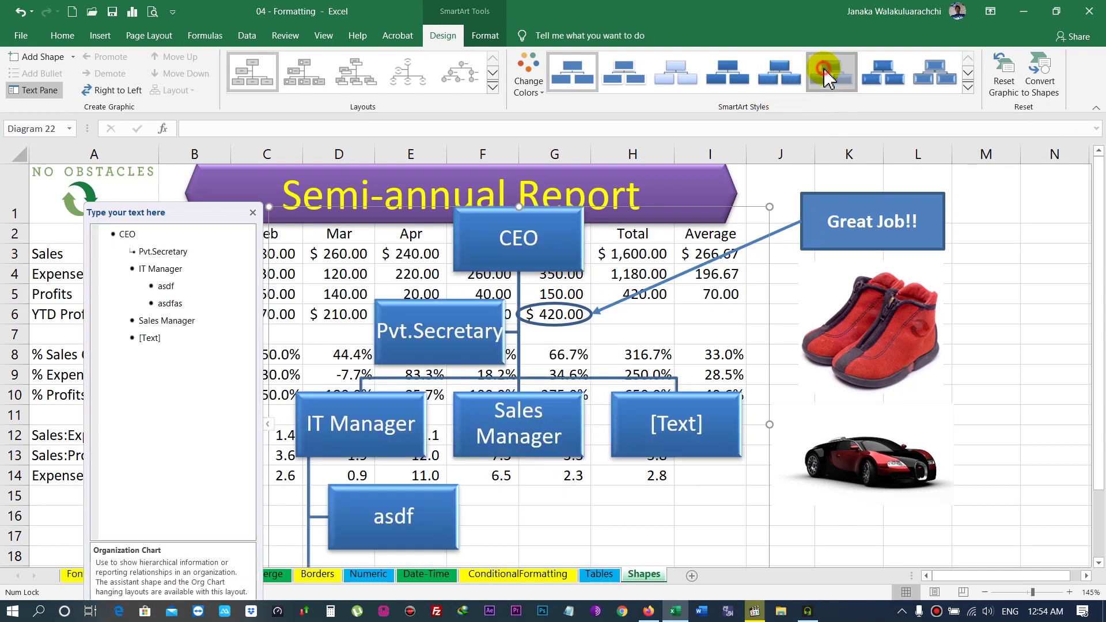
left_click(970, 77)
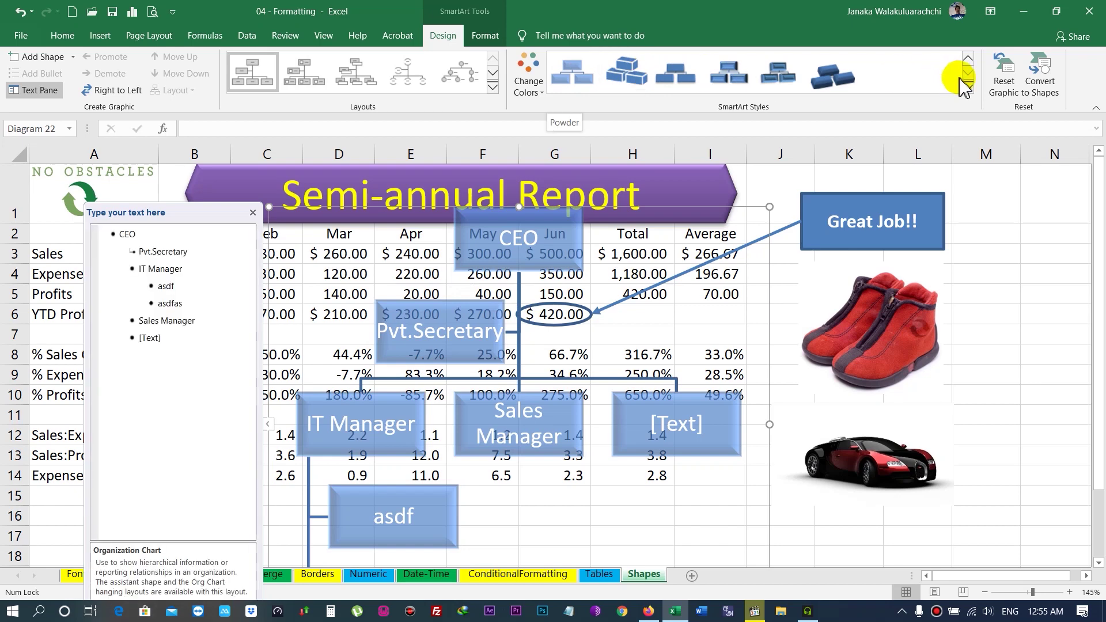
left_click(969, 60)
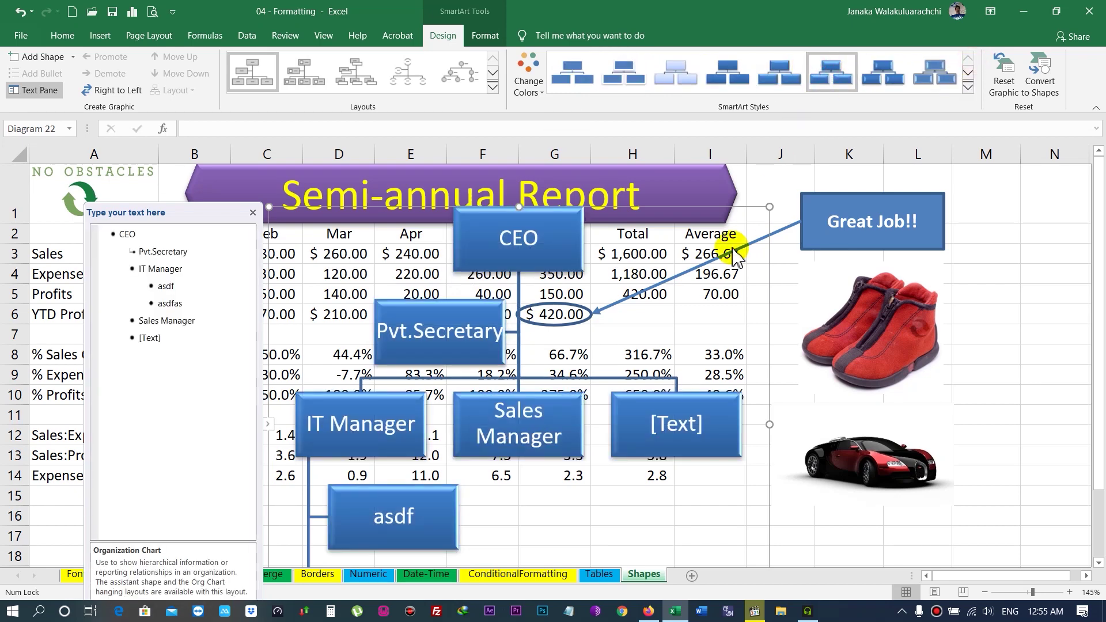